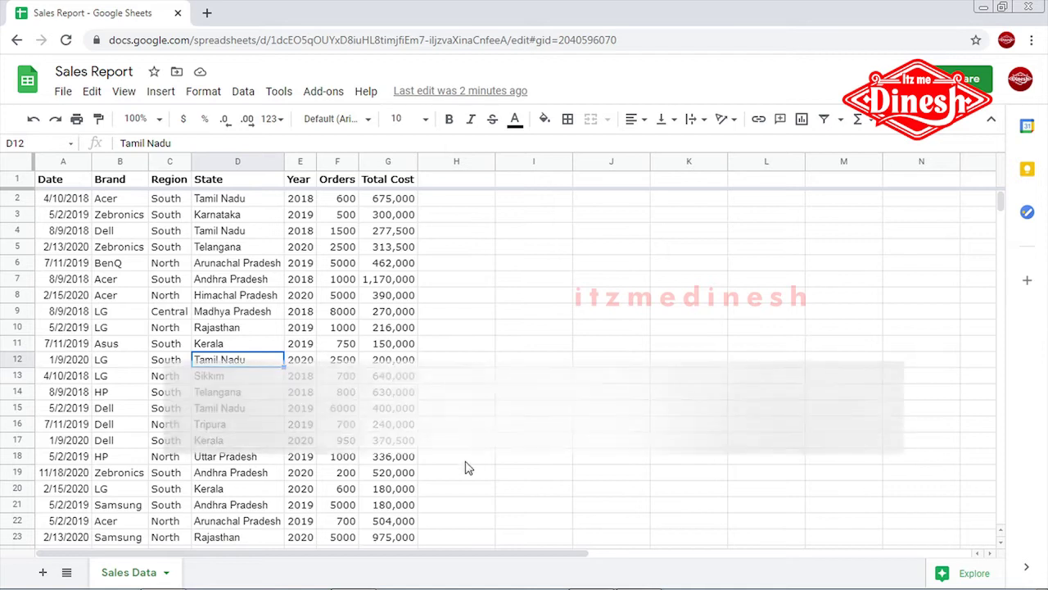
Step: Highlight the Date, Brand and Region headers and the top rows of the sales table
left_click_drag(63, 179, 389, 391)
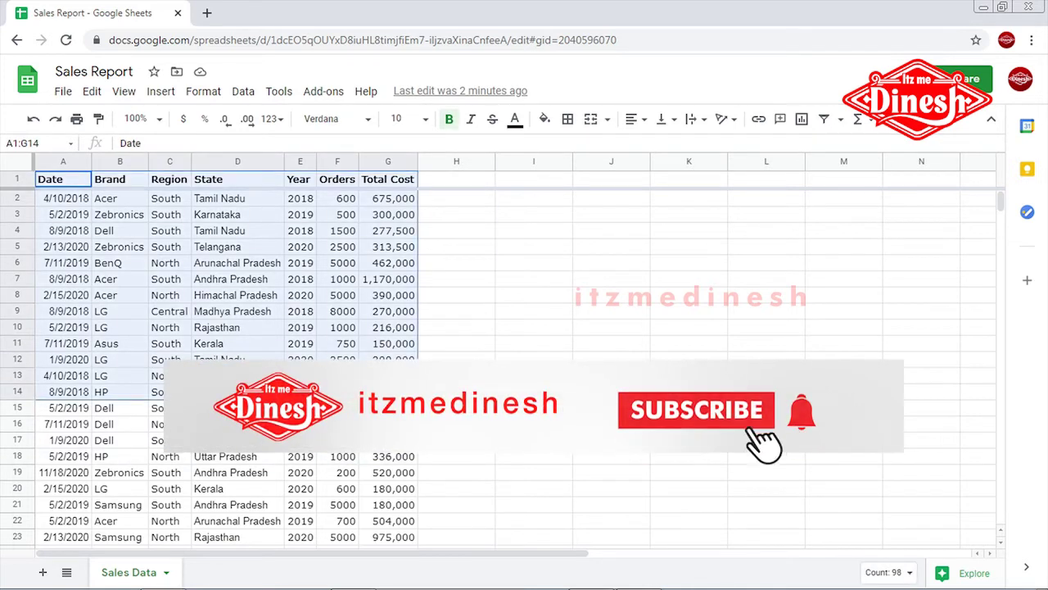
left_click(302, 327)
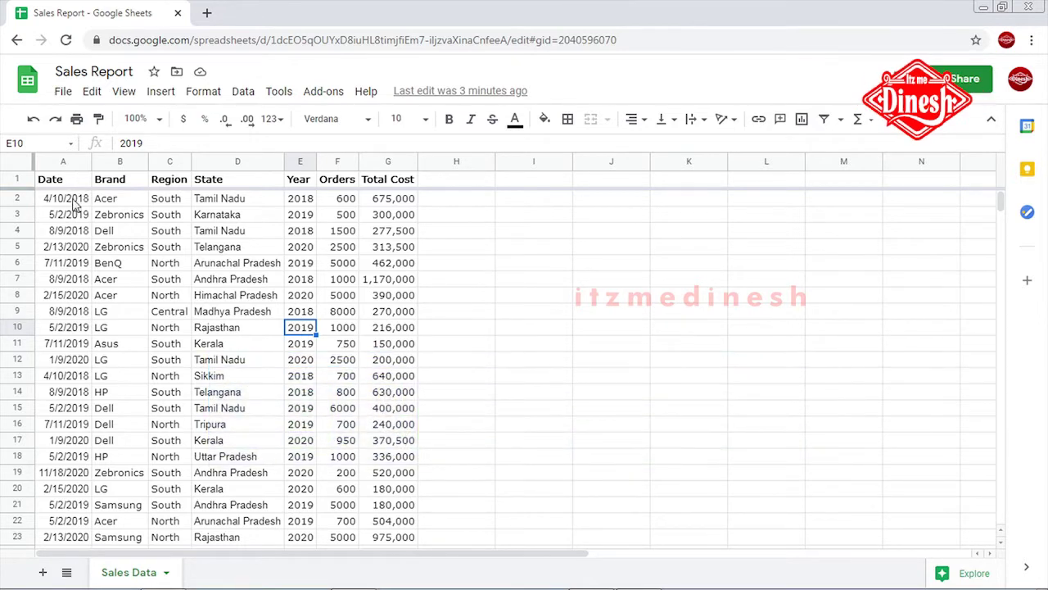
left_click(66, 230)
left_click_drag(53, 178, 170, 215)
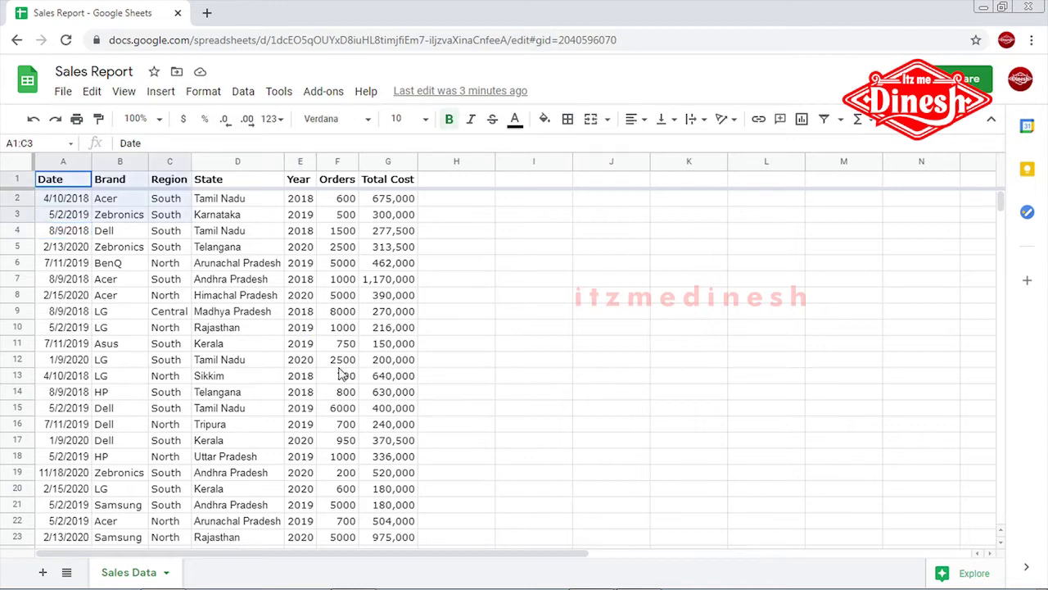
left_click_drag(342, 372, 413, 456)
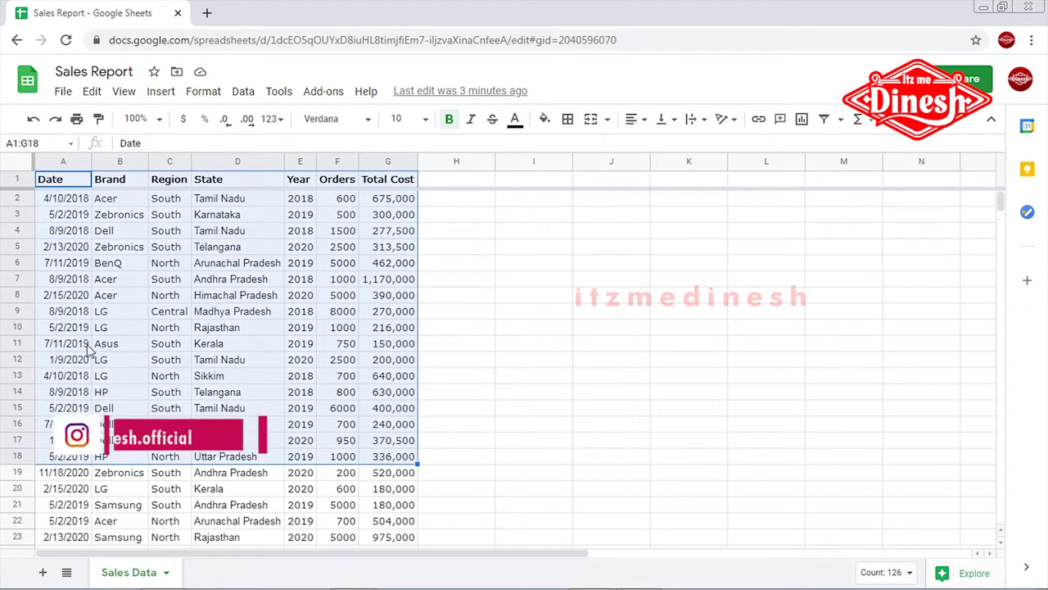
left_click(66, 246)
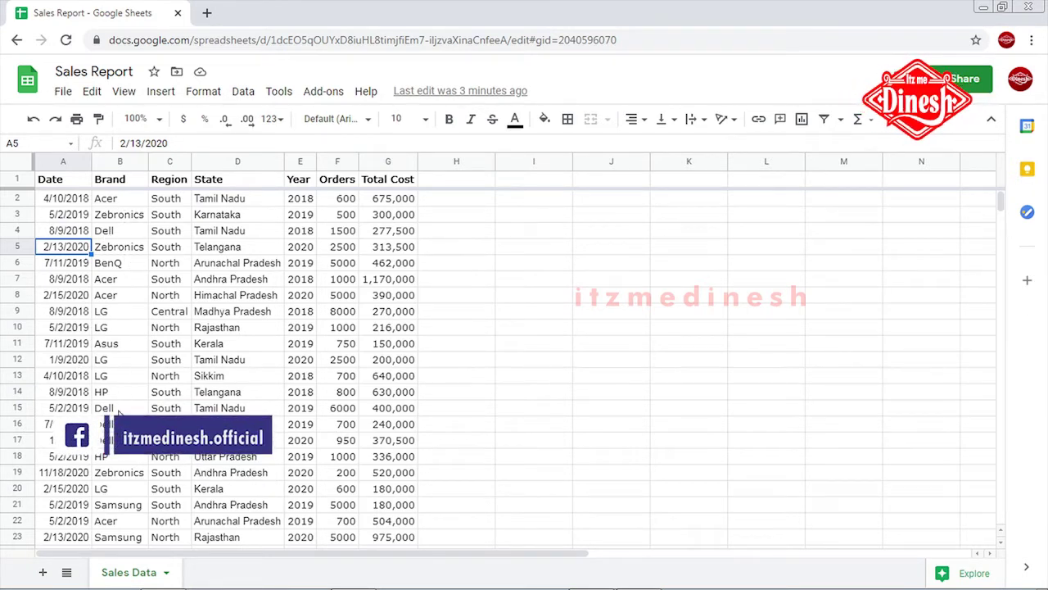
Step: Walk through the Brand, Year, Orders and Total Cost values by highlighting each column
left_click_drag(119, 201, 106, 423)
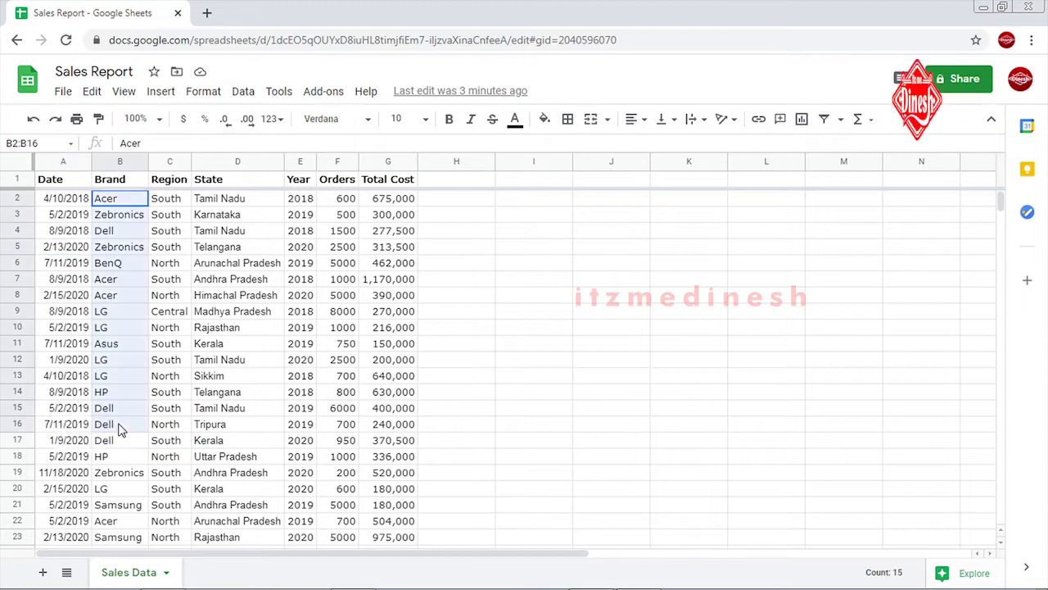
left_click(119, 203)
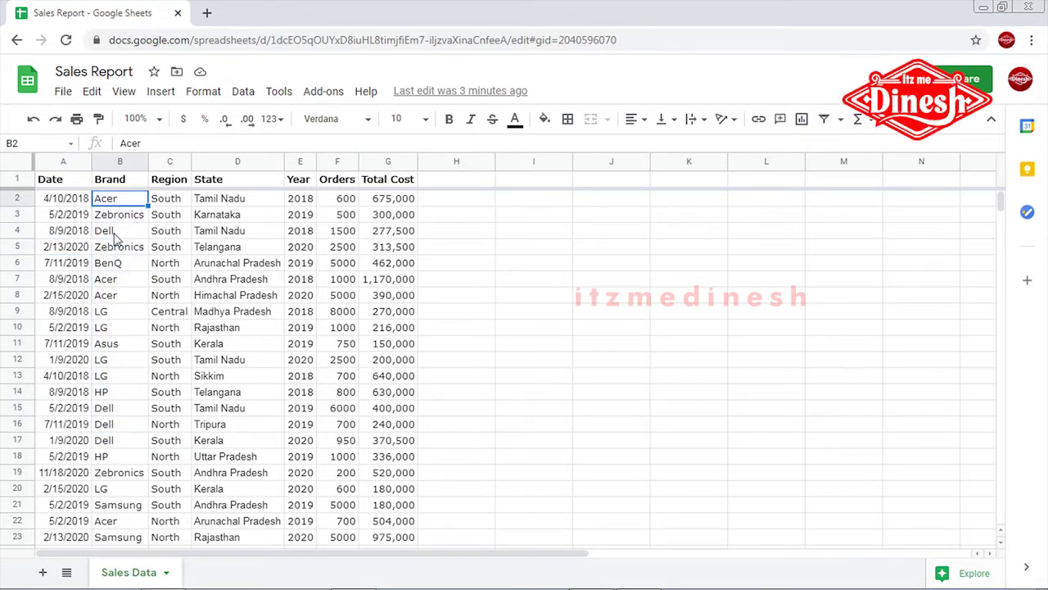
left_click(115, 233)
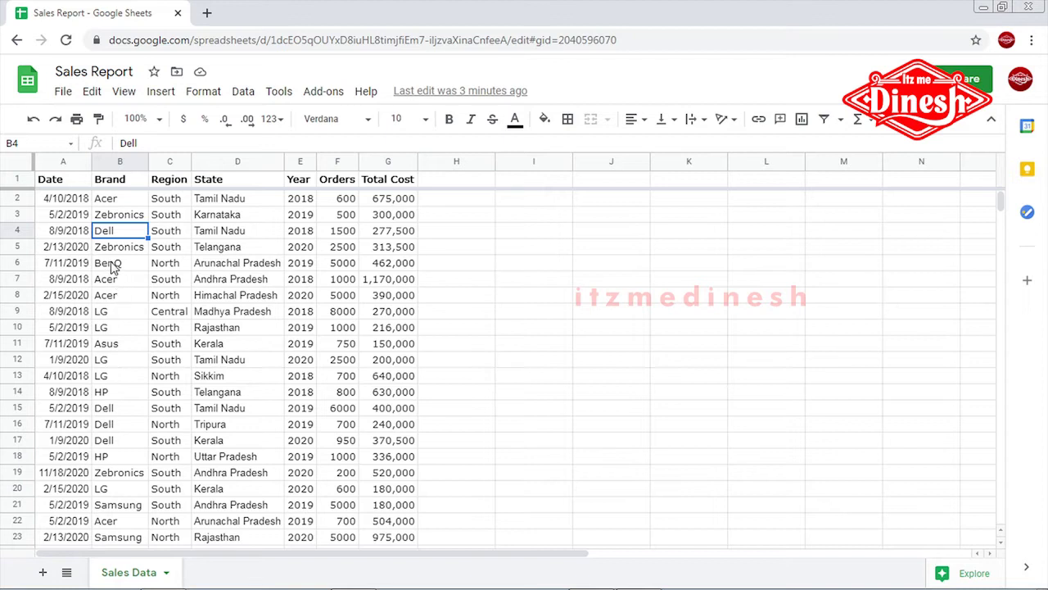
left_click(113, 267)
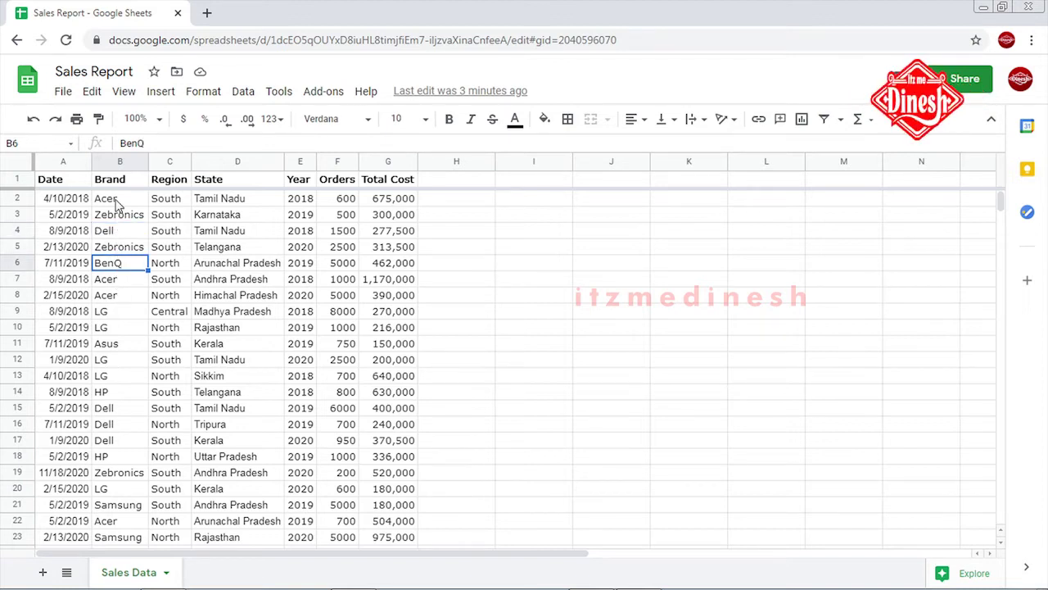
left_click_drag(118, 203, 119, 443)
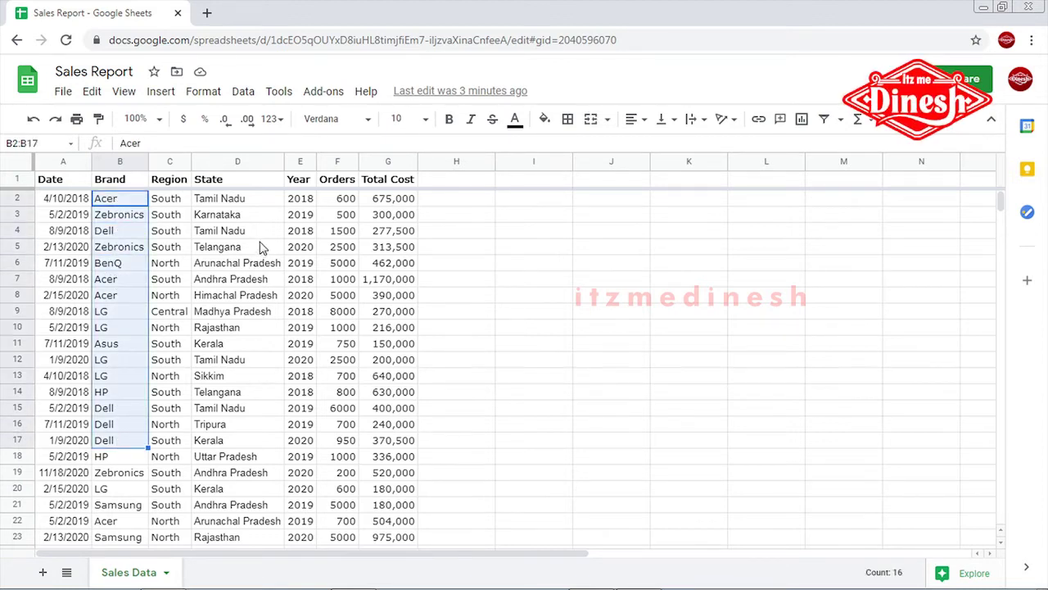
left_click_drag(295, 200, 300, 316)
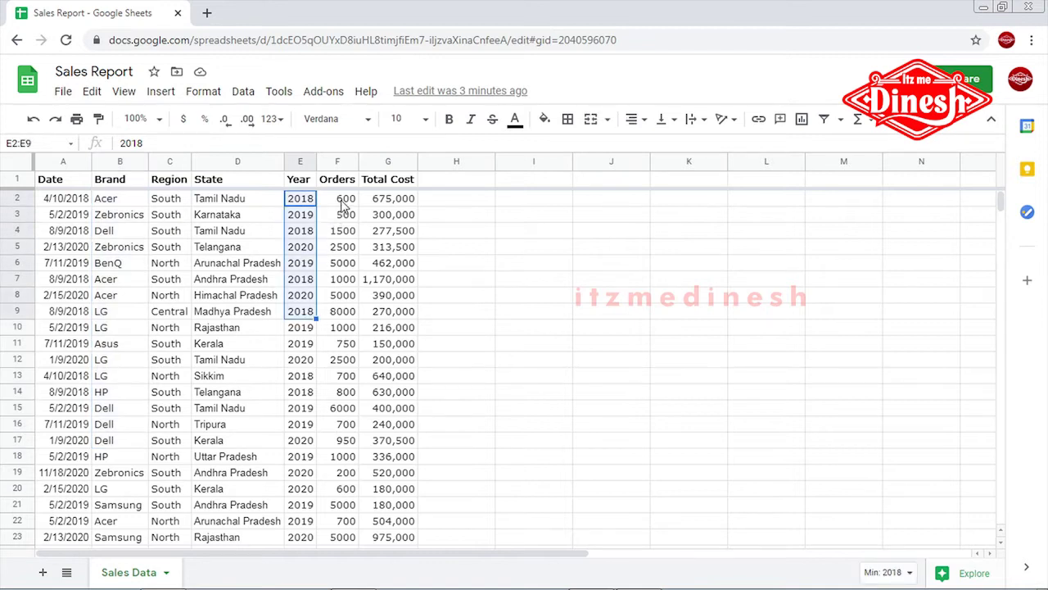
left_click_drag(343, 205, 340, 391)
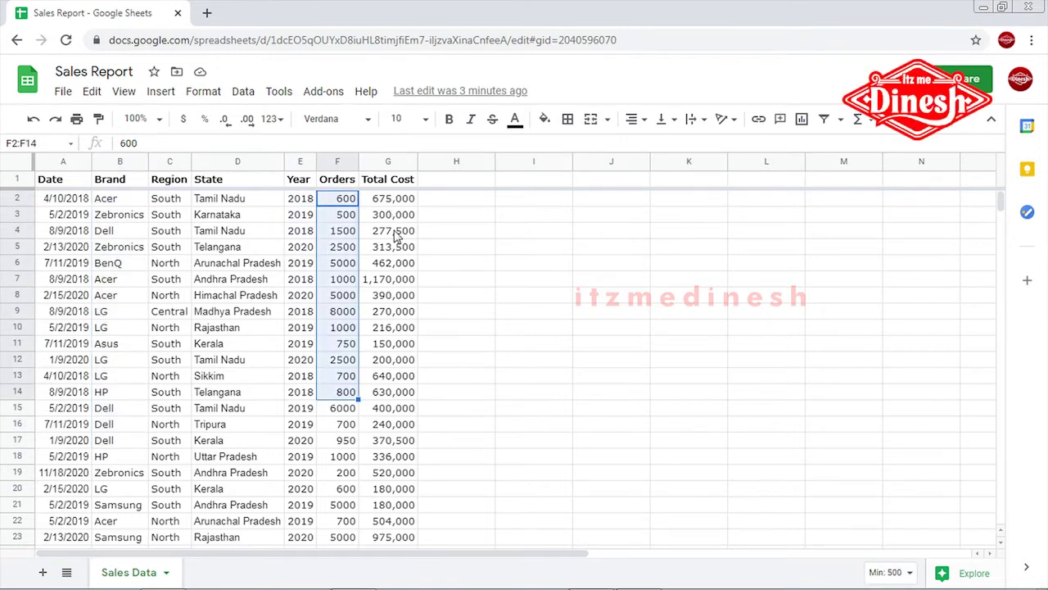
left_click_drag(392, 201, 388, 400)
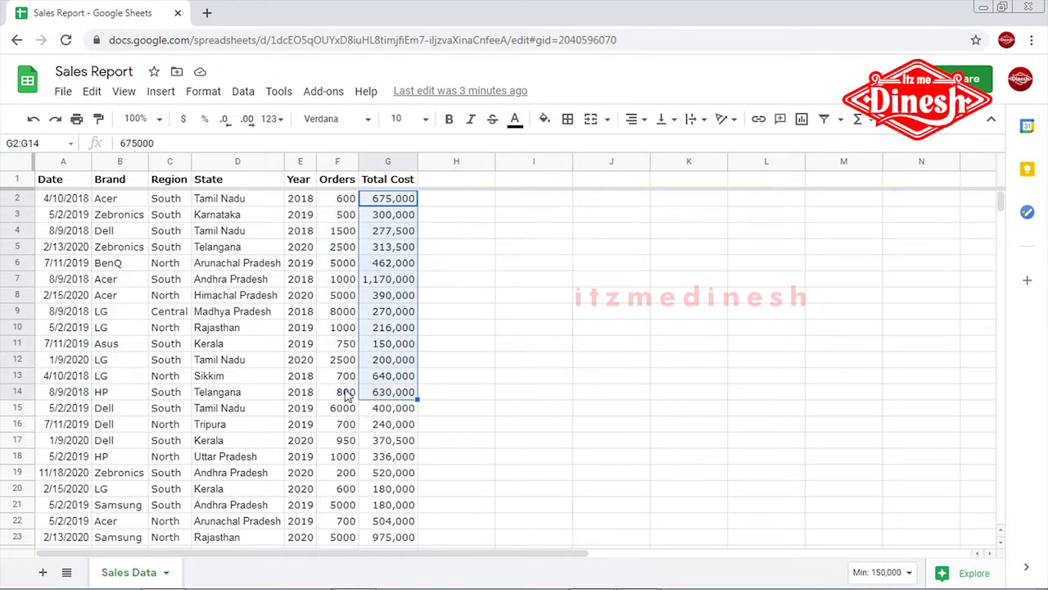
left_click(148, 267)
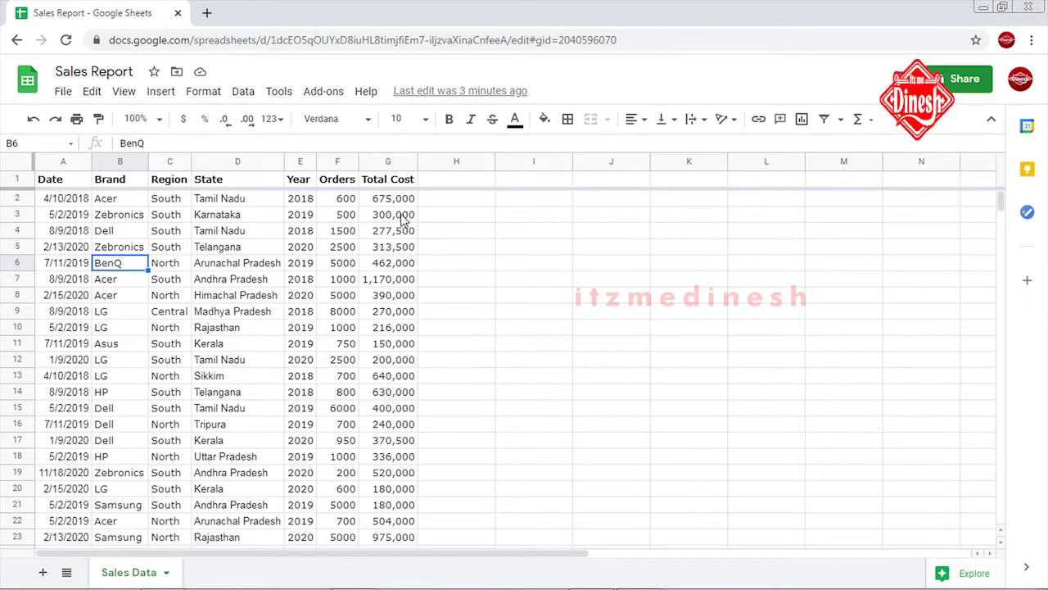
left_click_drag(397, 205, 400, 377)
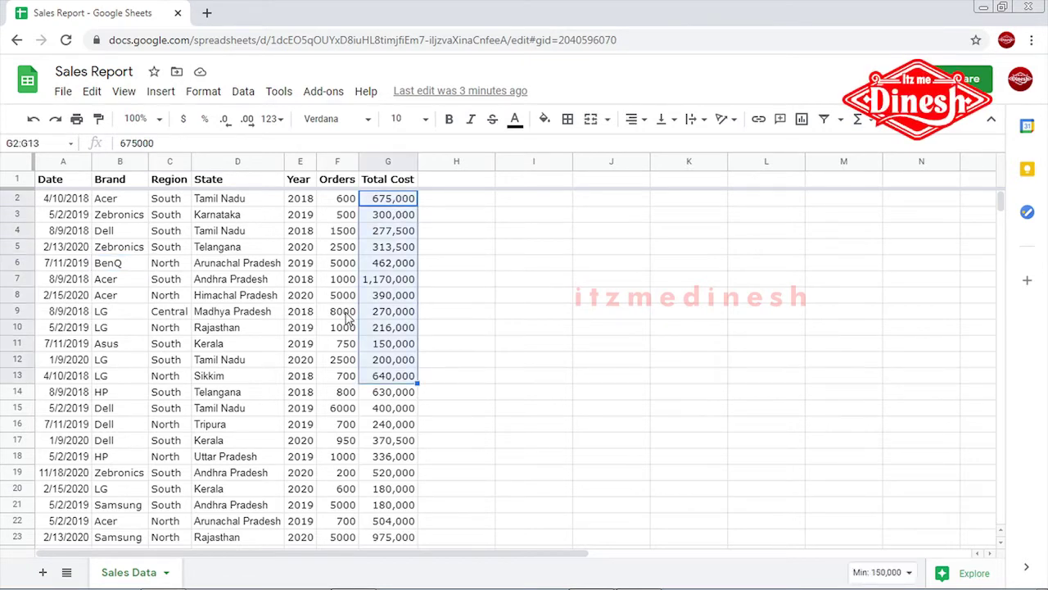
left_click_drag(344, 215, 315, 322)
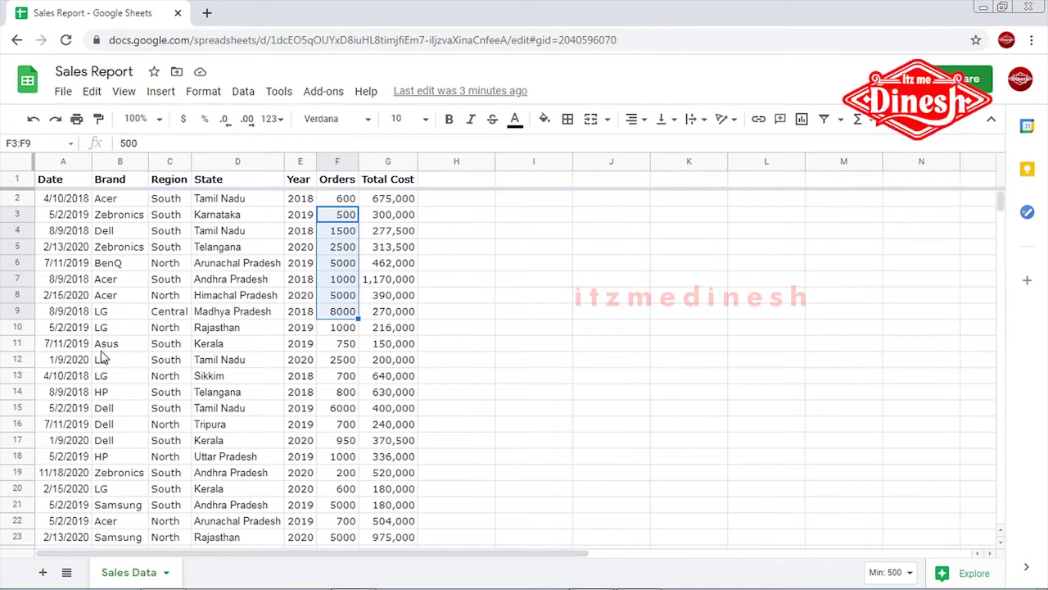
scroll(101, 357, "down", 3)
scroll(102, 357, "down", 2)
scroll(101, 357, "up", 1)
scroll(101, 357, "up", 2)
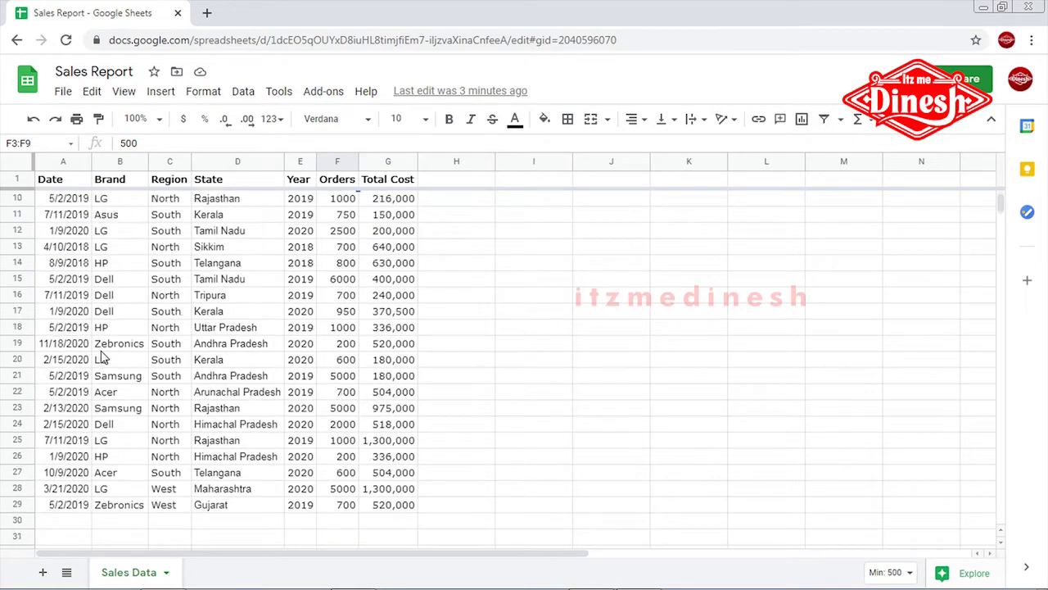
scroll(101, 357, "up", 3)
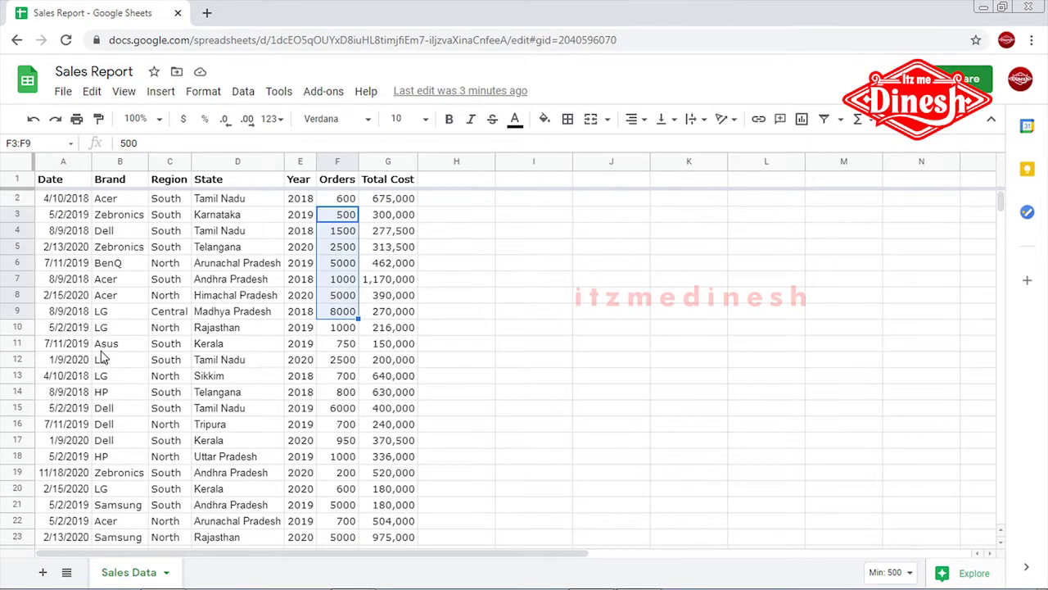
left_click(114, 296)
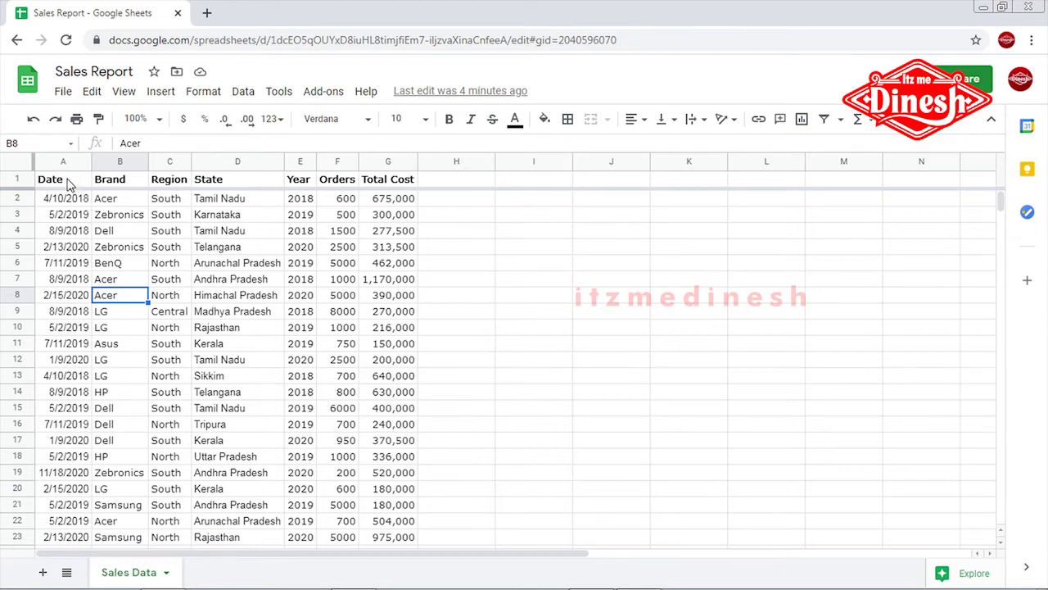
Step: Select the full sales table from A1 to G29 and open the Data menu
key("ctrl+Home")
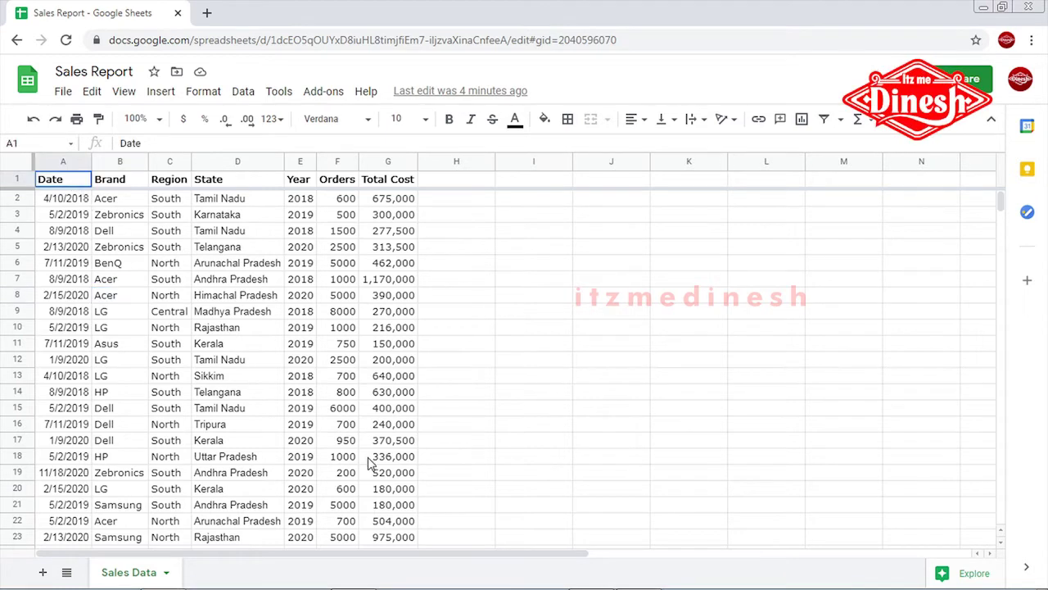
left_click(368, 457, "shift")
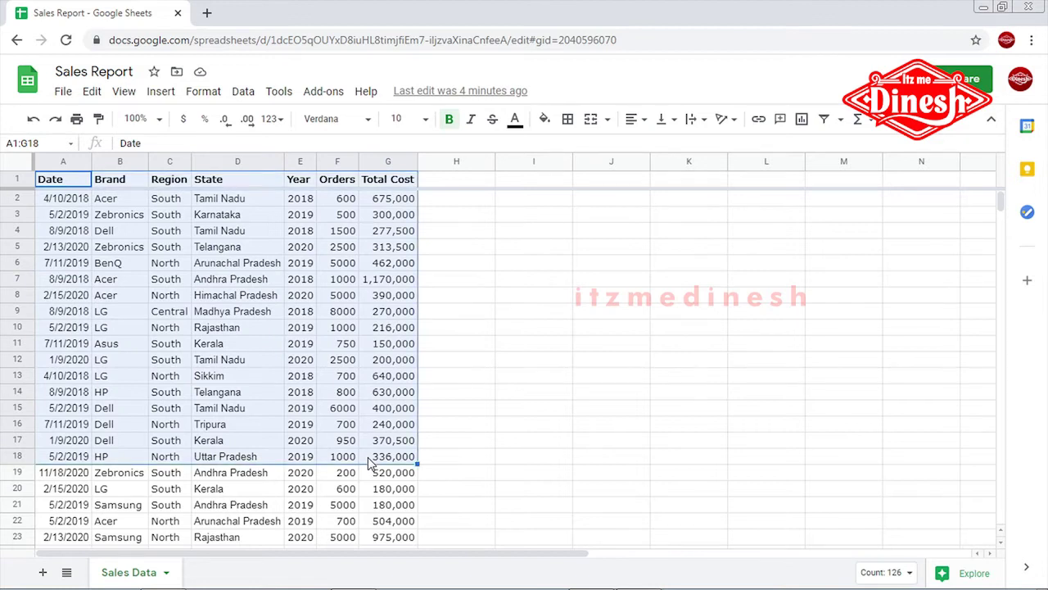
left_click(201, 368)
left_click(119, 265)
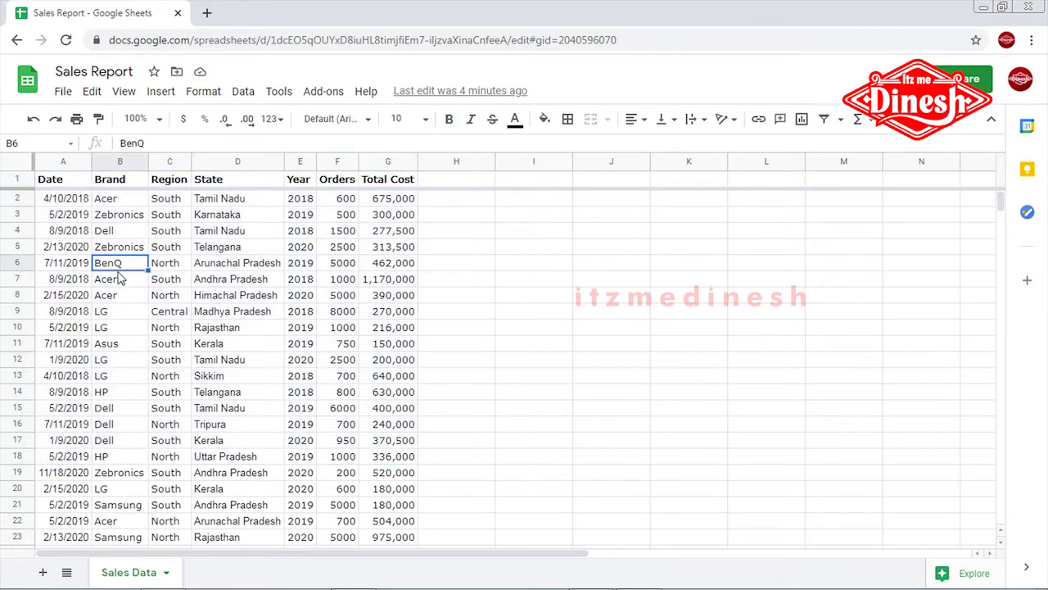
left_click(64, 176)
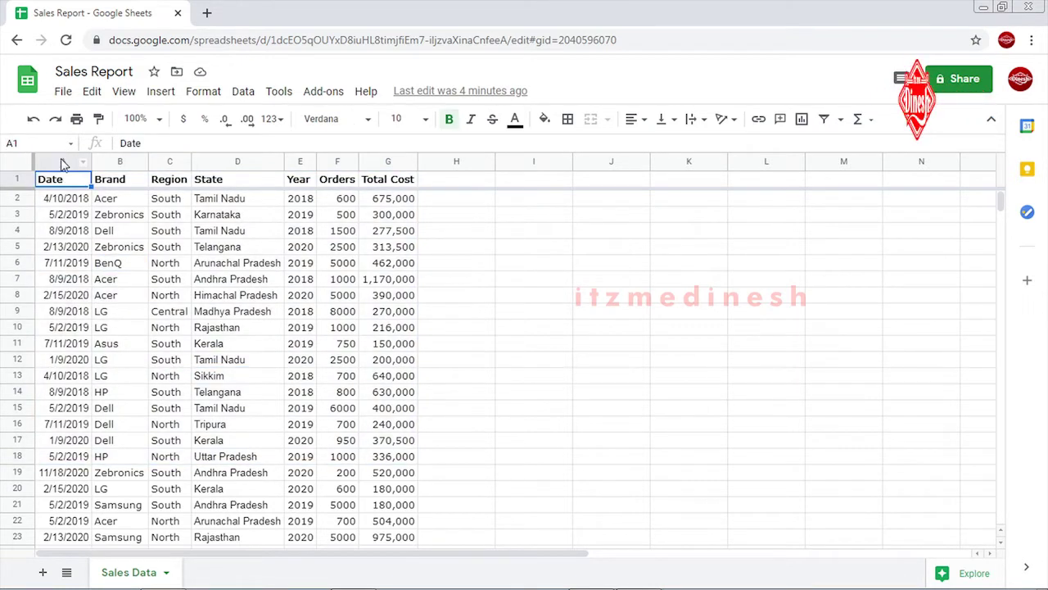
left_click(98, 291)
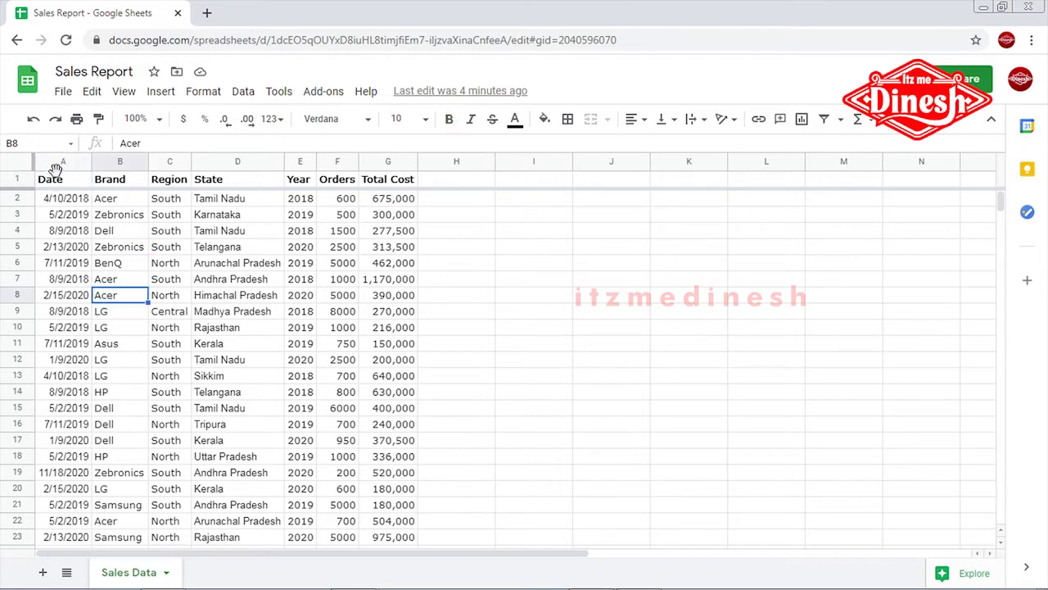
left_click_drag(56, 183, 402, 543)
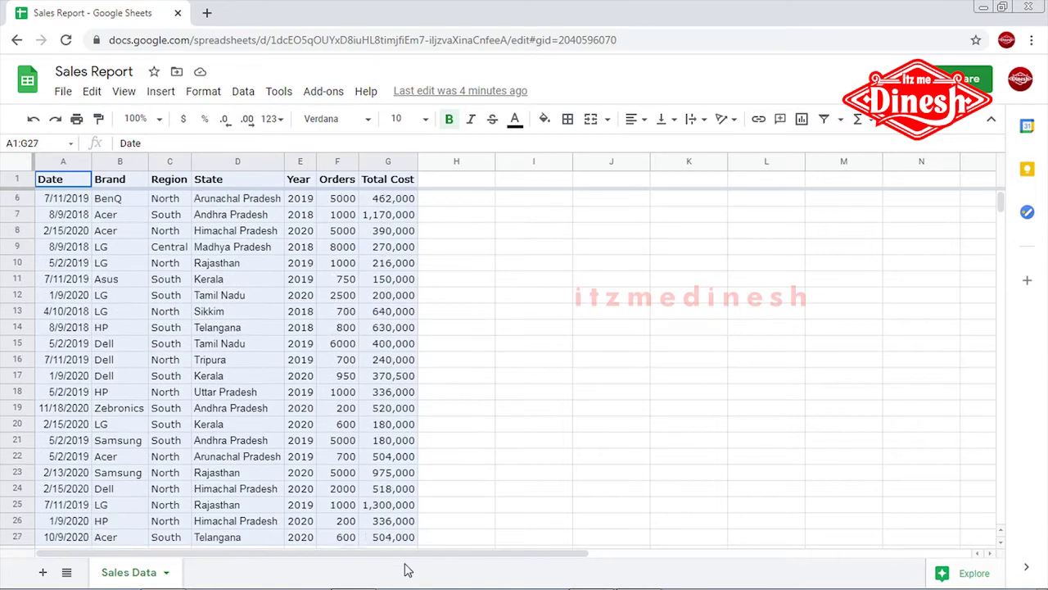
left_click_drag(402, 543, 407, 478)
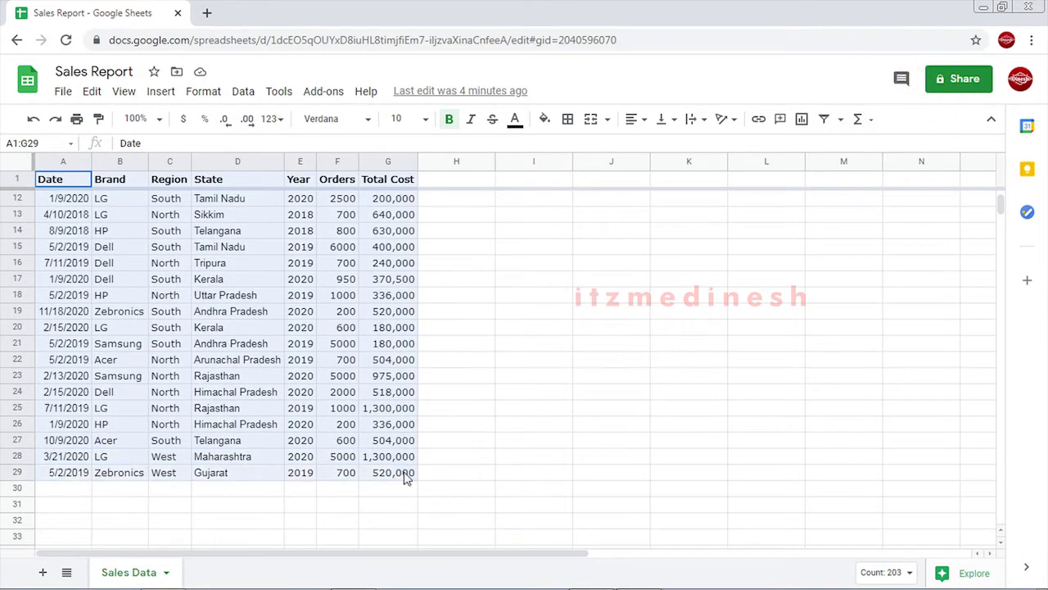
scroll(287, 375, "down", 4)
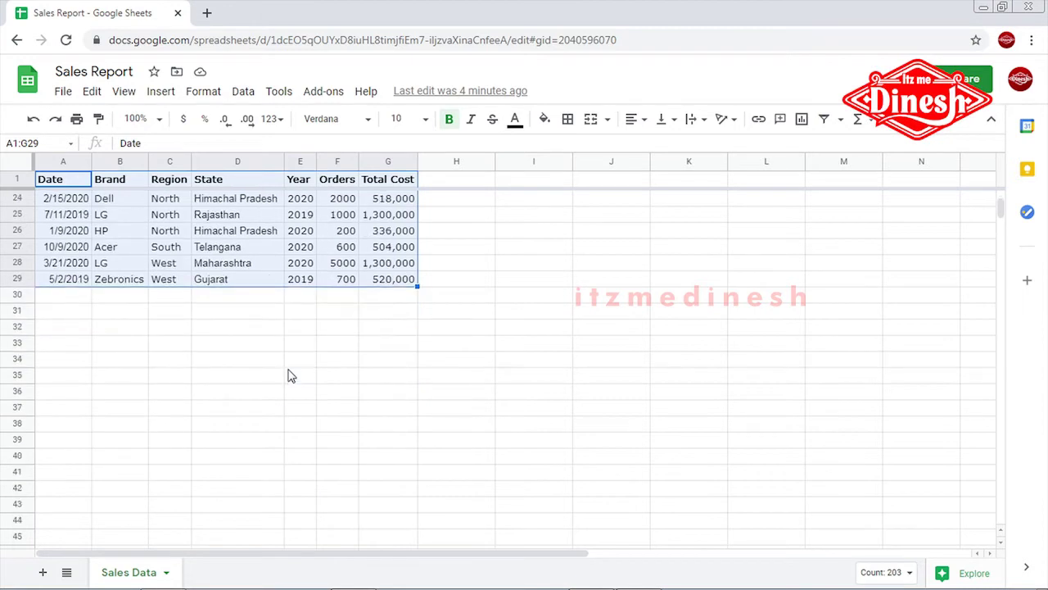
scroll(287, 375, "up", 3)
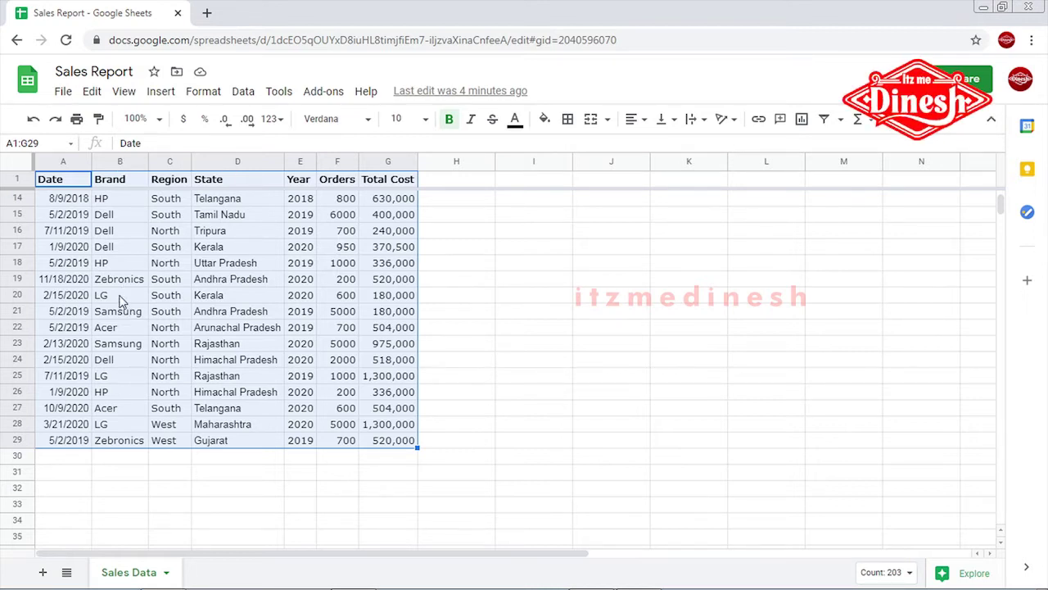
left_click(243, 94)
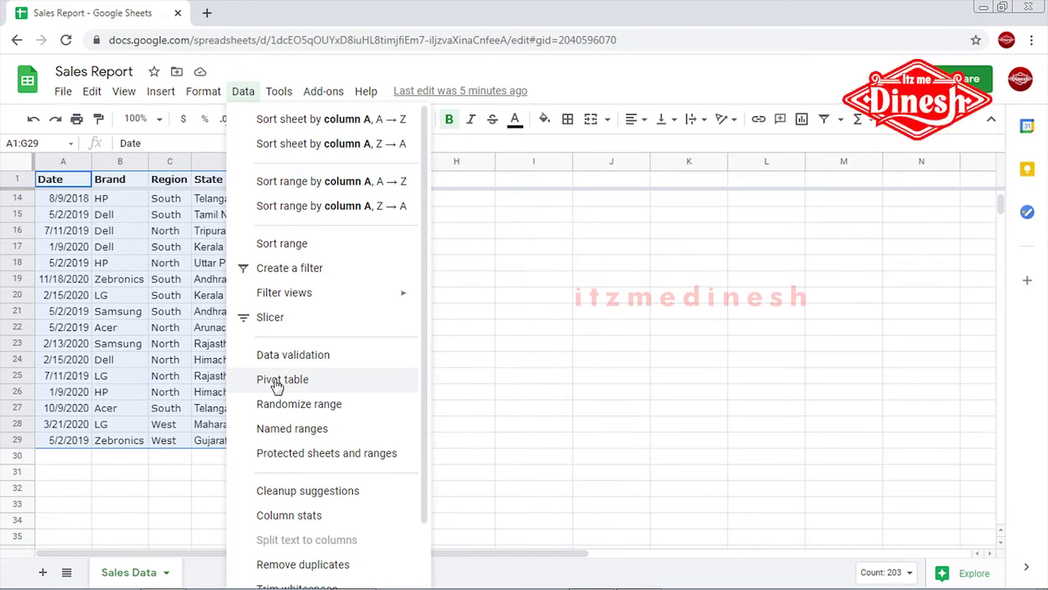
Step: Start a pivot table and highlight the 'Sales Data'!A1:G29 range to pick it on the sheet
left_click(277, 381)
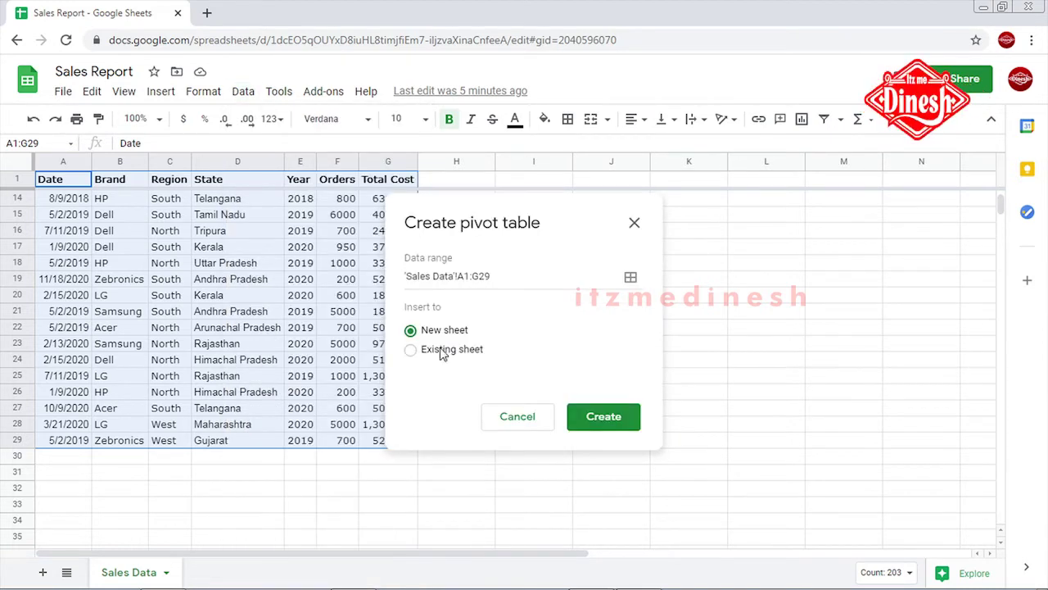
left_click_drag(518, 276, 391, 278)
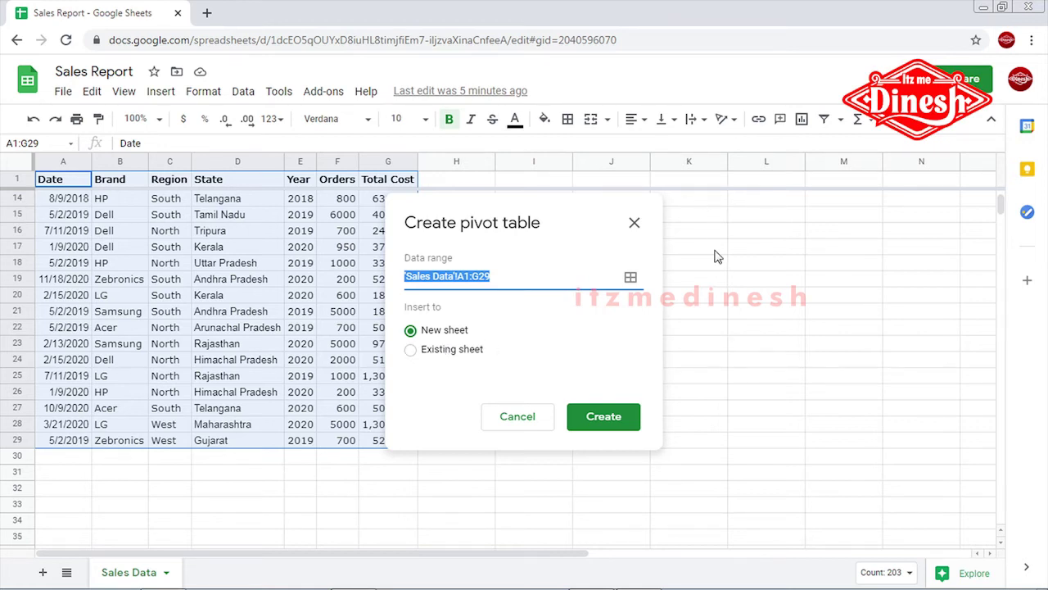
left_click(694, 199)
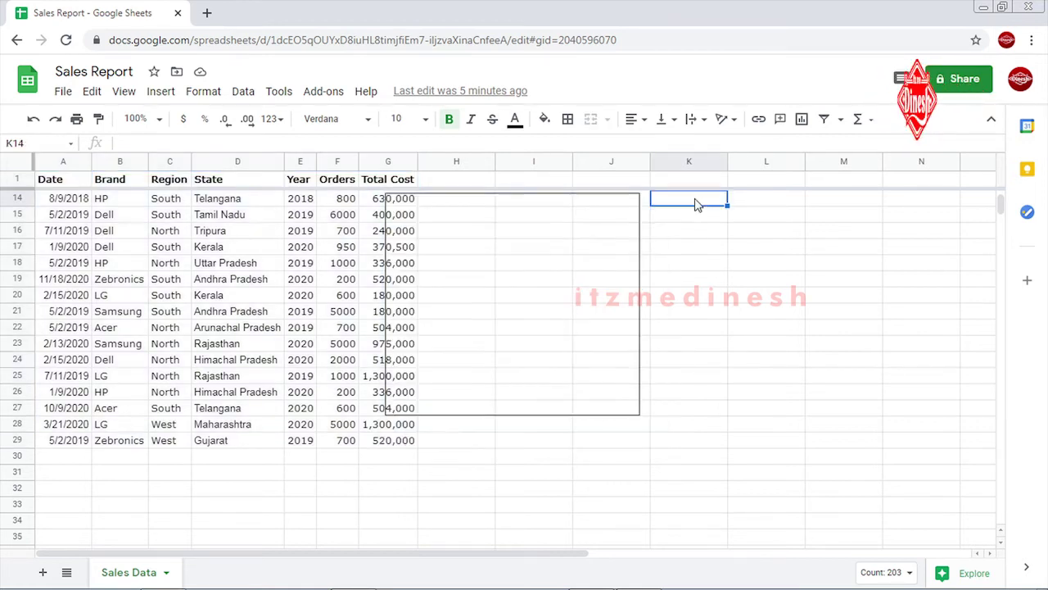
Step: Confirm 'Sales Data'!A1:G29 as the source range and choose New sheet as the destination
left_click(618, 184)
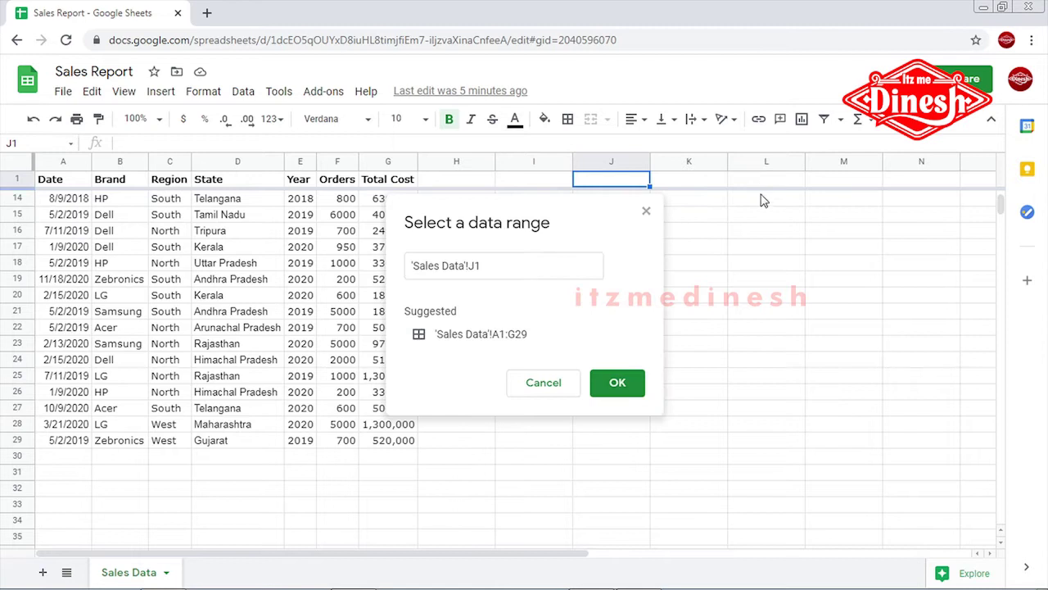
left_click(533, 343)
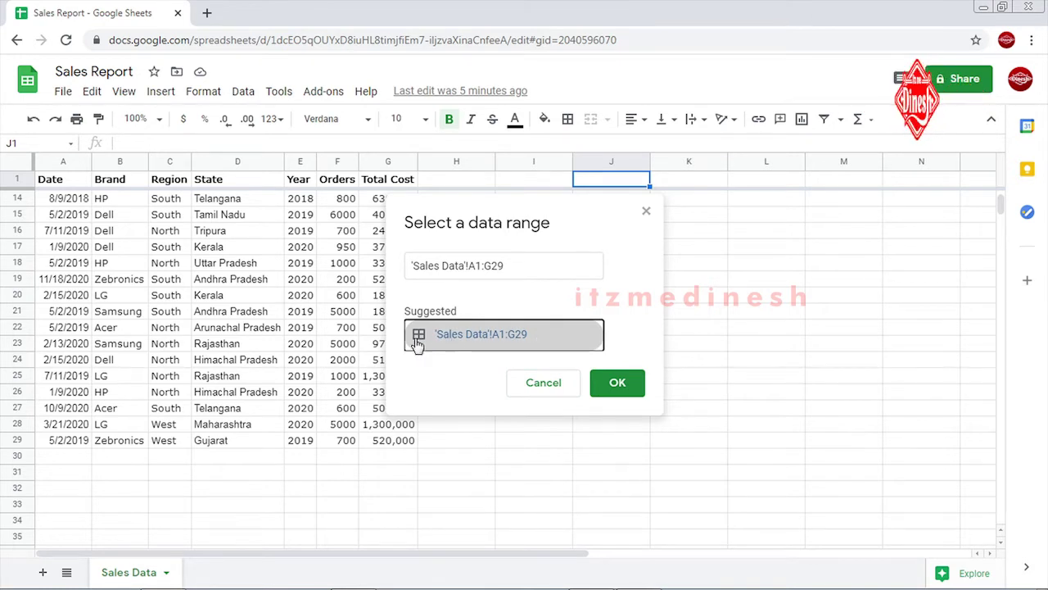
left_click(532, 389)
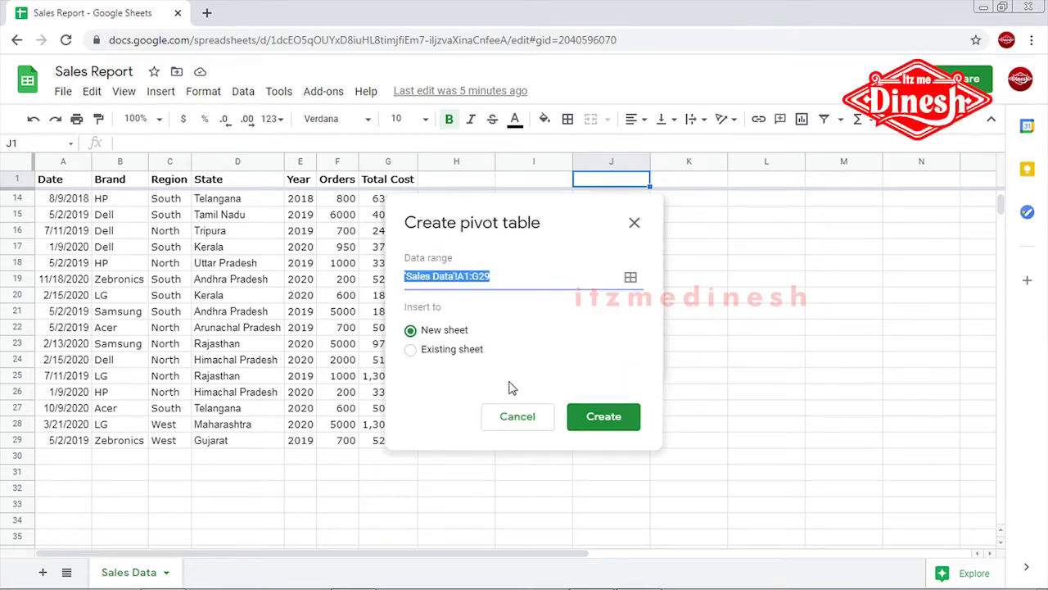
left_click(410, 350)
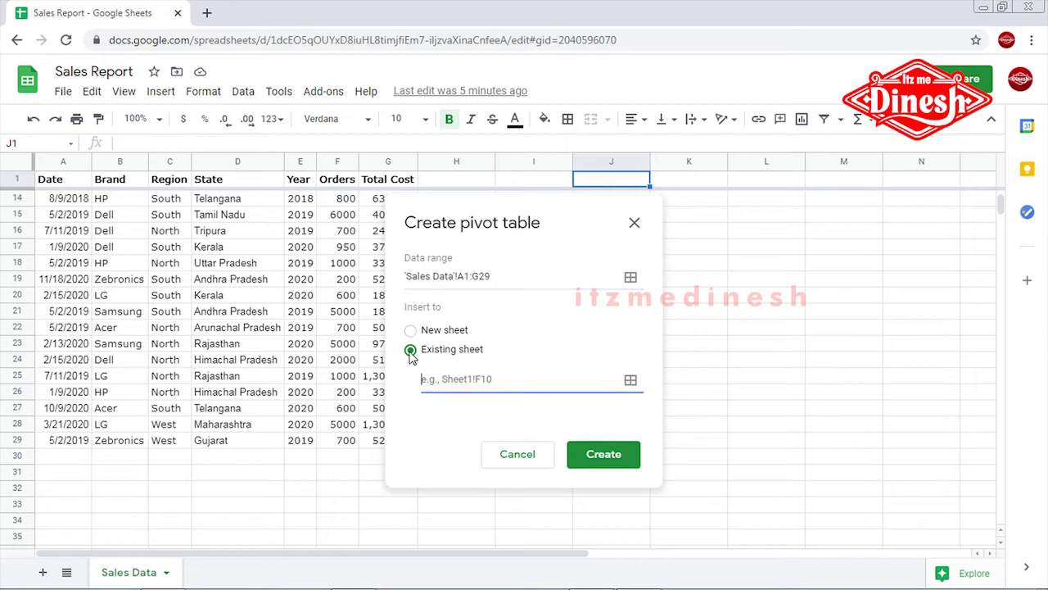
left_click(411, 331)
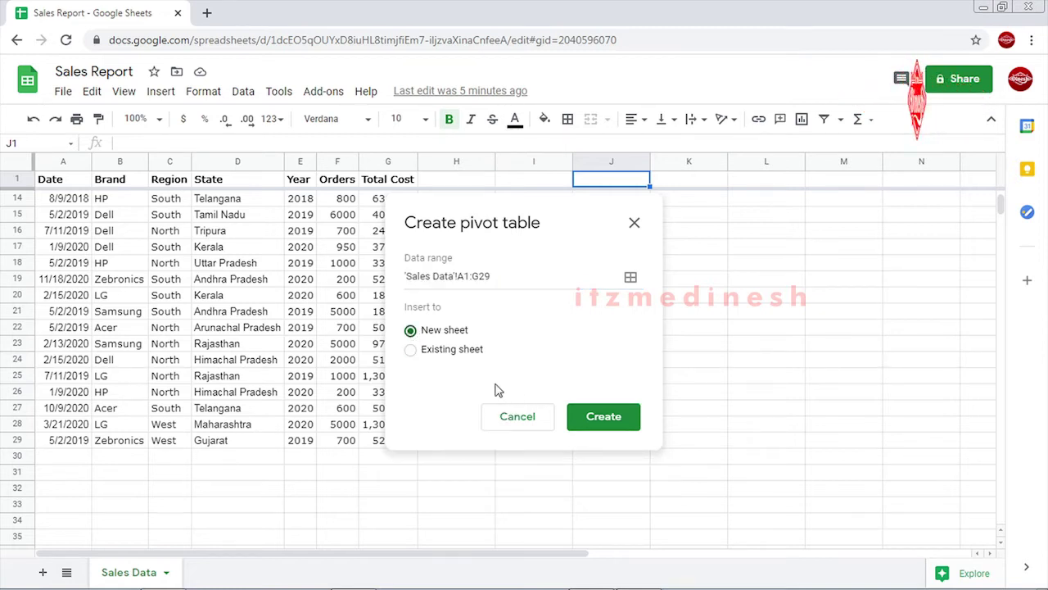
left_click(411, 351)
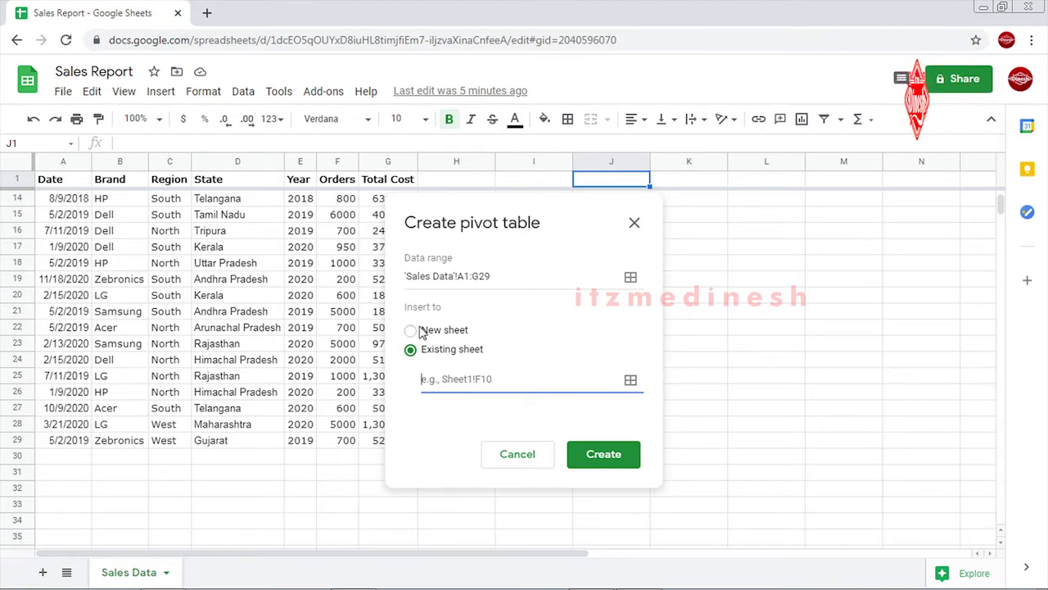
left_click(411, 329)
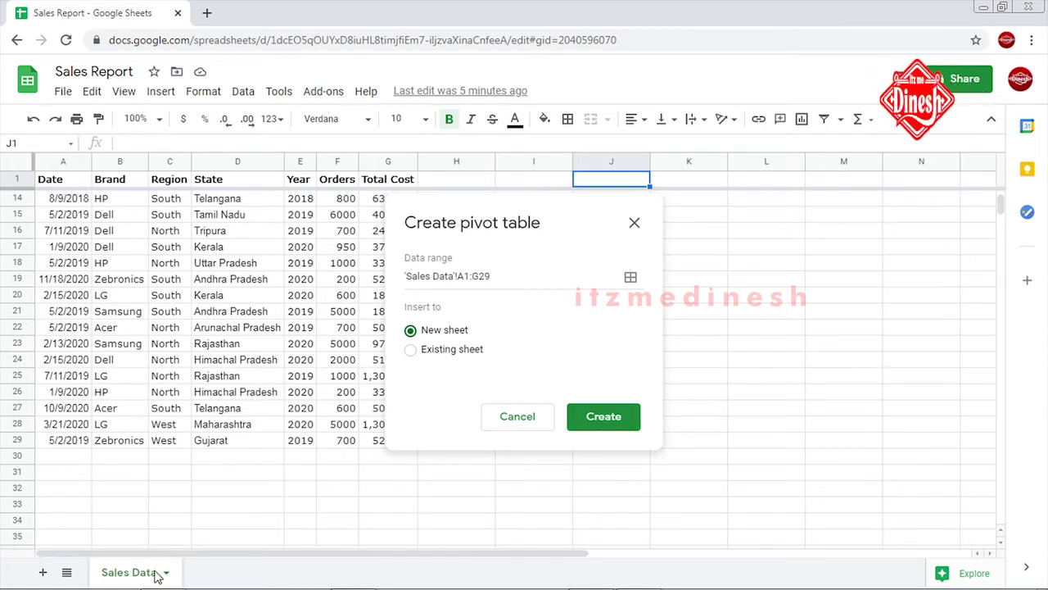
Step: Create the empty pivot table on new sheet Pivot Table 2 and inspect its Rows, Columns and Values cells
left_click(616, 424)
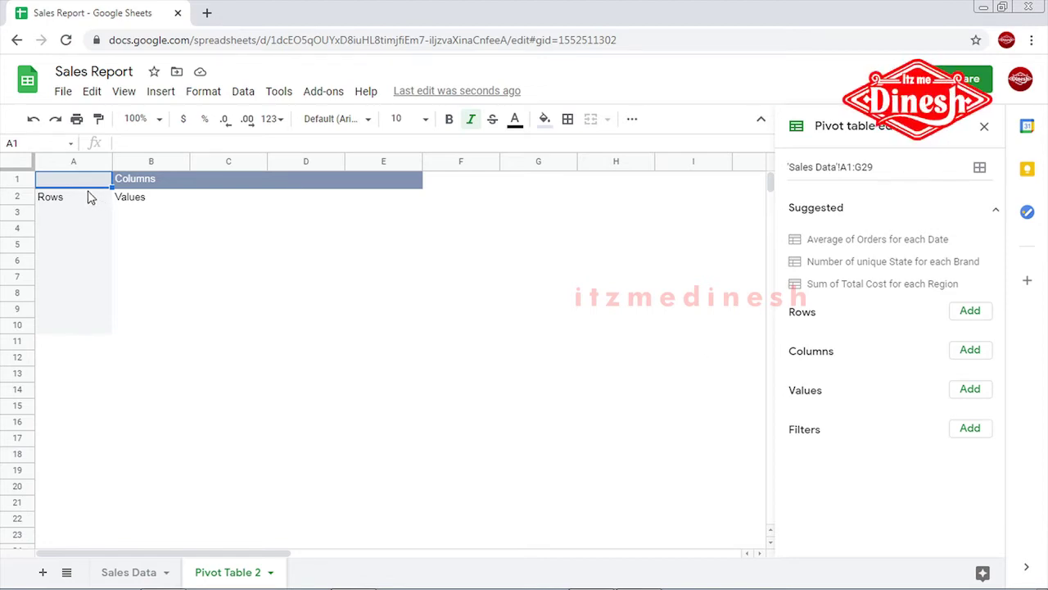
left_click_drag(68, 187, 366, 344)
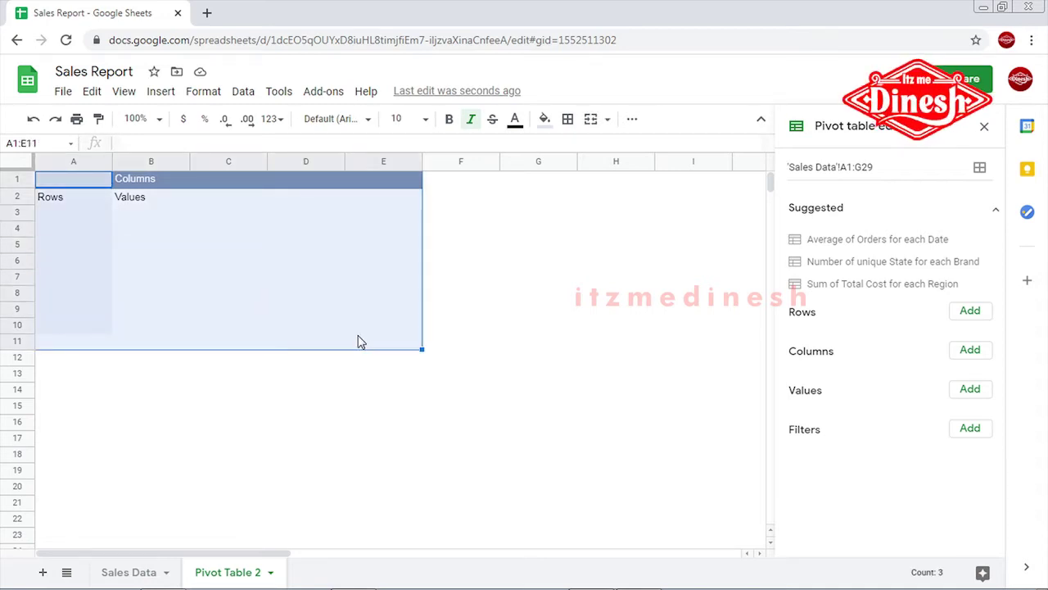
left_click(58, 200)
left_click(144, 181)
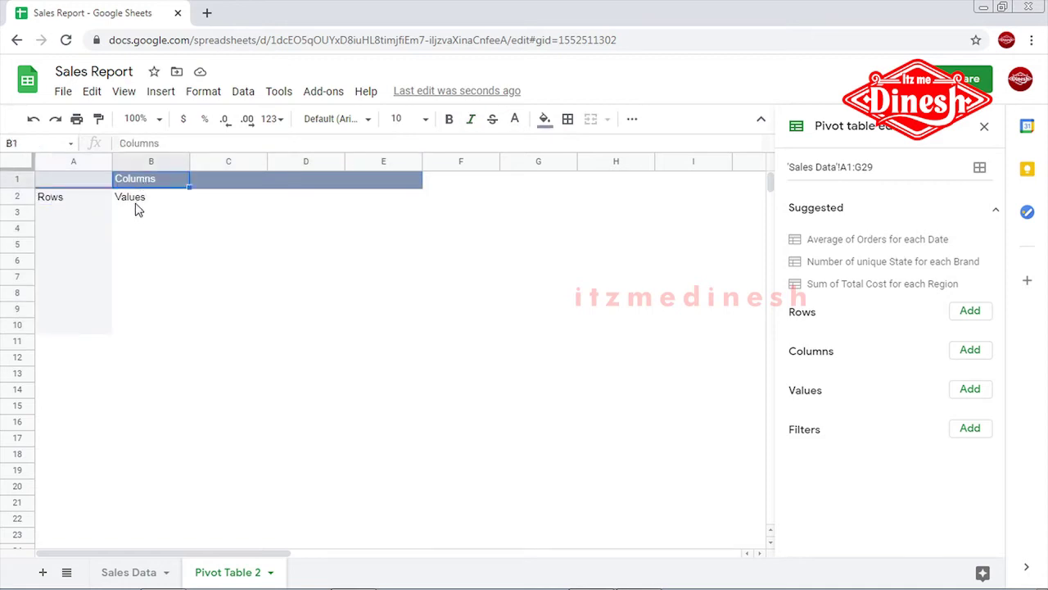
left_click(137, 205)
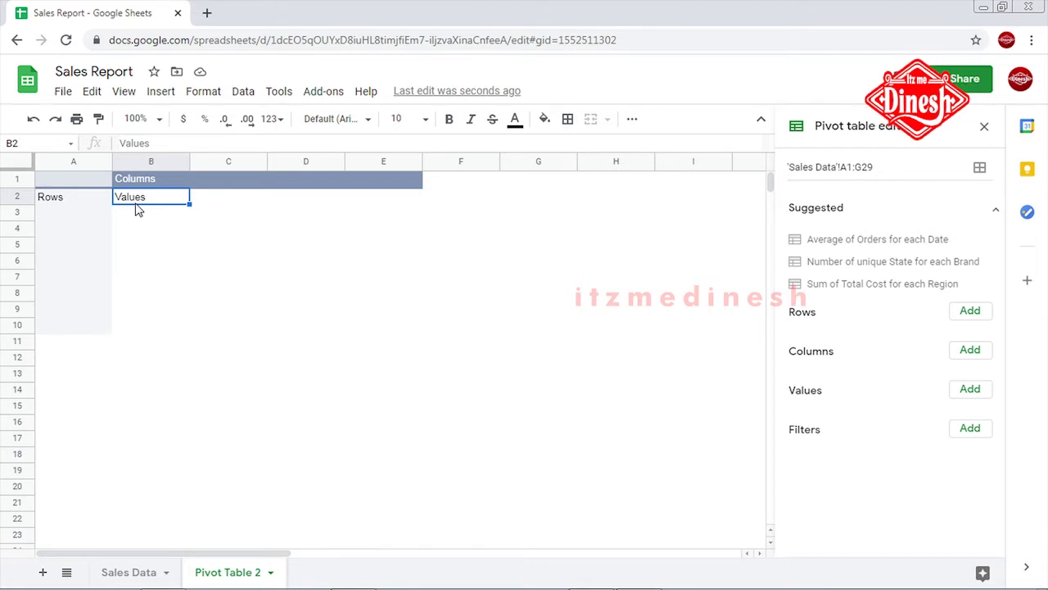
left_click(59, 205)
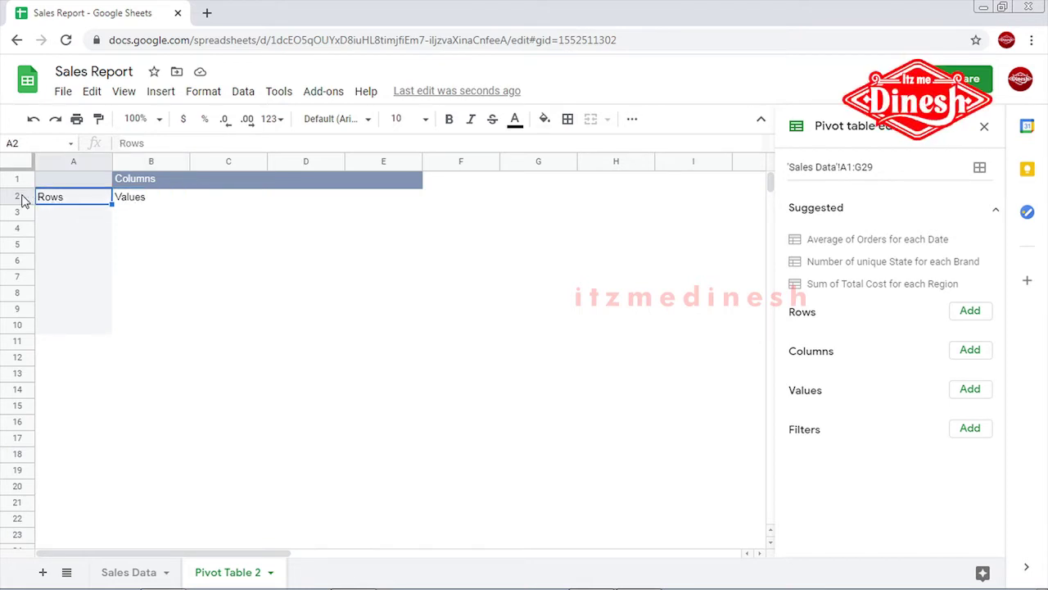
left_click(145, 175)
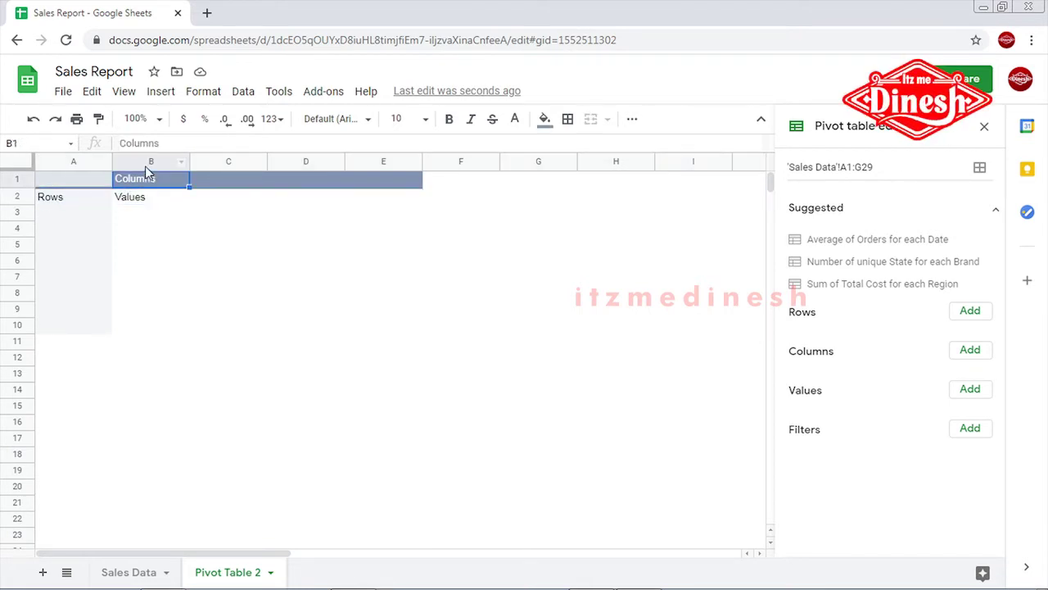
left_click(145, 163)
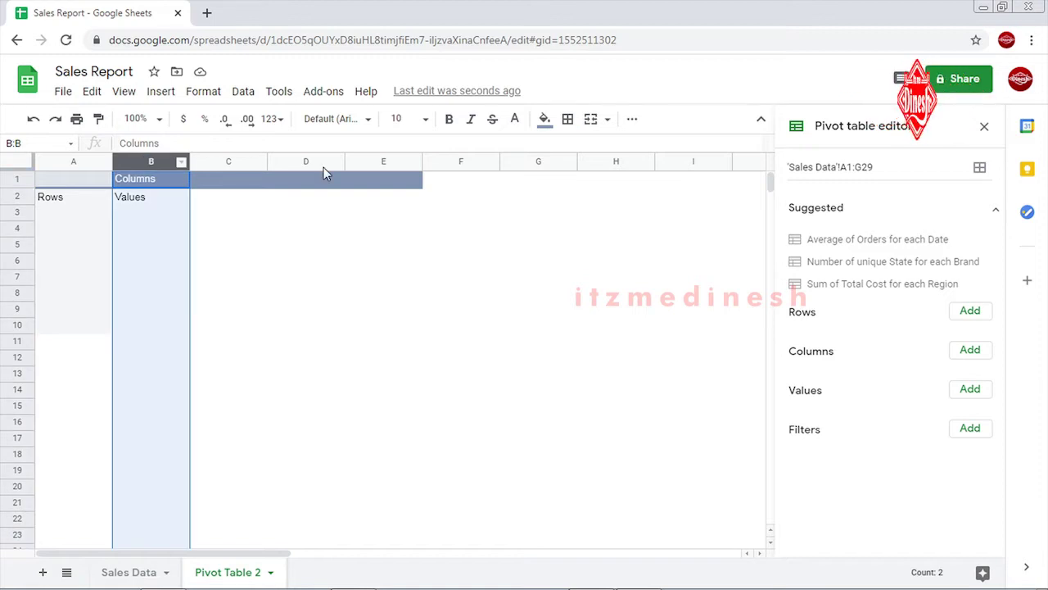
left_click(151, 199)
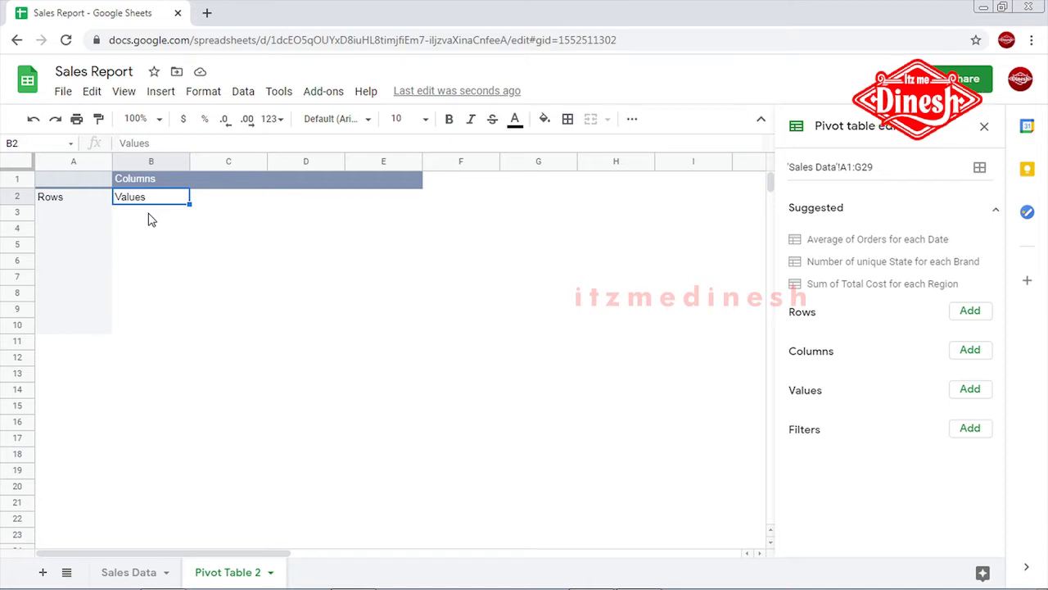
left_click(69, 195)
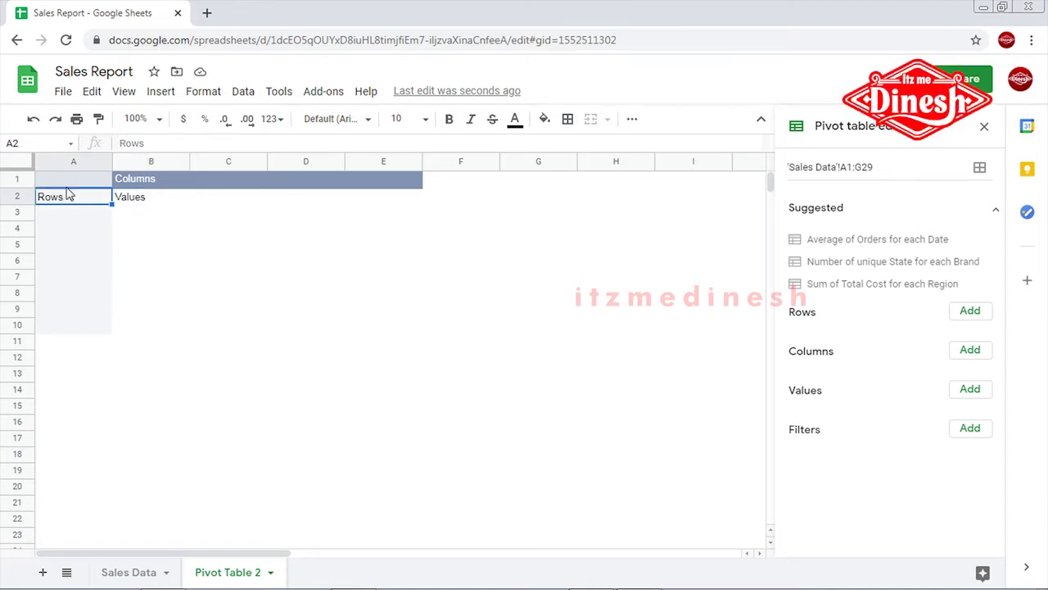
Step: Copy the pivot table range A1:E10 and paste it at A4
left_click_drag(64, 182, 407, 319)
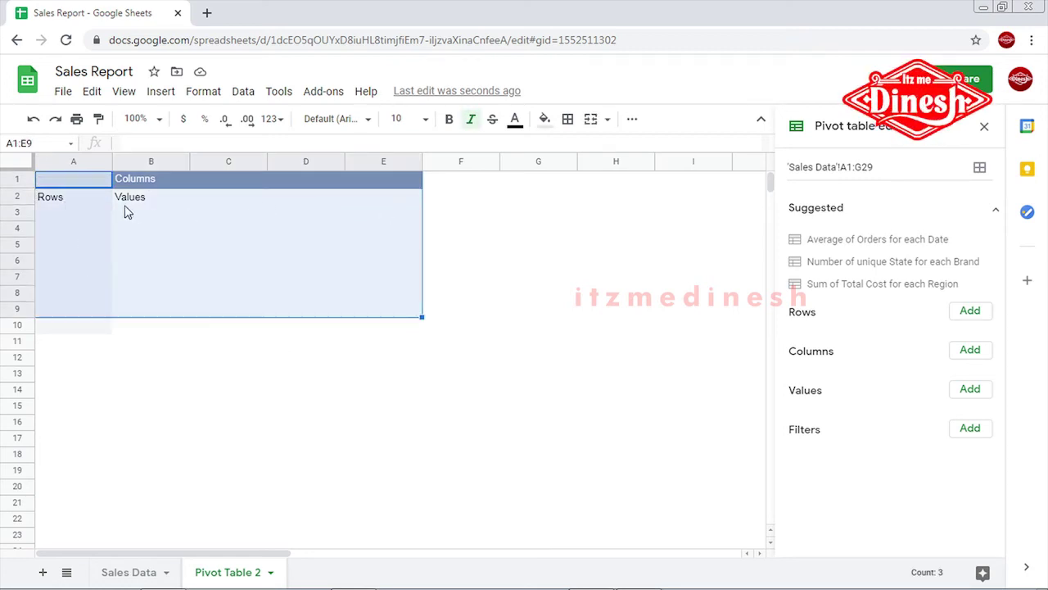
left_click(71, 204)
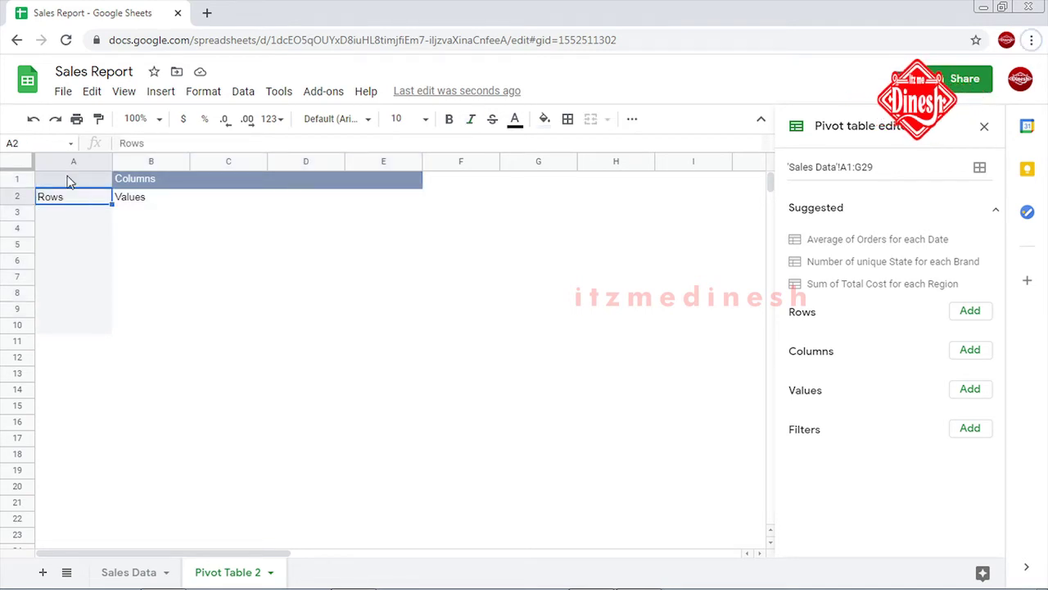
left_click_drag(66, 177, 416, 340)
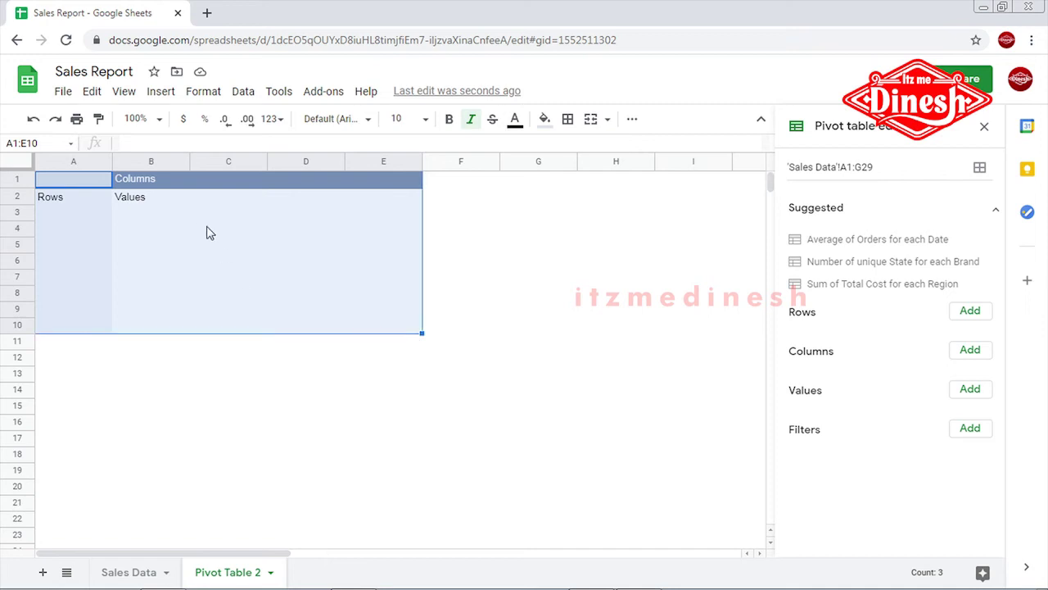
key("ctrl+c")
left_click(66, 232)
key("ctrl+v")
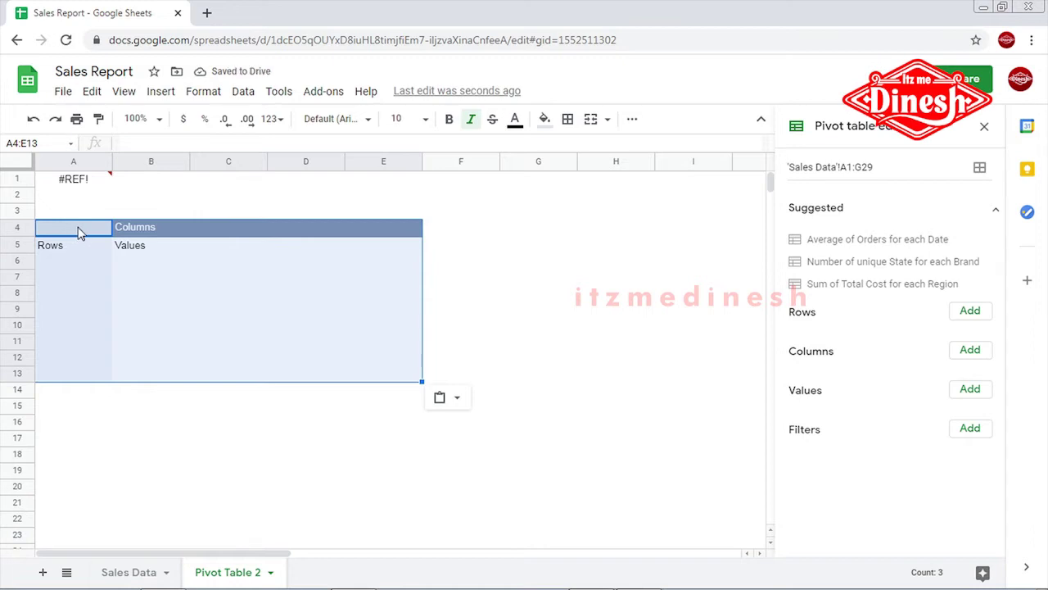
Step: Undo the paste at A4 and check the 'Sales Data'!A1:G29 source range in the editor
key("ctrl+z")
key("Right")
key("Right")
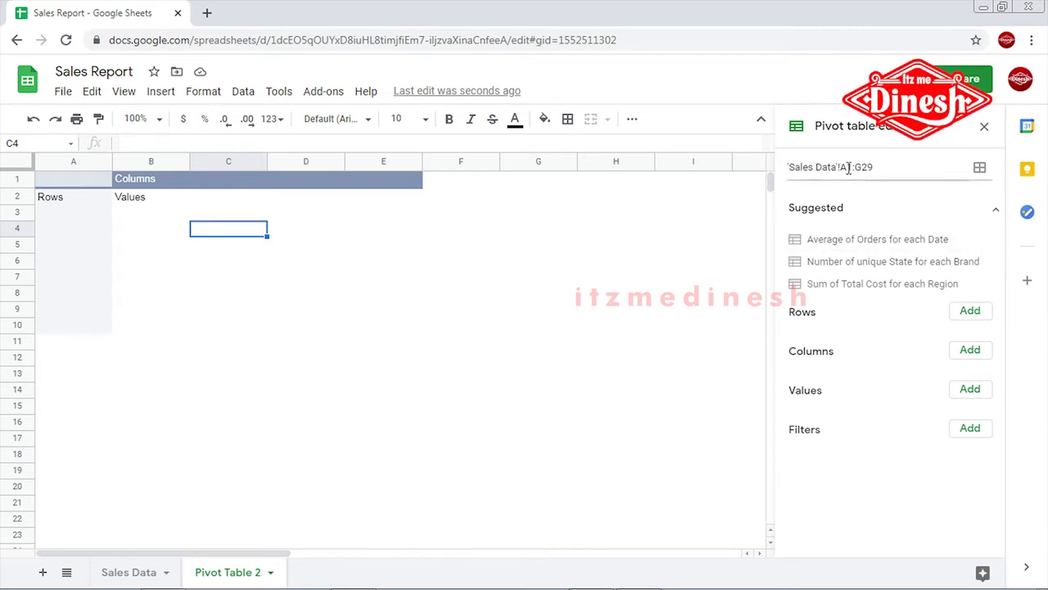
left_click_drag(808, 167, 894, 167)
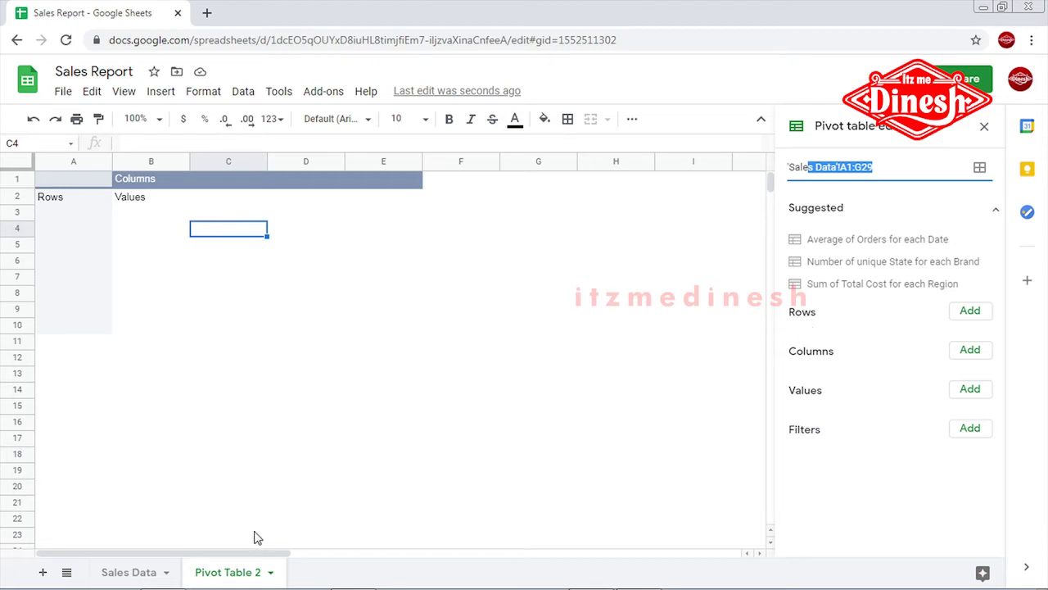
left_click(133, 579)
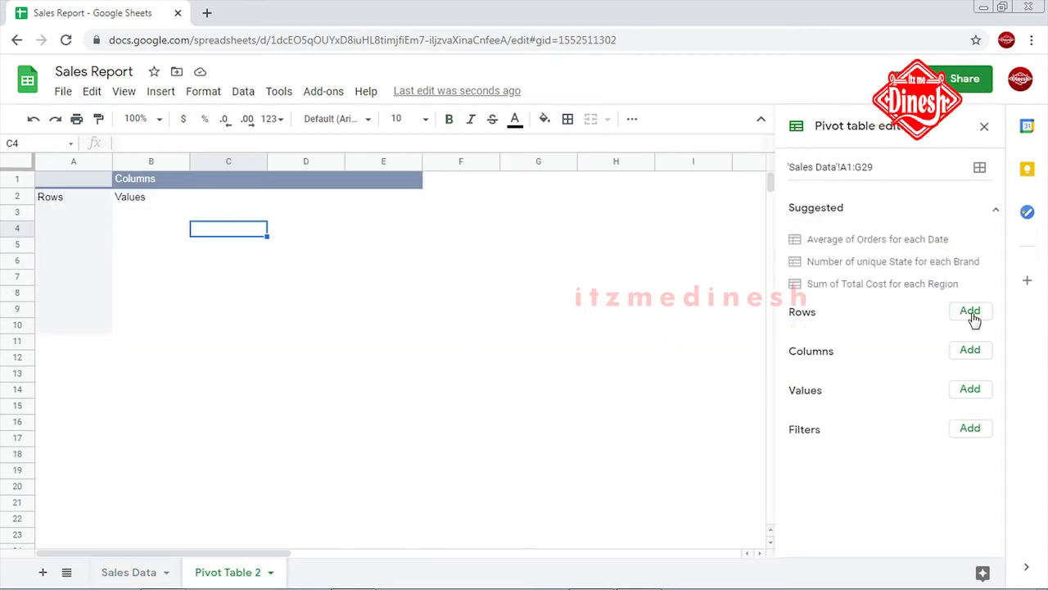
Step: Put Year in the pivot rows and add SUM of Total Cost as the value
left_click(971, 311)
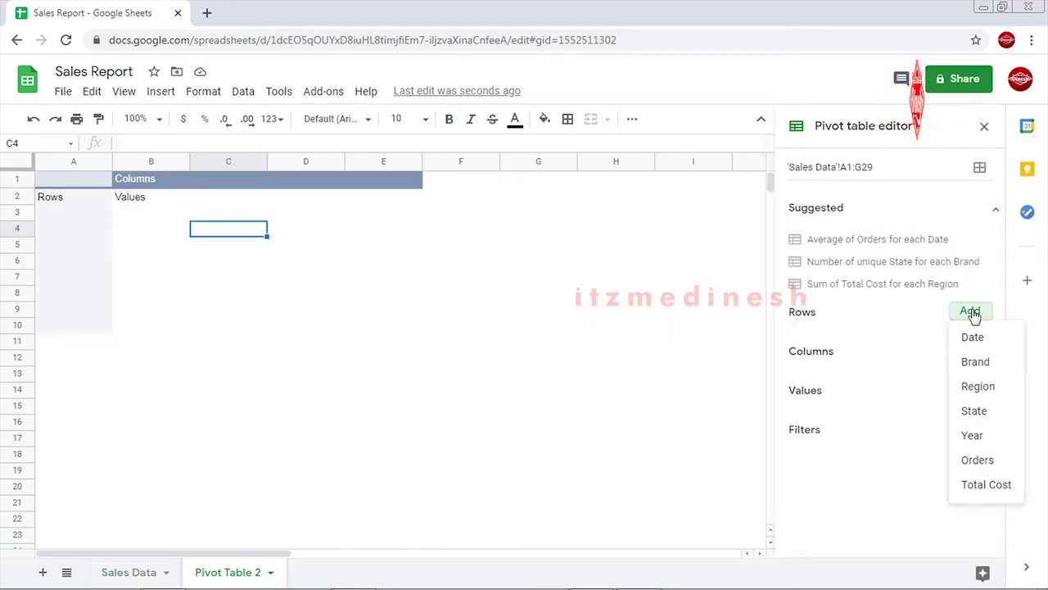
left_click(974, 440)
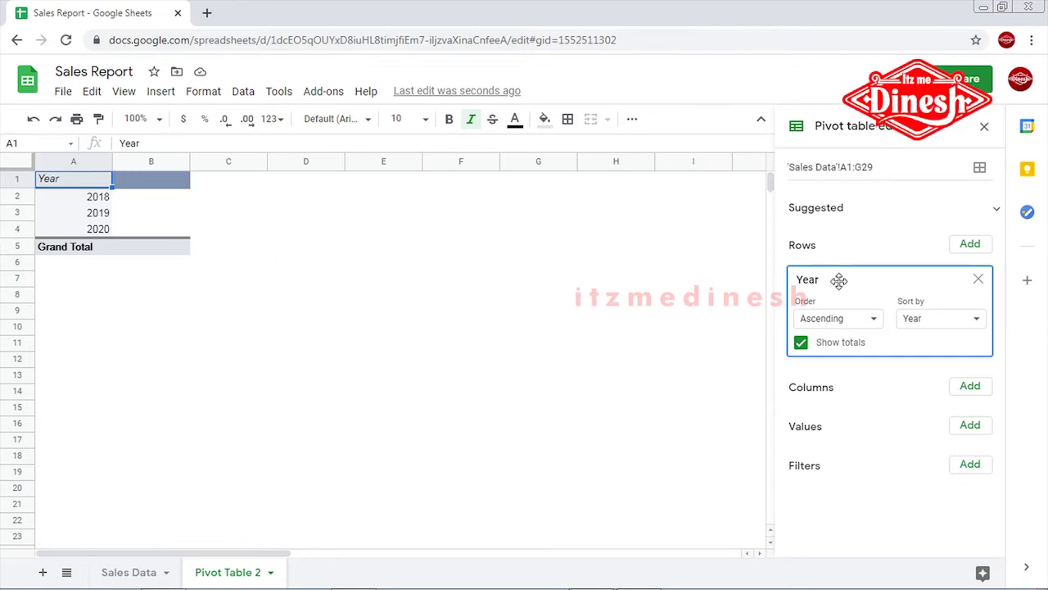
left_click_drag(835, 280, 835, 316)
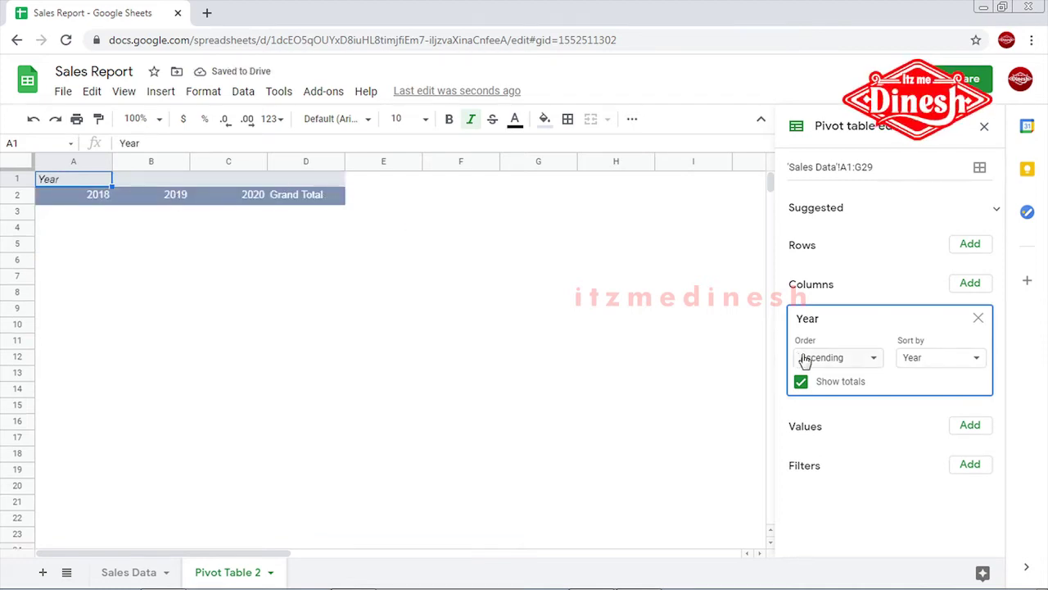
mouse_move(831, 320)
left_mouse_down()
mouse_move(793, 276)
mouse_move(811, 273)
left_mouse_up()
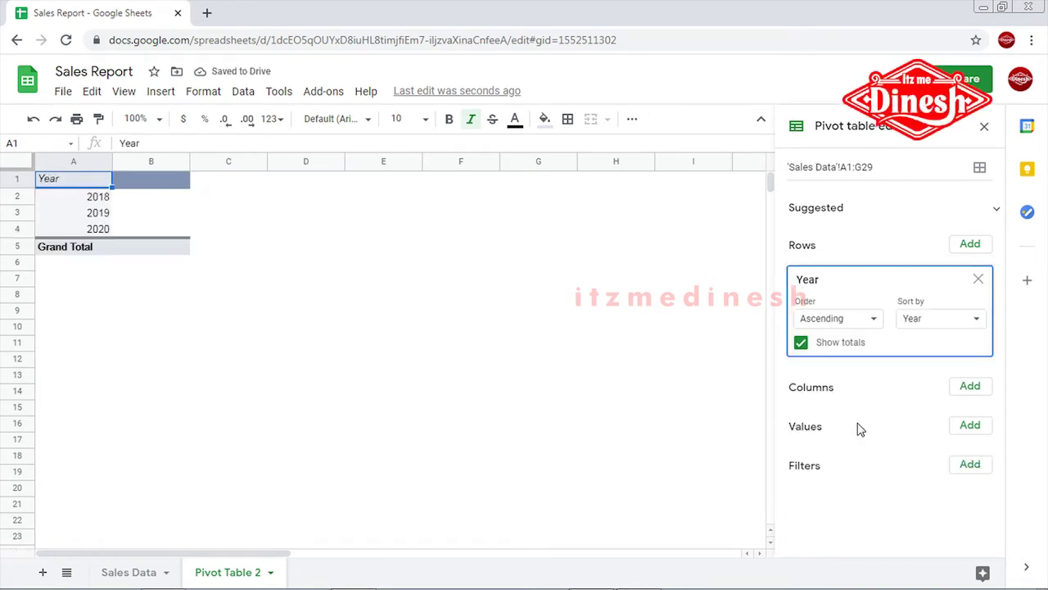
left_click(970, 426)
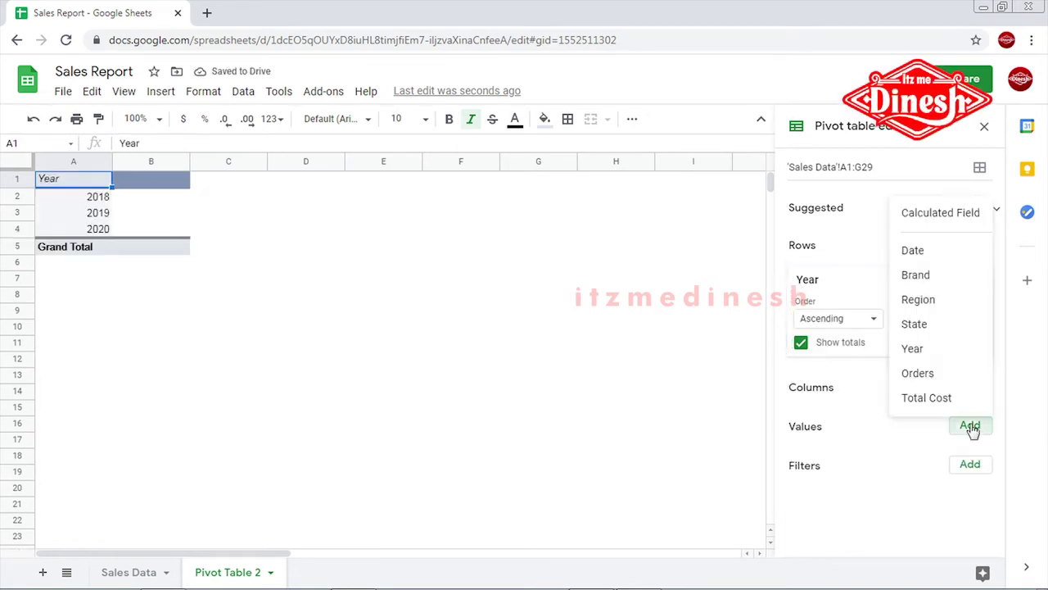
left_click(926, 397)
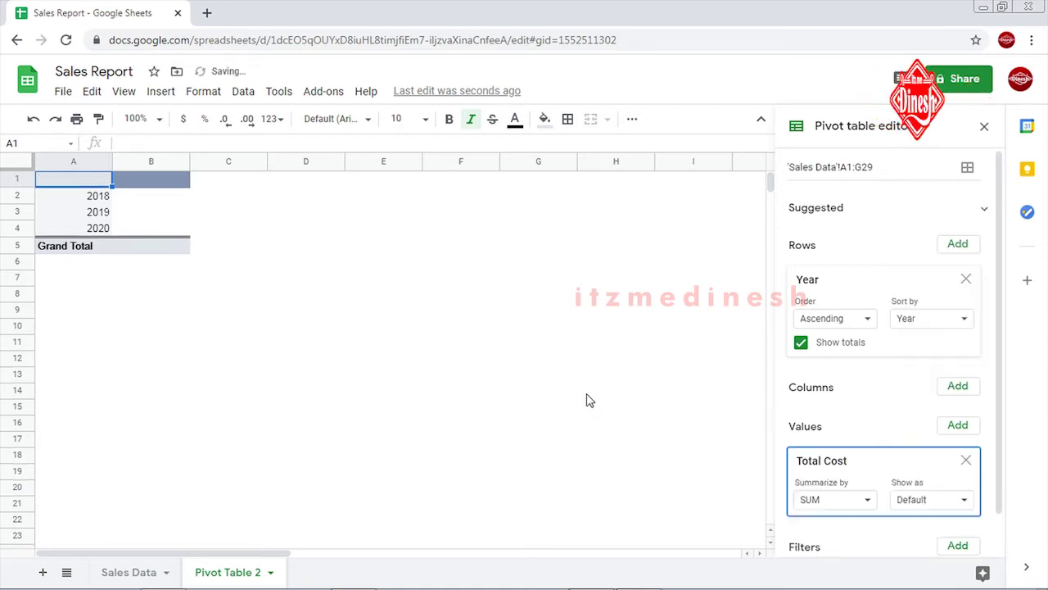
Step: Autofit column B and review the yearly totals, 2019 at 4,608,000 and 2020 at 5,607,000
double_click(188, 157)
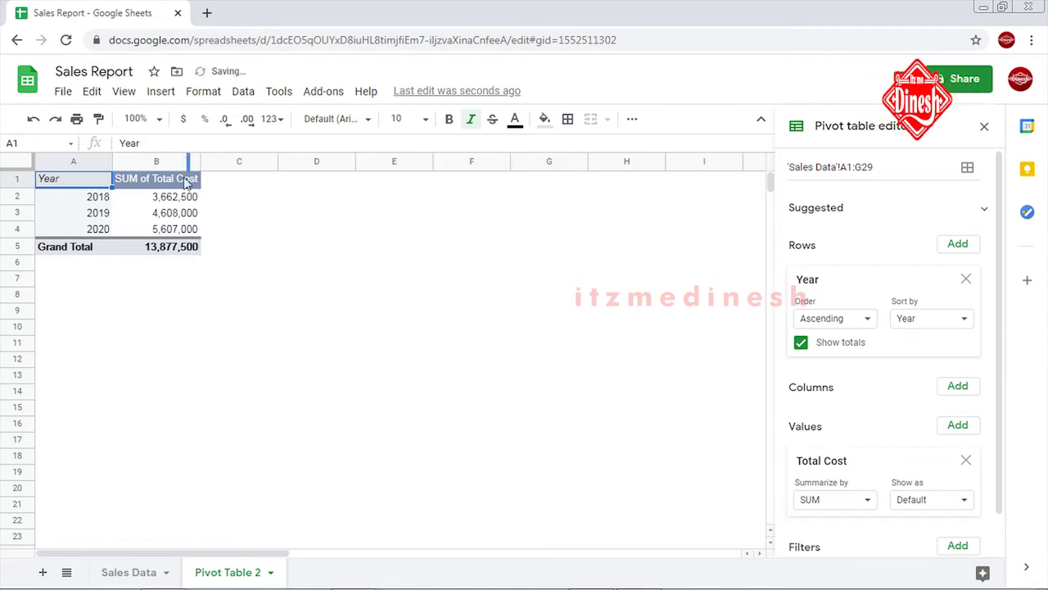
left_click(97, 201)
left_click(168, 204)
left_click(103, 214)
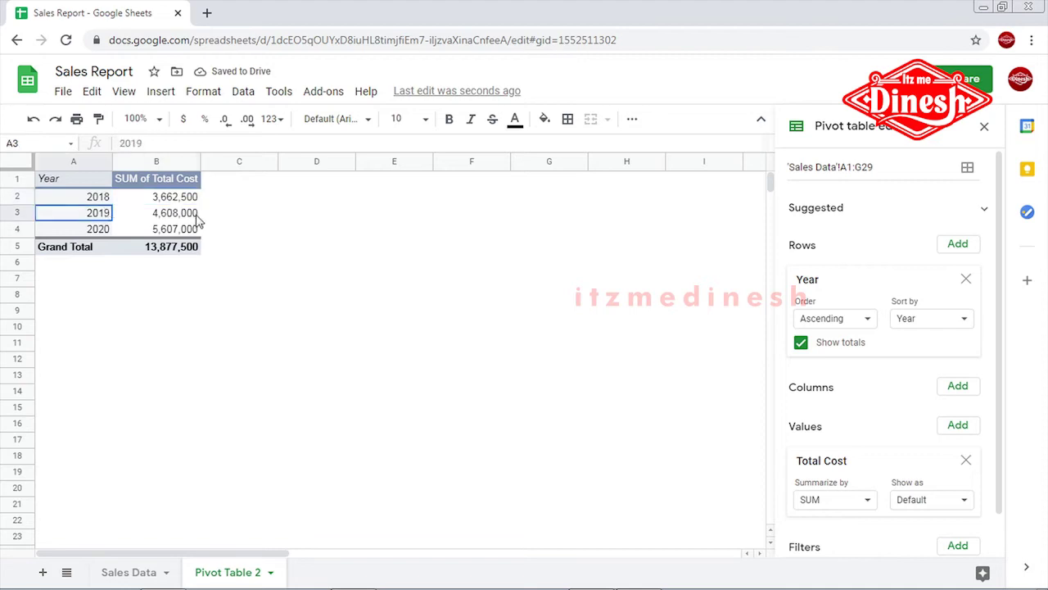
left_click(195, 217)
left_click(102, 231)
left_click(169, 233)
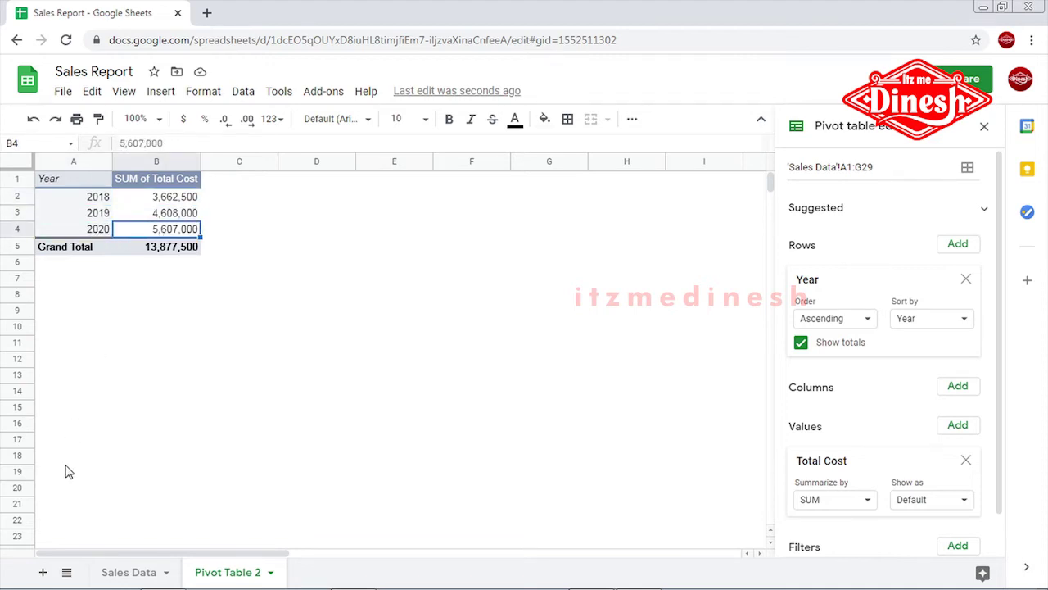
left_click(130, 572)
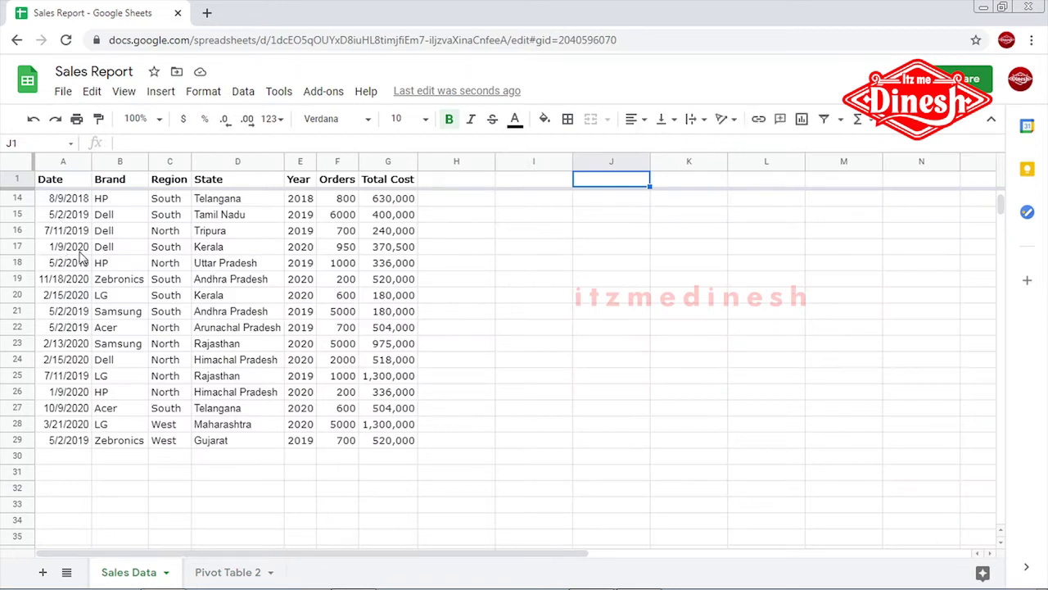
Step: Inspect source rows 15–27 and the Year and Total Cost columns, then return to Pivot Table 2
left_click_drag(65, 215, 346, 410)
scroll(297, 383, "down", 3)
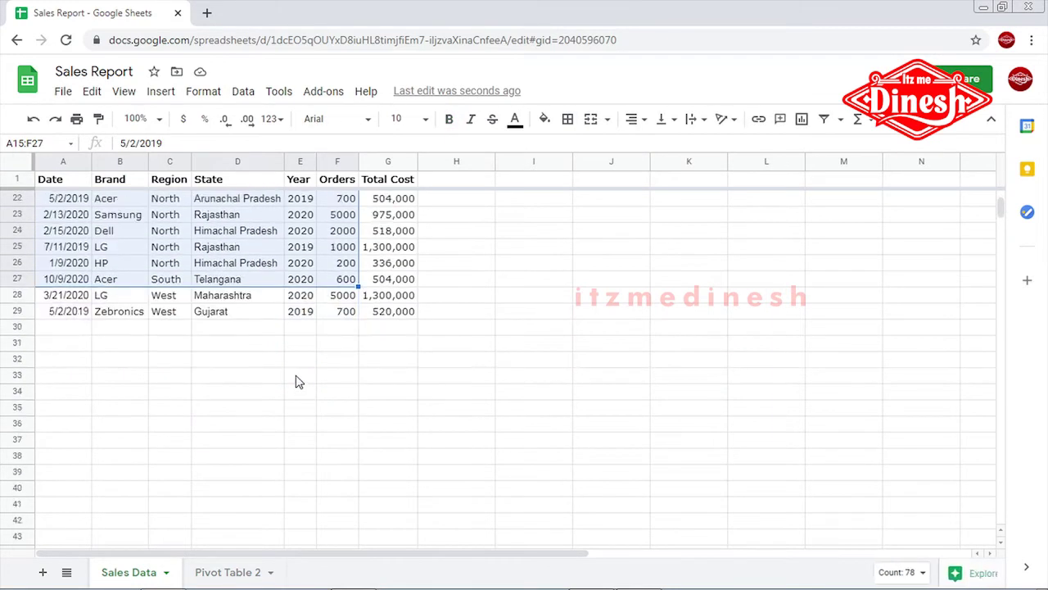
scroll(297, 383, "up", 2)
scroll(297, 382, "up", 5)
scroll(297, 380, "down", 1)
scroll(297, 380, "up", 1)
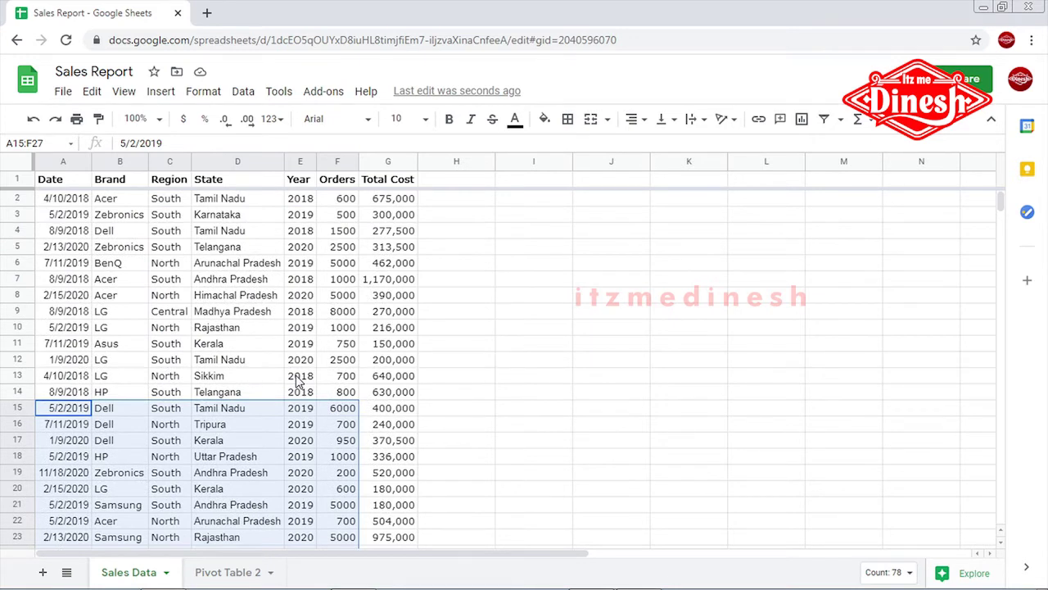
left_click(227, 264)
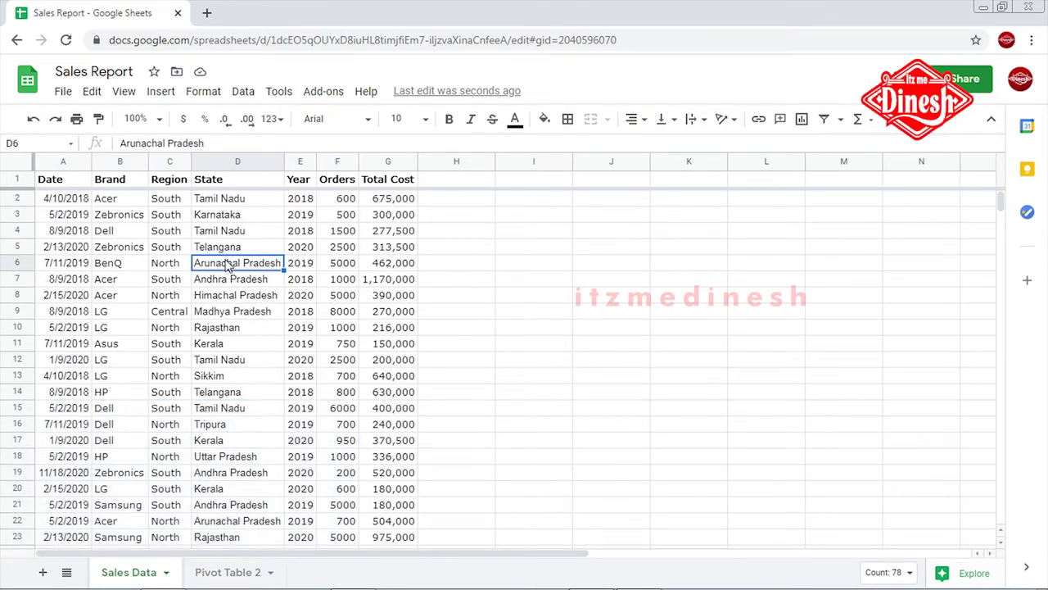
left_click(300, 161)
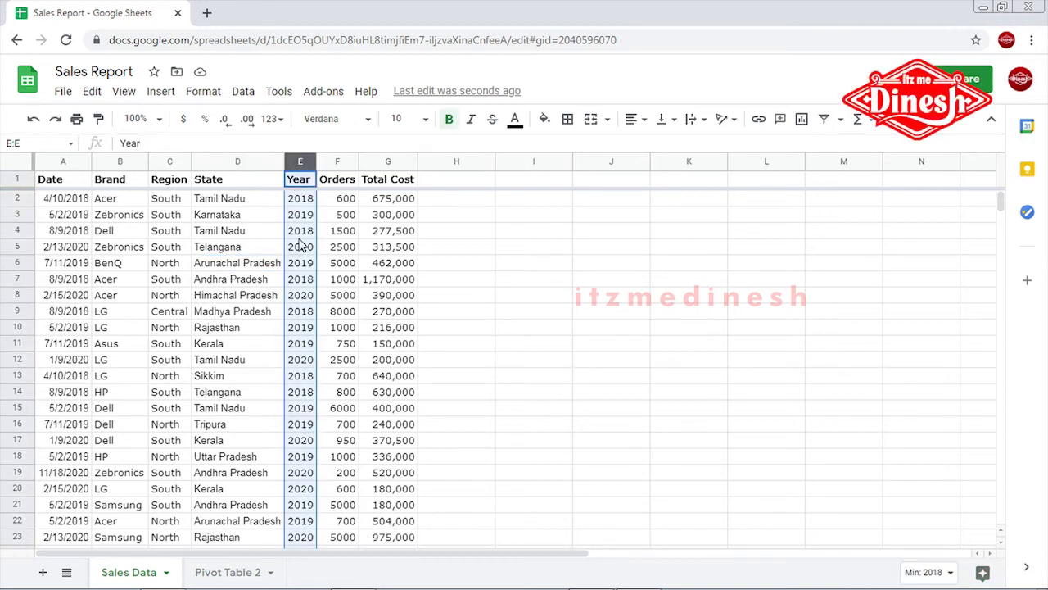
left_click(380, 161)
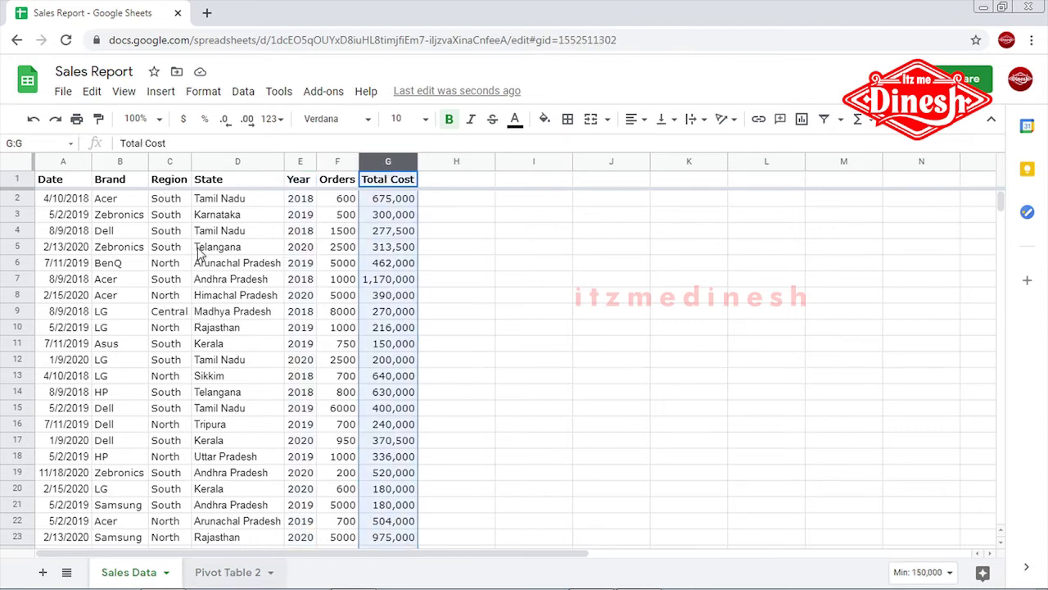
key("ctrl+shift+Page_Down")
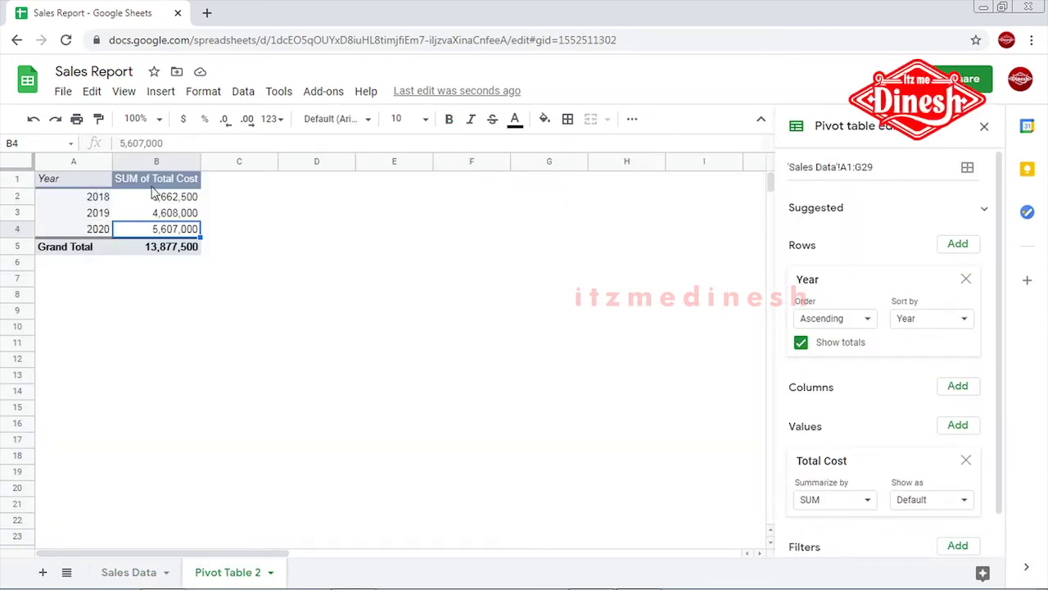
key("Up")
key("Up")
key("Up")
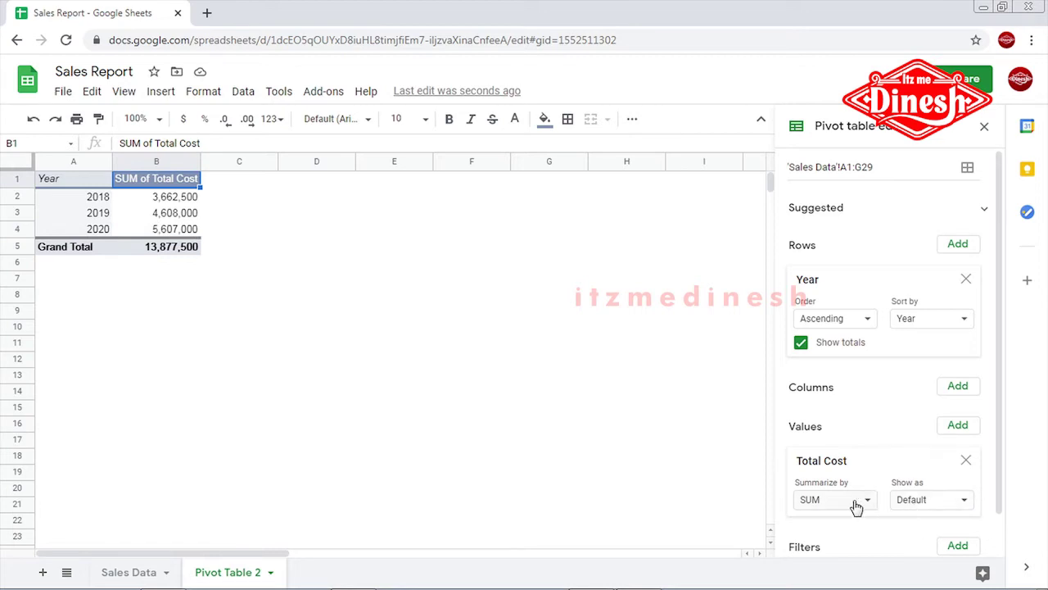
left_click(844, 509)
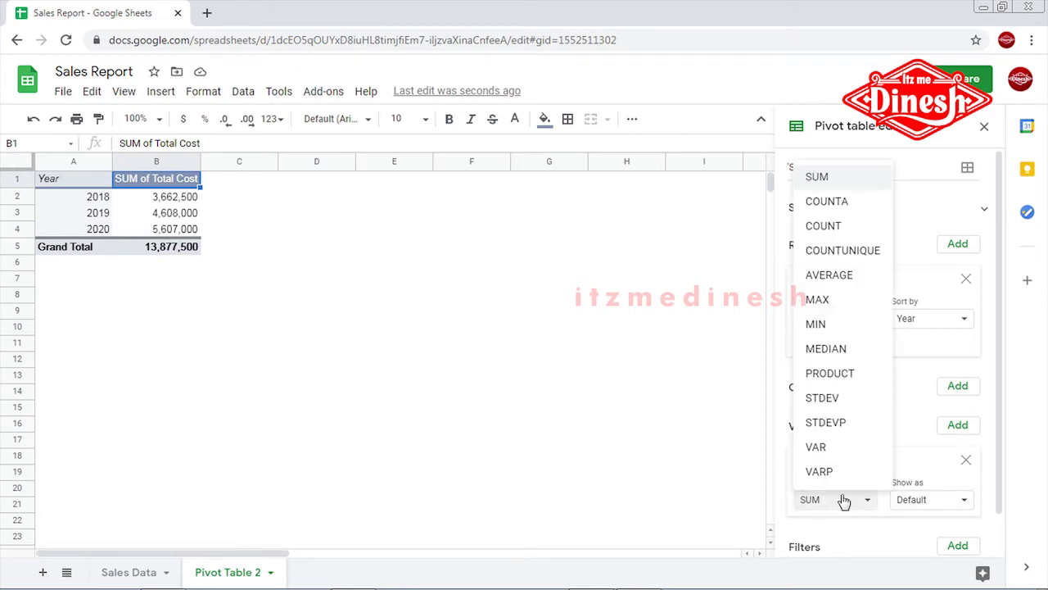
left_click(832, 234)
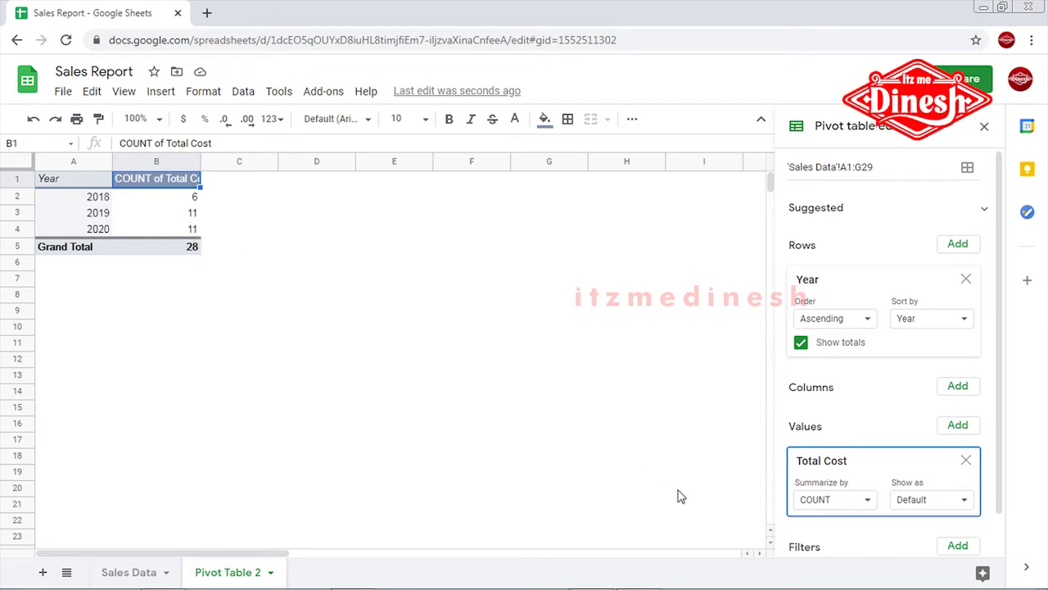
left_click(849, 505)
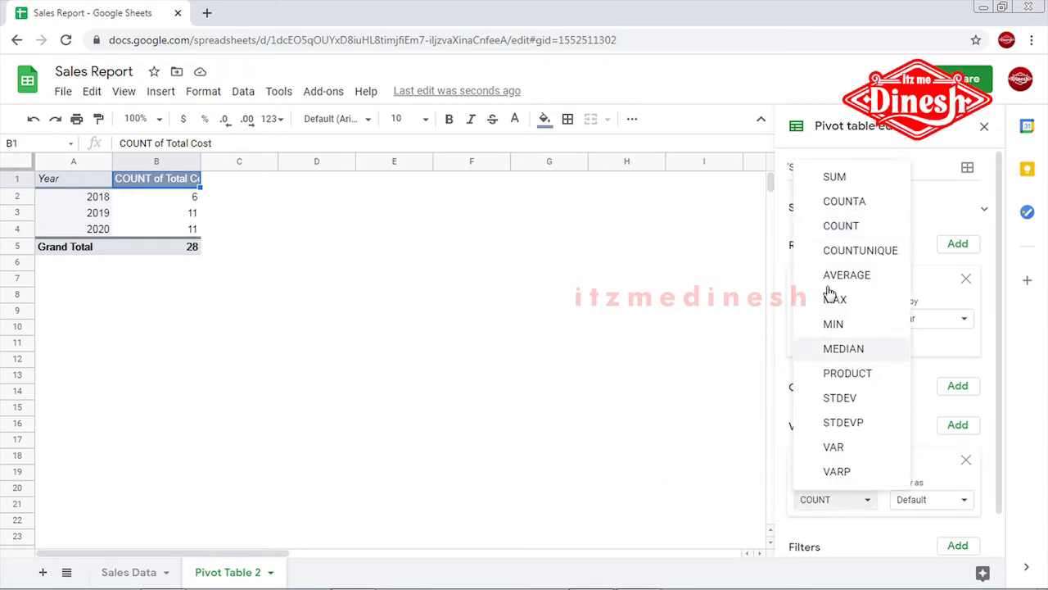
left_click(838, 180)
left_click(933, 502)
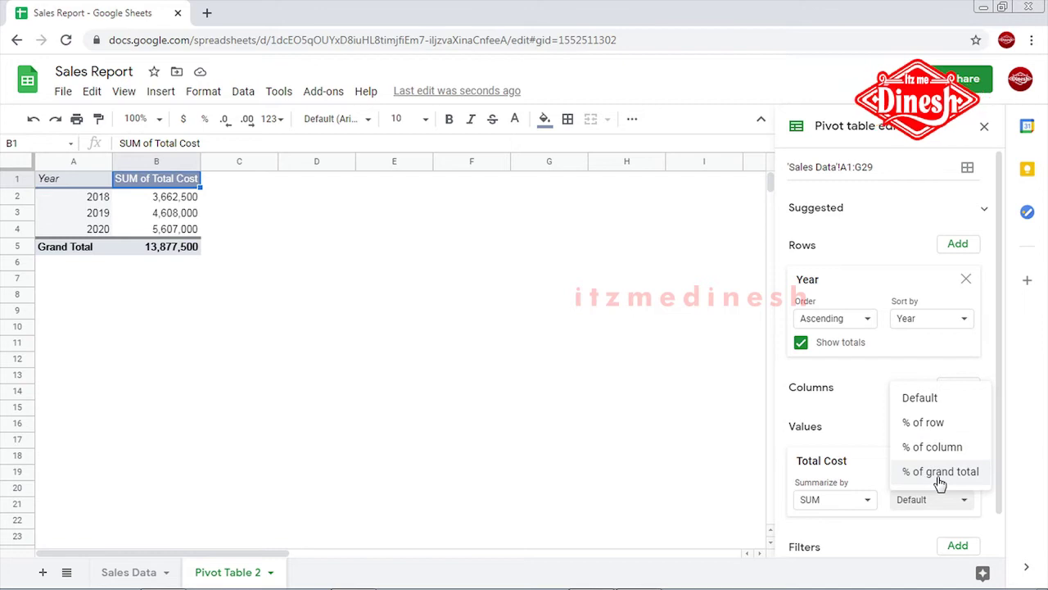
left_click(781, 376)
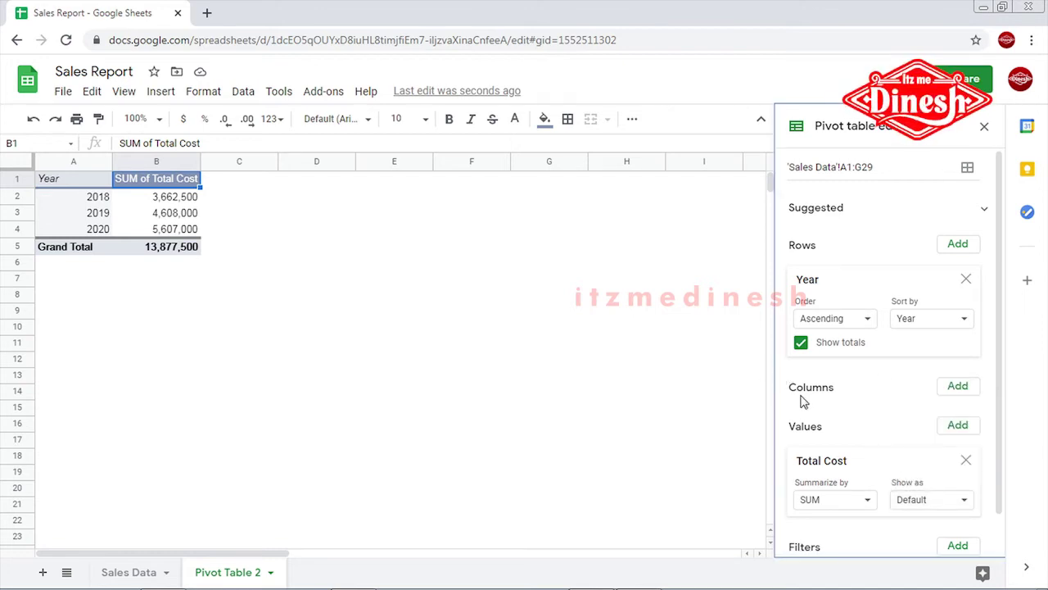
scroll(827, 432, "down", 1)
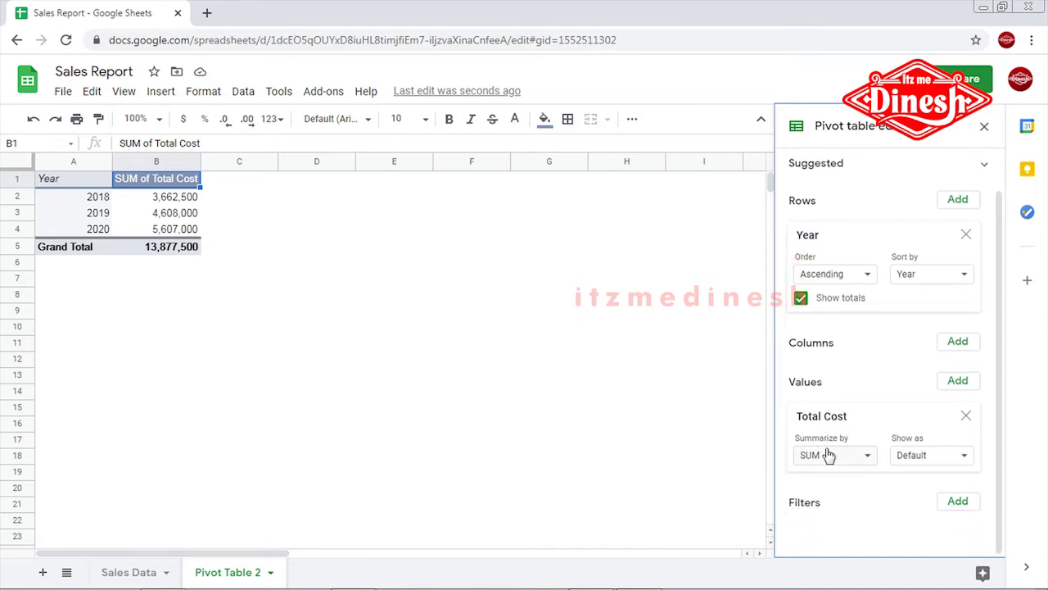
left_click(66, 214)
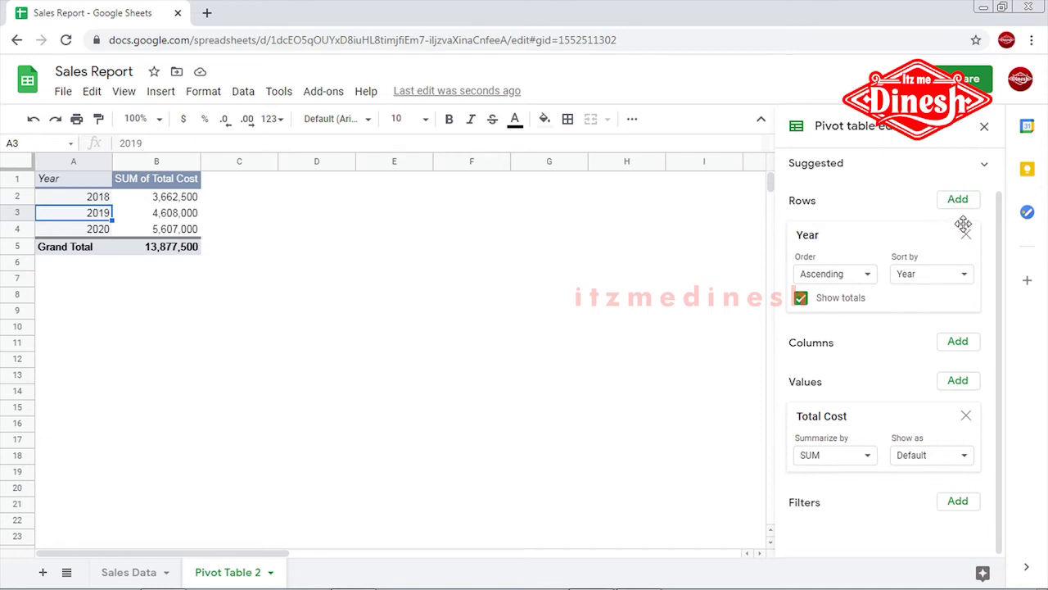
Step: Replace Year with Brand in the pivot rows and review the brand totals
left_click(966, 235)
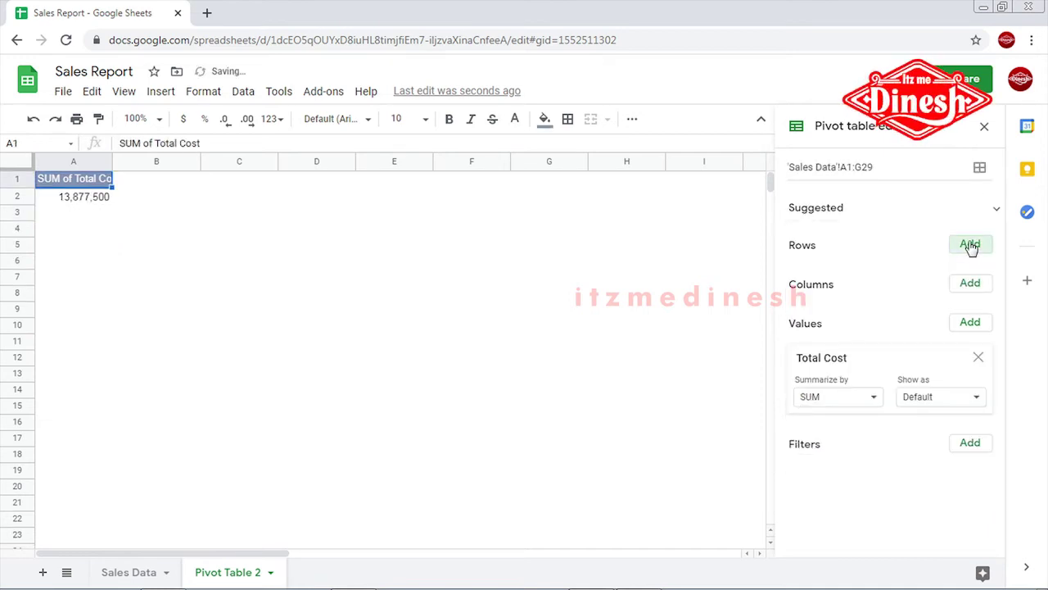
left_click(971, 244)
left_click(979, 299)
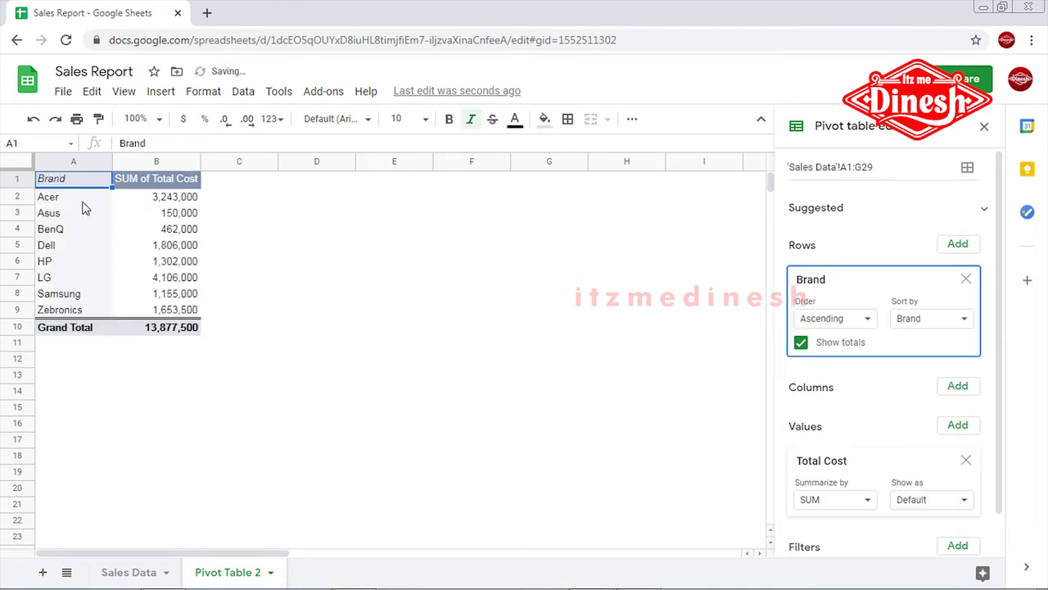
left_click_drag(79, 203, 79, 305)
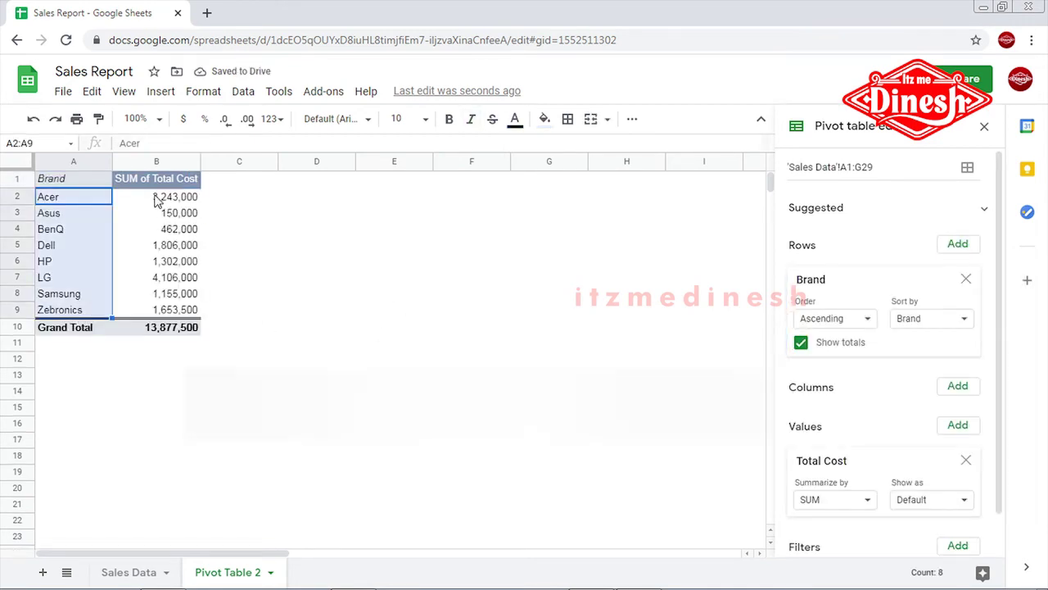
left_click_drag(156, 199, 159, 317)
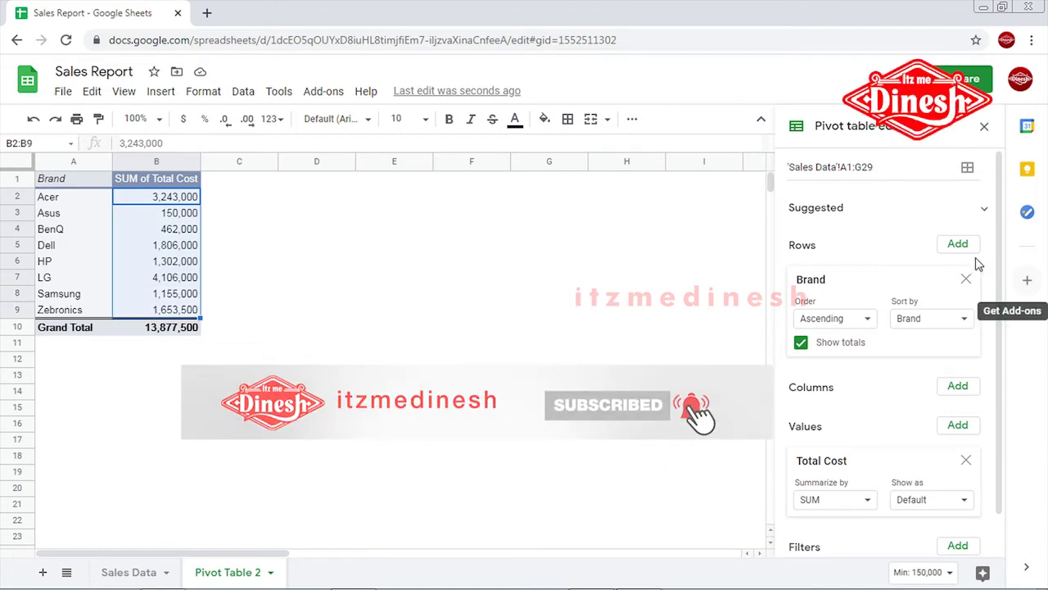
Step: Group rows by Region instead and check totals: Central 270,000, North 5,917,000, South 5,870,500, West 1,820,000
left_click(965, 280)
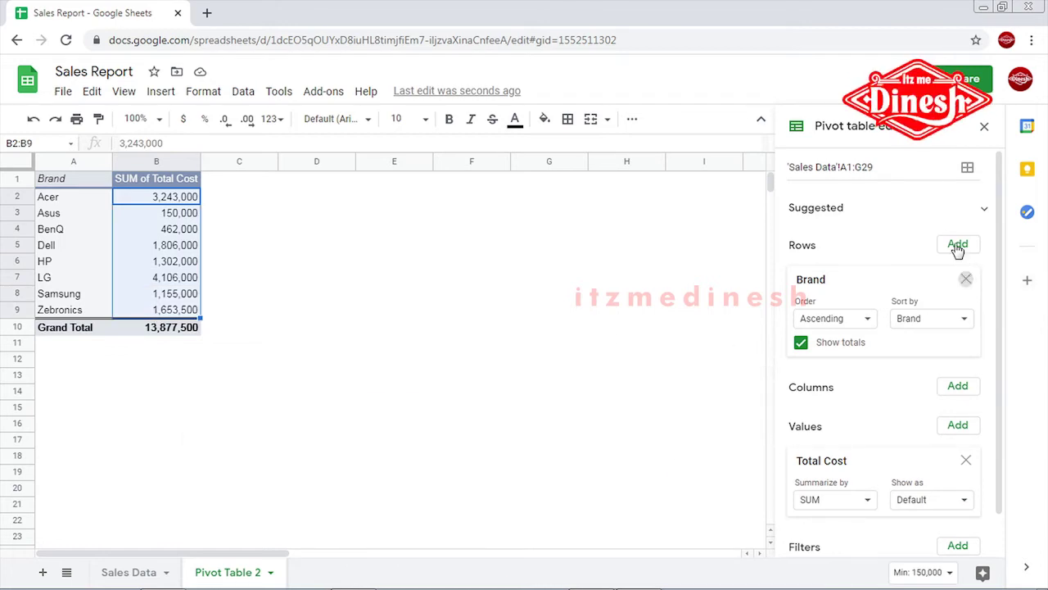
left_click(968, 245)
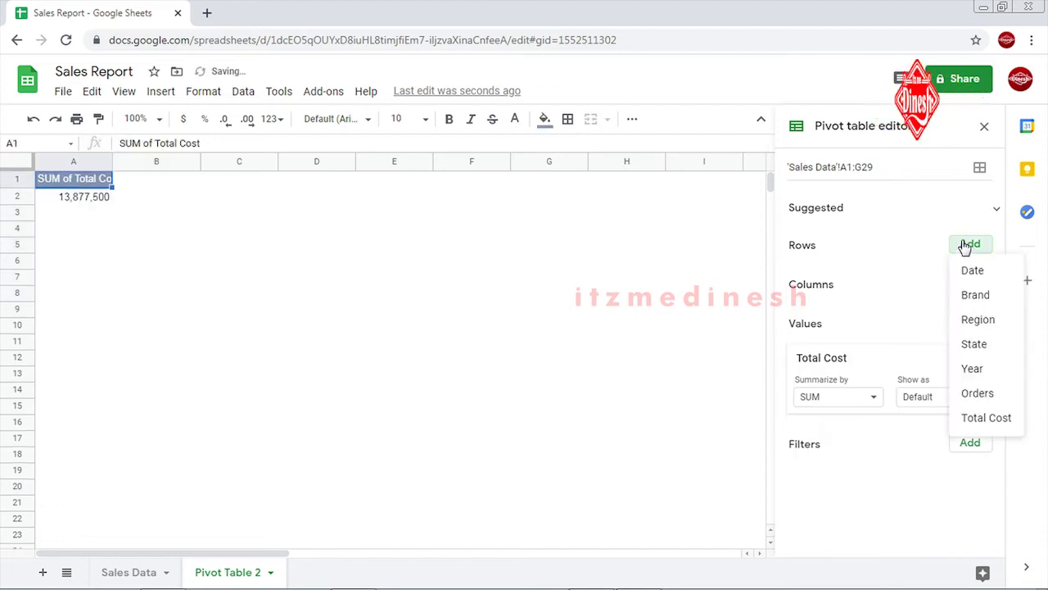
left_click(979, 320)
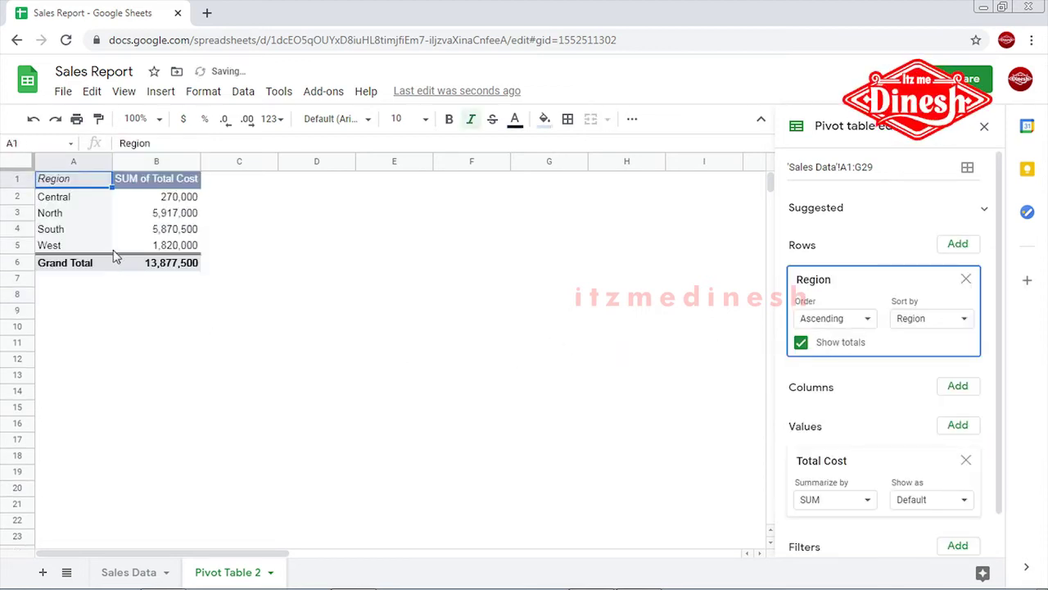
left_click(73, 201)
left_click(168, 196)
left_click(53, 215)
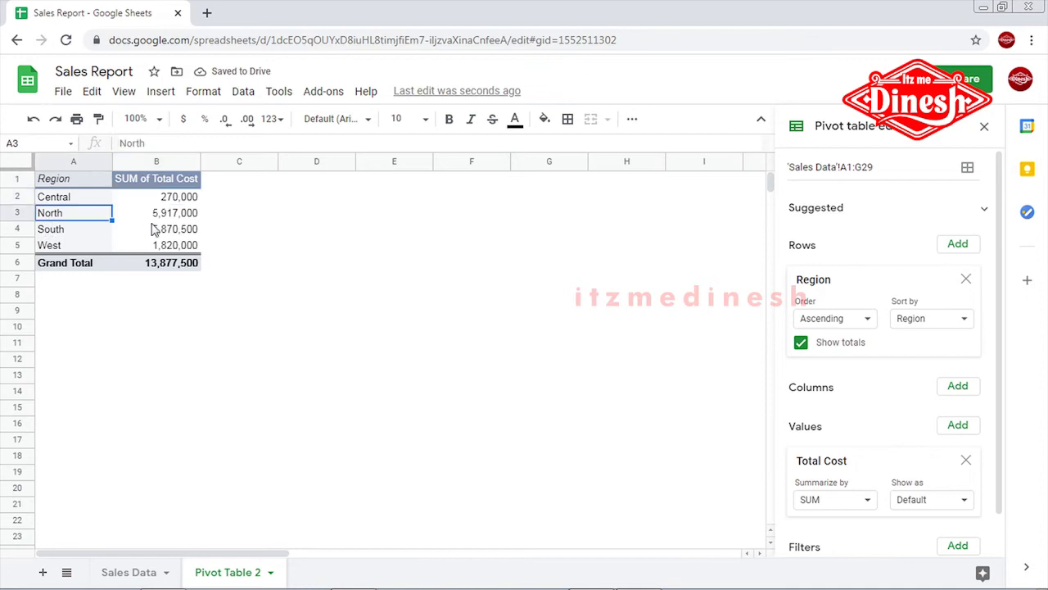
key("Tab")
key("Return")
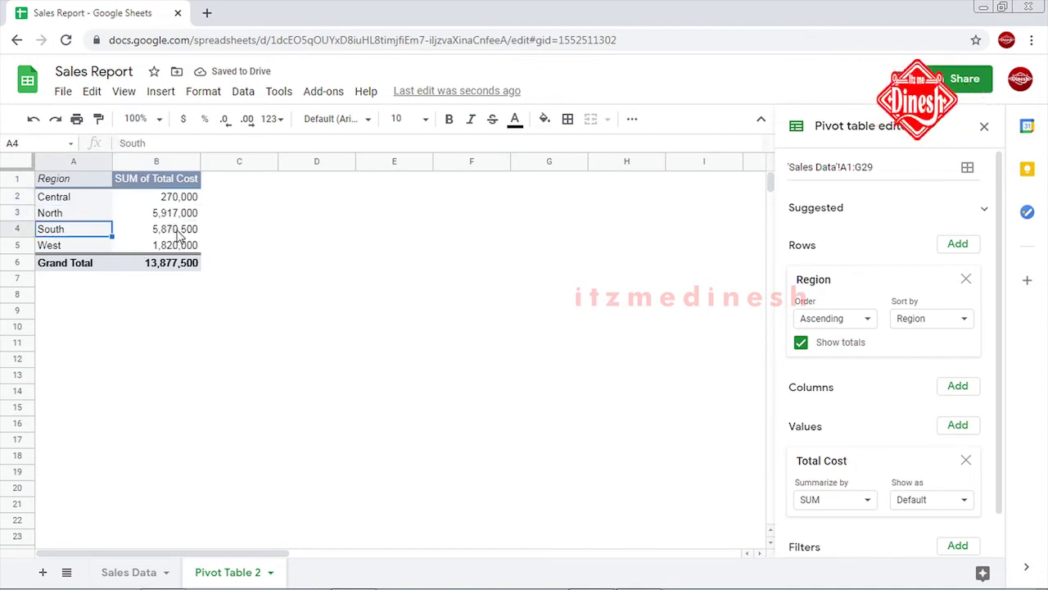
key("Tab")
left_click(82, 247)
left_click(176, 248)
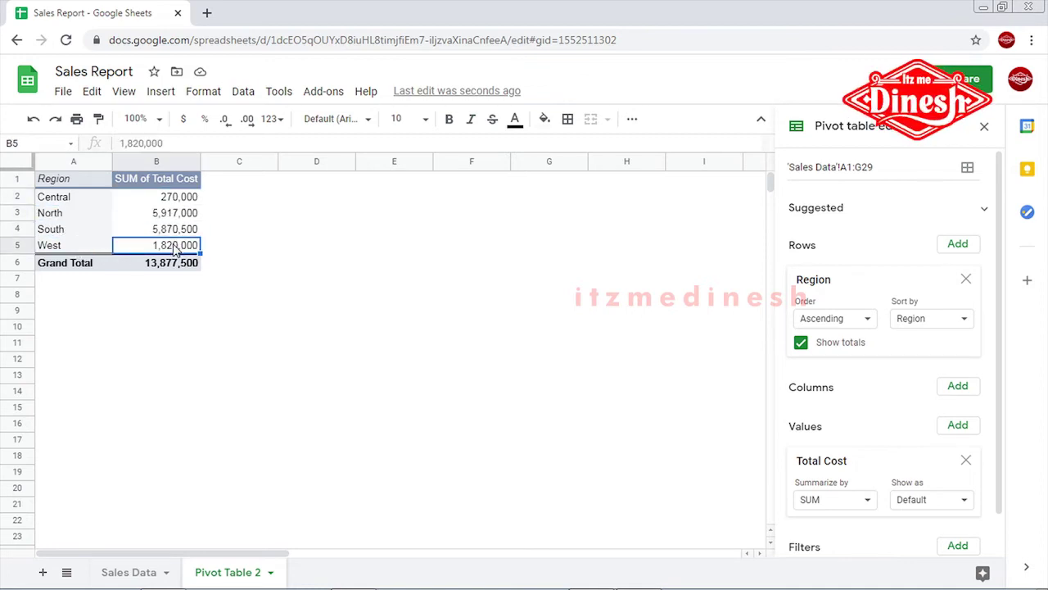
left_click(959, 246)
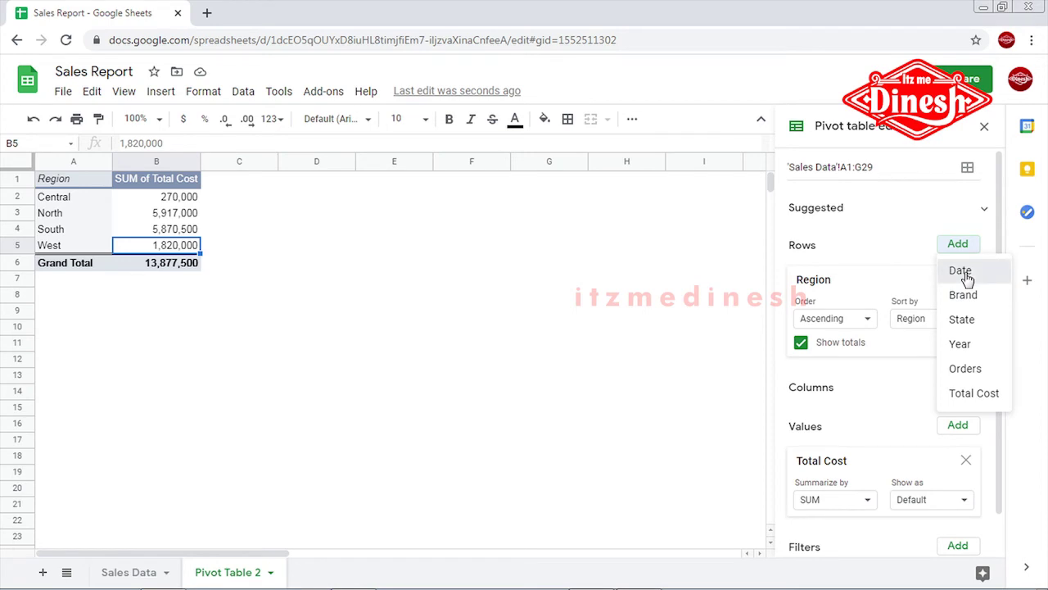
Step: Add Date as a row grouping, remove Region, and review the date totals from 4/10/2018 onward
left_click(966, 277)
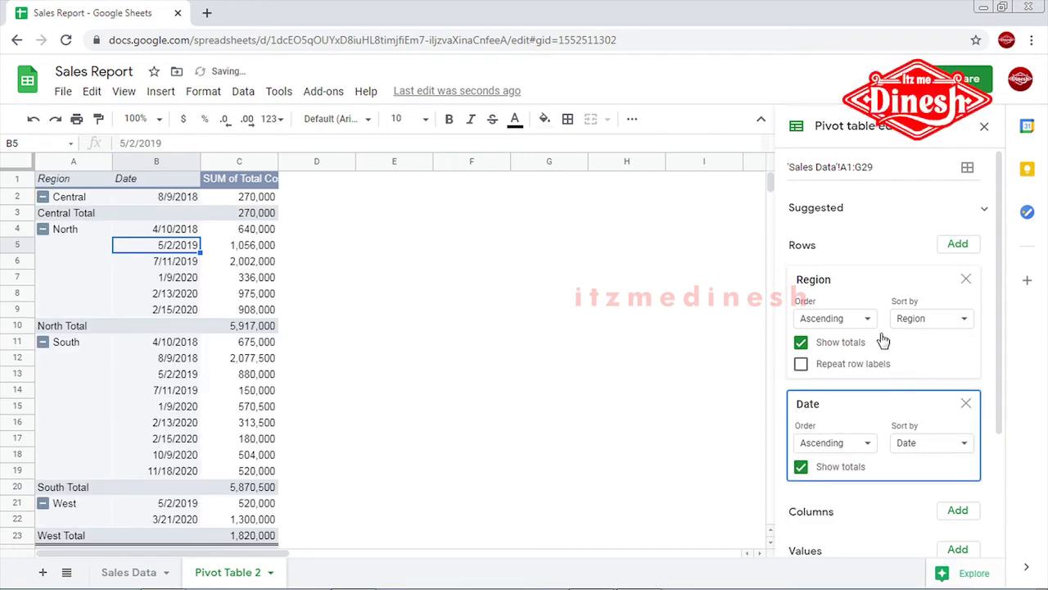
left_click(967, 280)
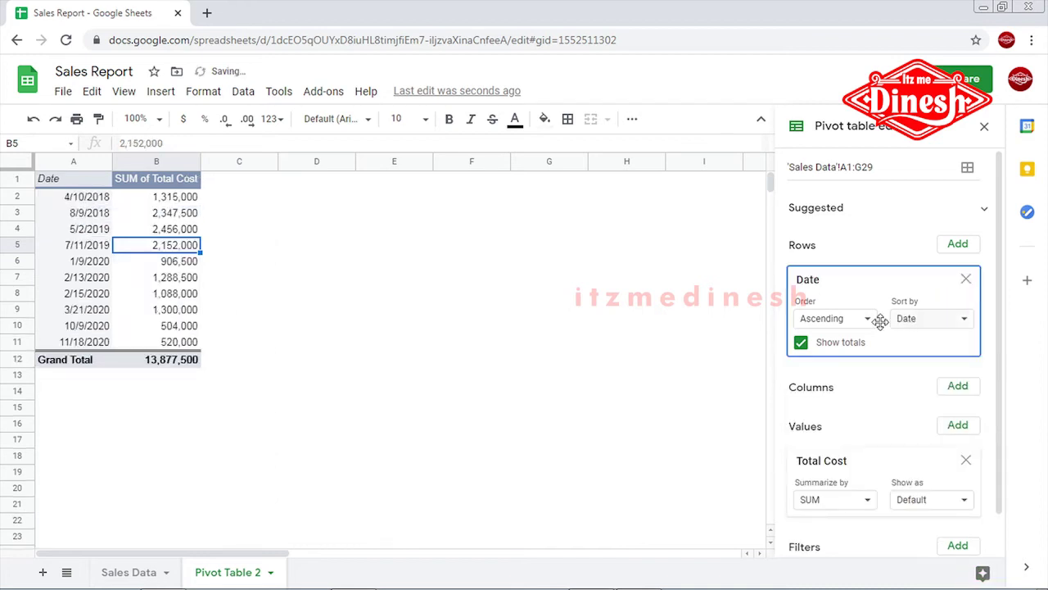
left_click(97, 200)
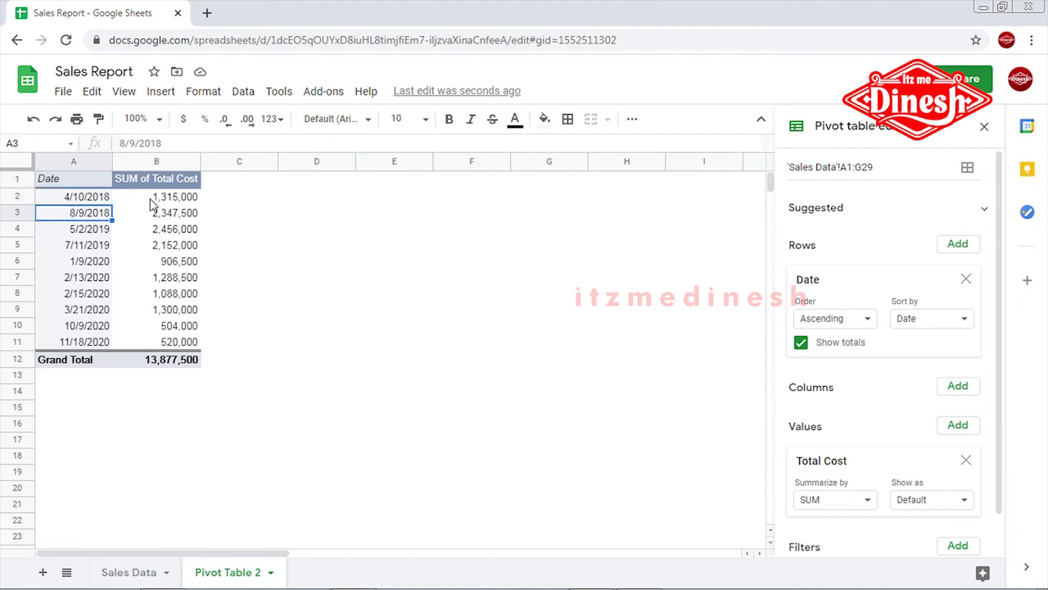
left_click_drag(154, 199, 156, 340)
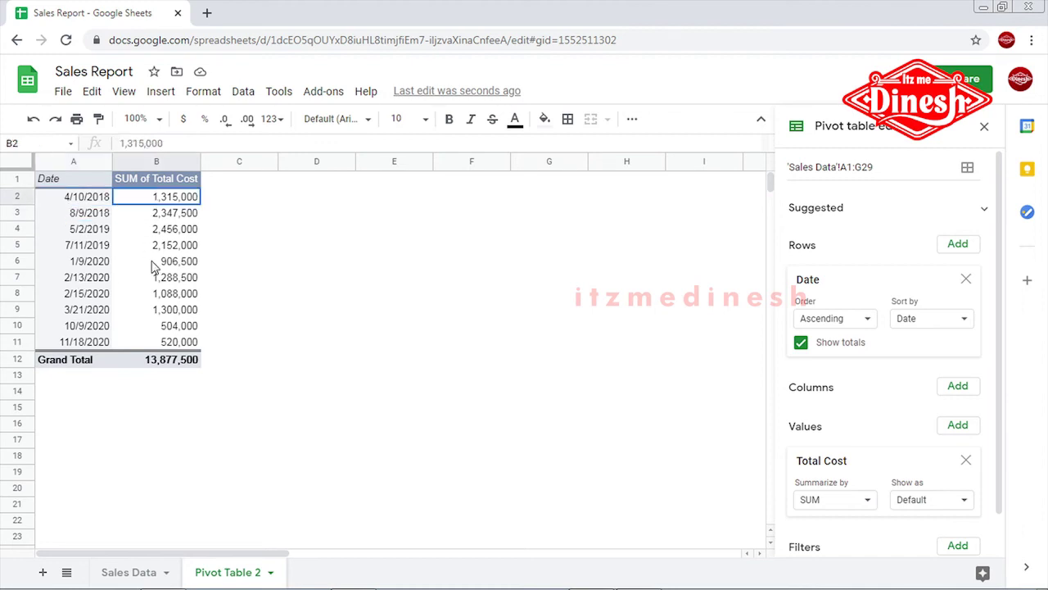
left_click(78, 262)
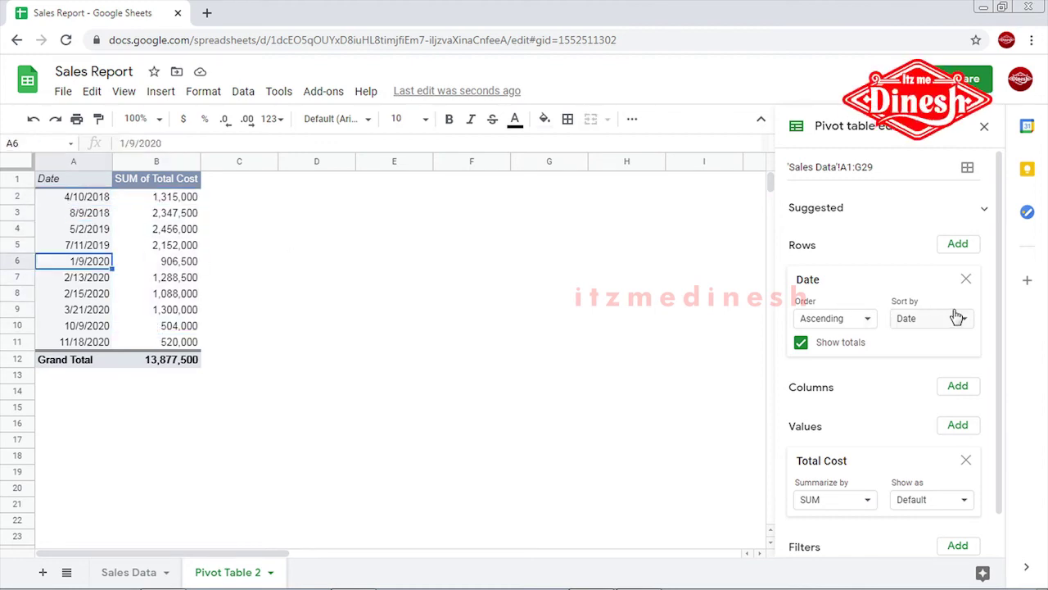
left_click(960, 246)
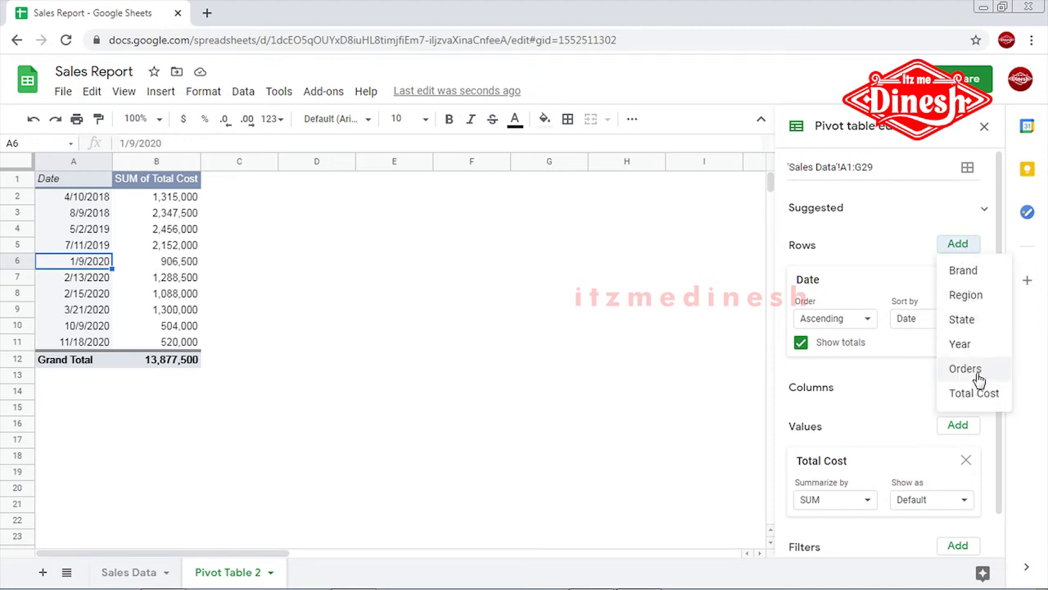
Step: Add Brand under Date and inspect the 4/10/2018 Acer and LG rows and its 1,315,000 total
left_click(963, 271)
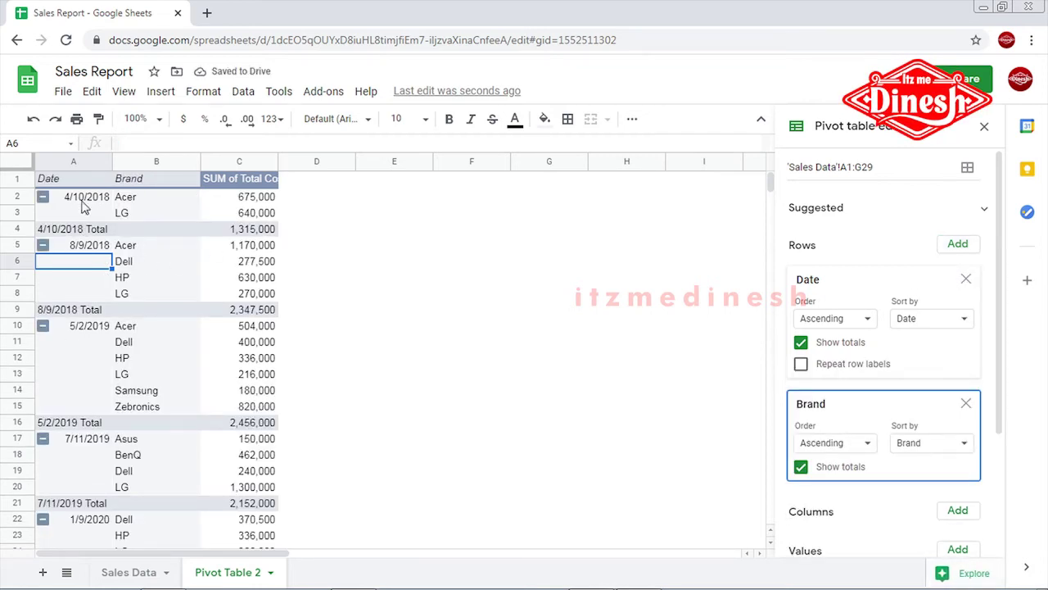
left_click(120, 200)
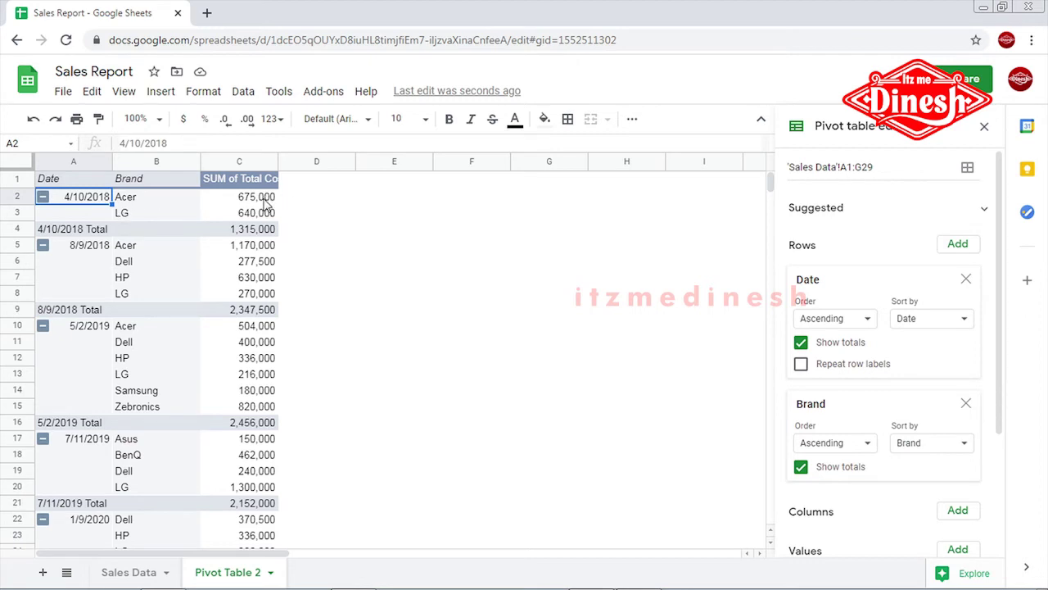
left_click_drag(267, 202, 263, 217)
left_click(253, 233)
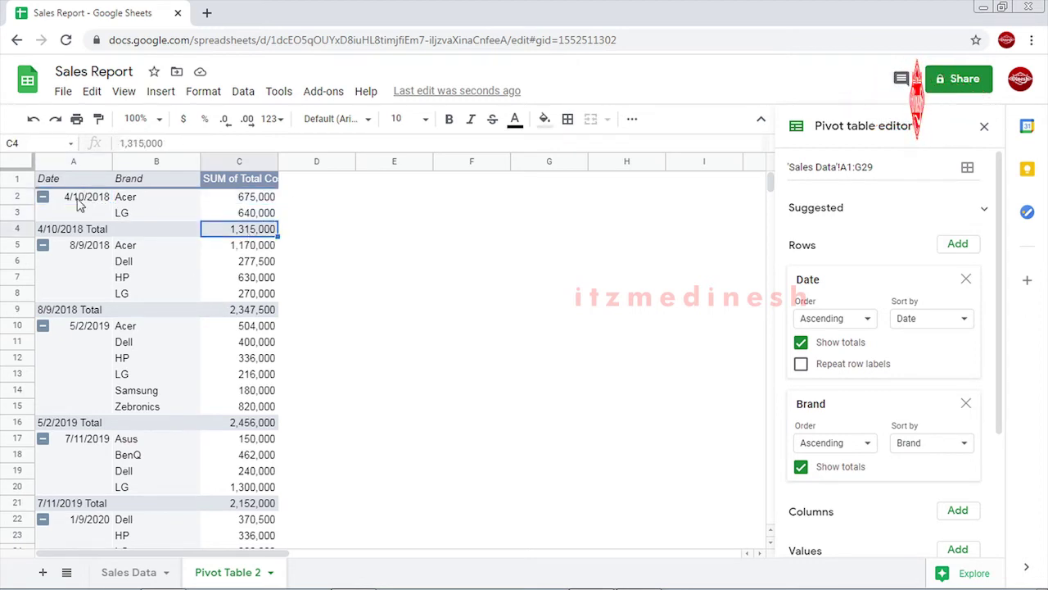
left_click(144, 214)
left_click(95, 232)
key("Right")
key("Right")
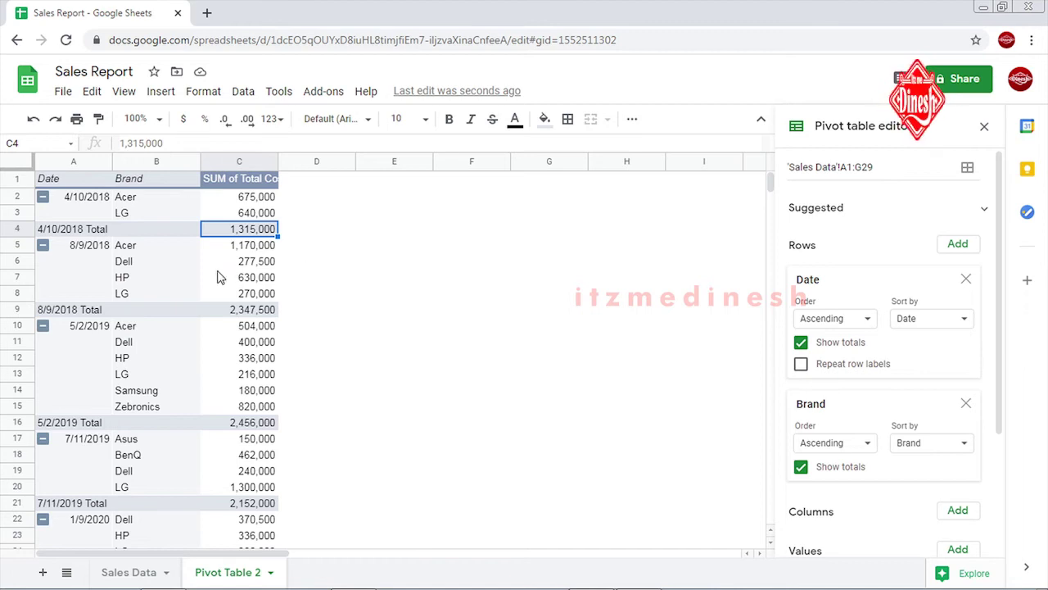
left_click(87, 156)
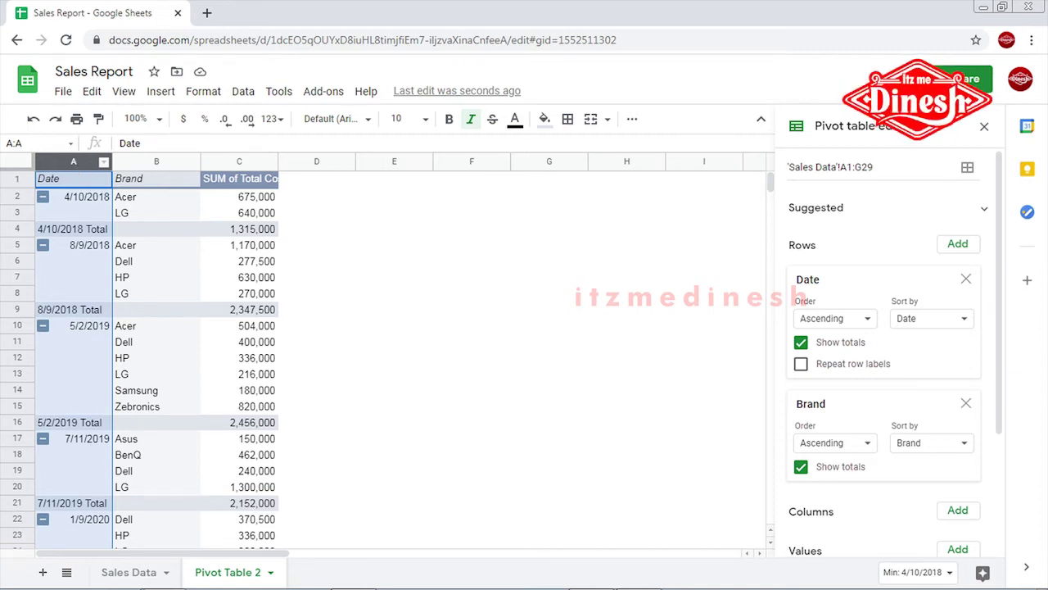
left_click(131, 573)
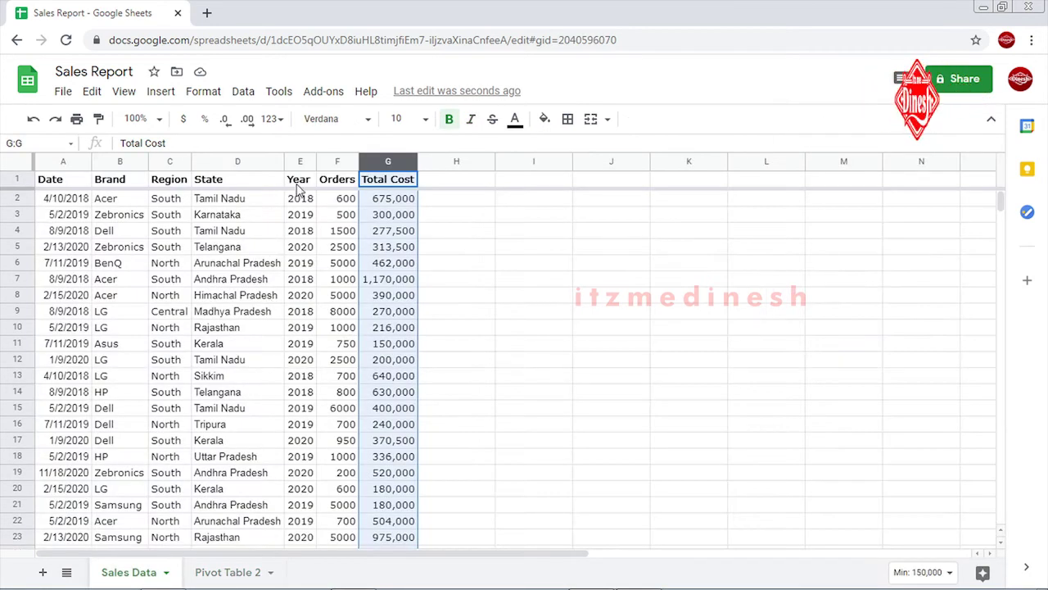
left_click(296, 160)
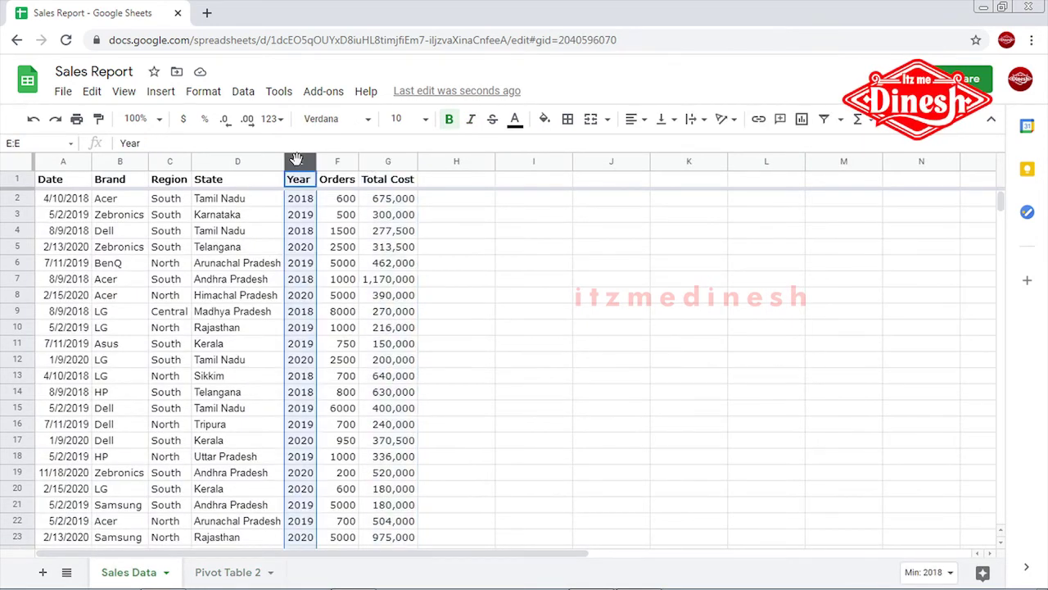
left_click(223, 575)
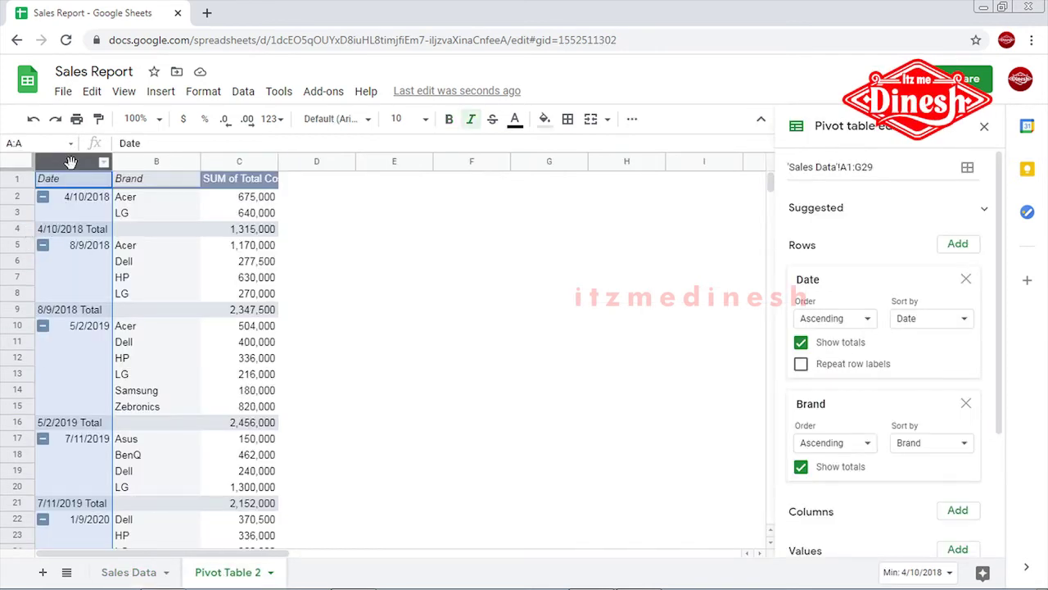
Step: Group the pivot table's dates by Year from the 4/10/2018 date cell
right_click(66, 201)
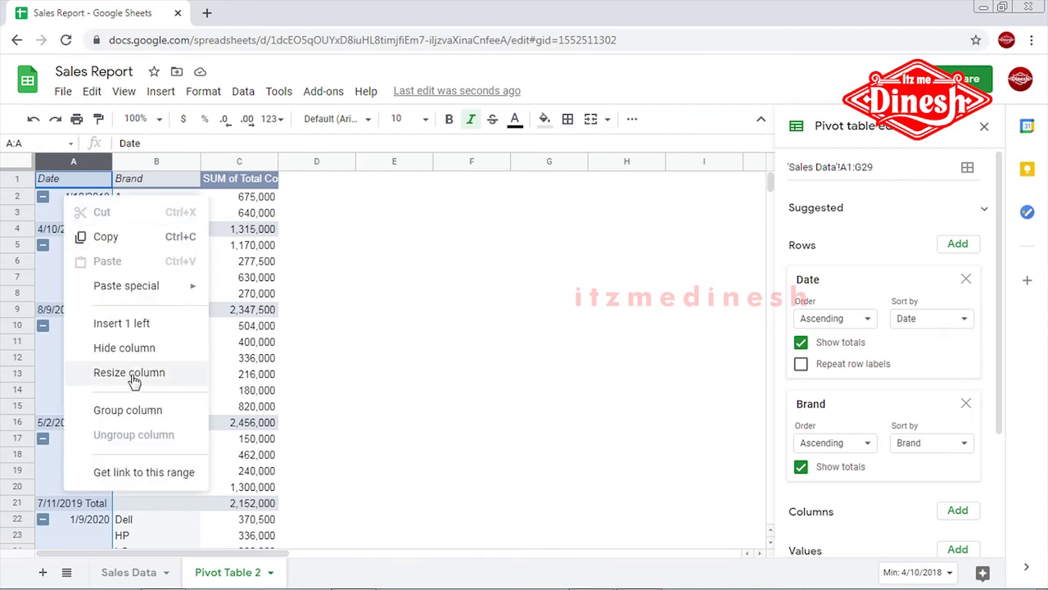
left_click(361, 293)
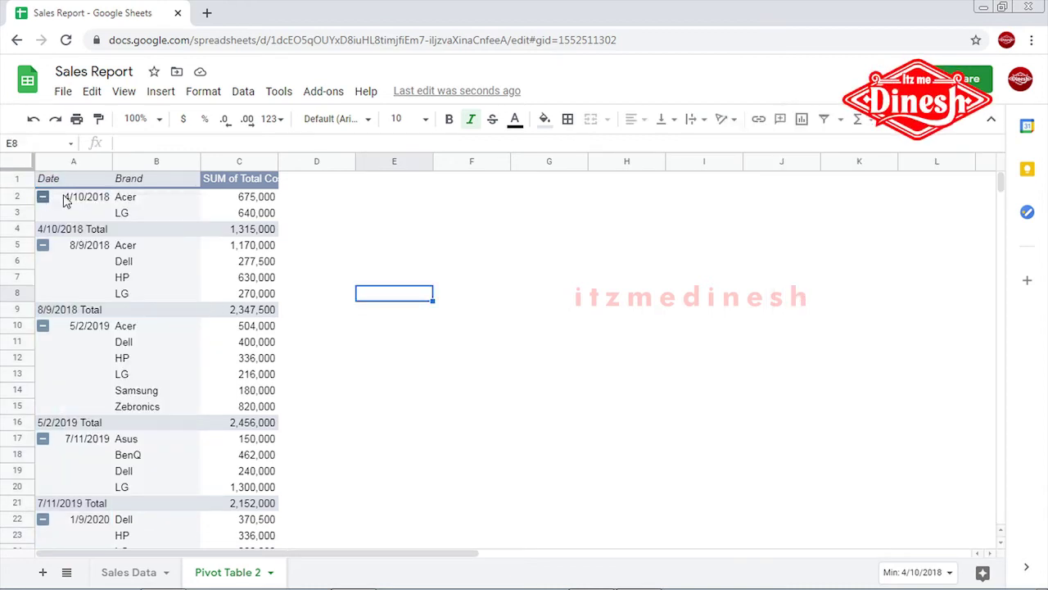
left_click(59, 203)
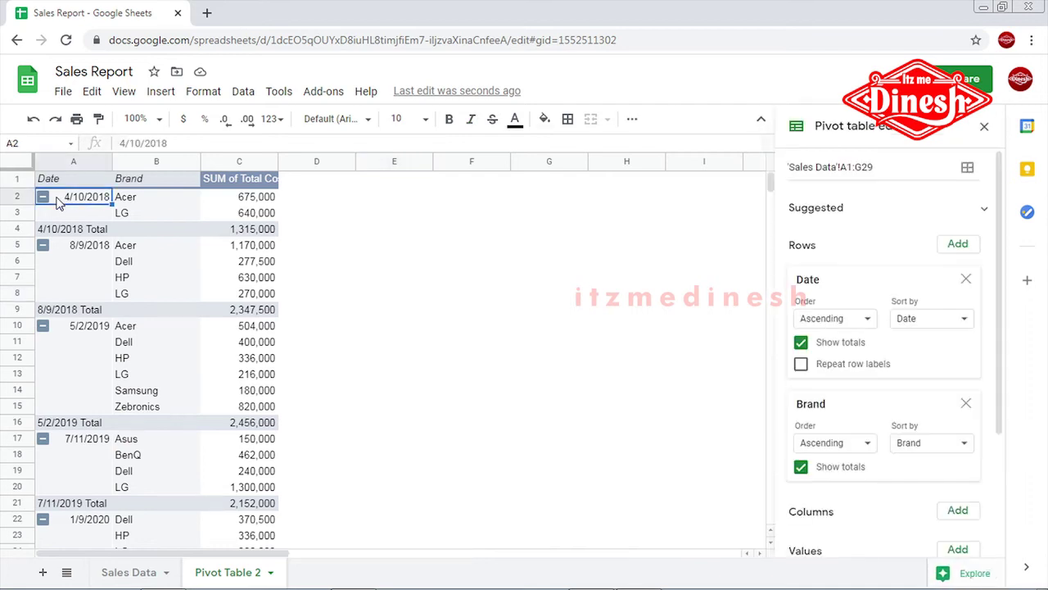
right_click(58, 203)
mouse_move(186, 368)
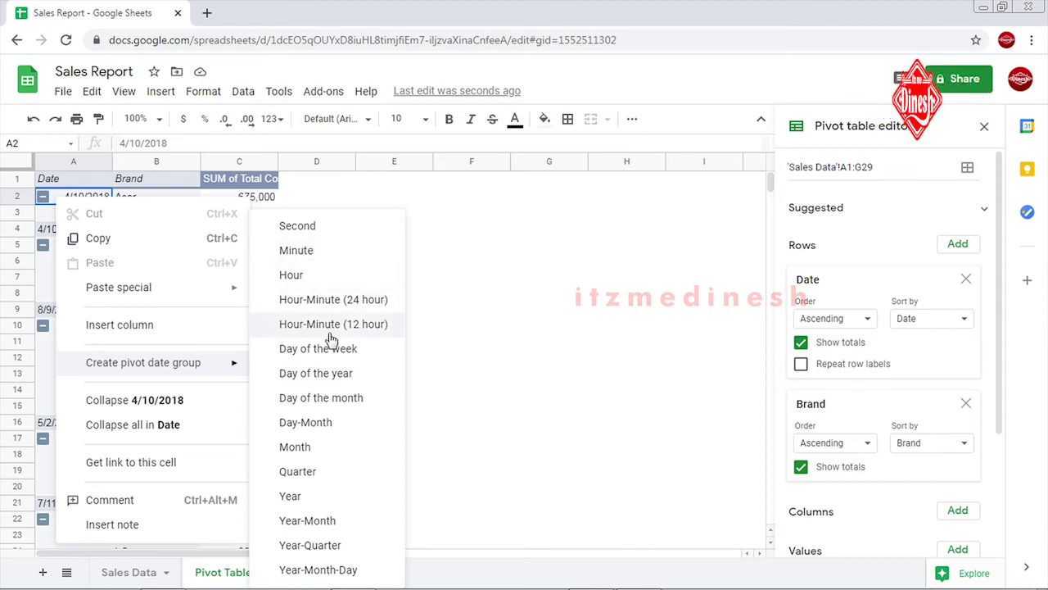
left_click(308, 496)
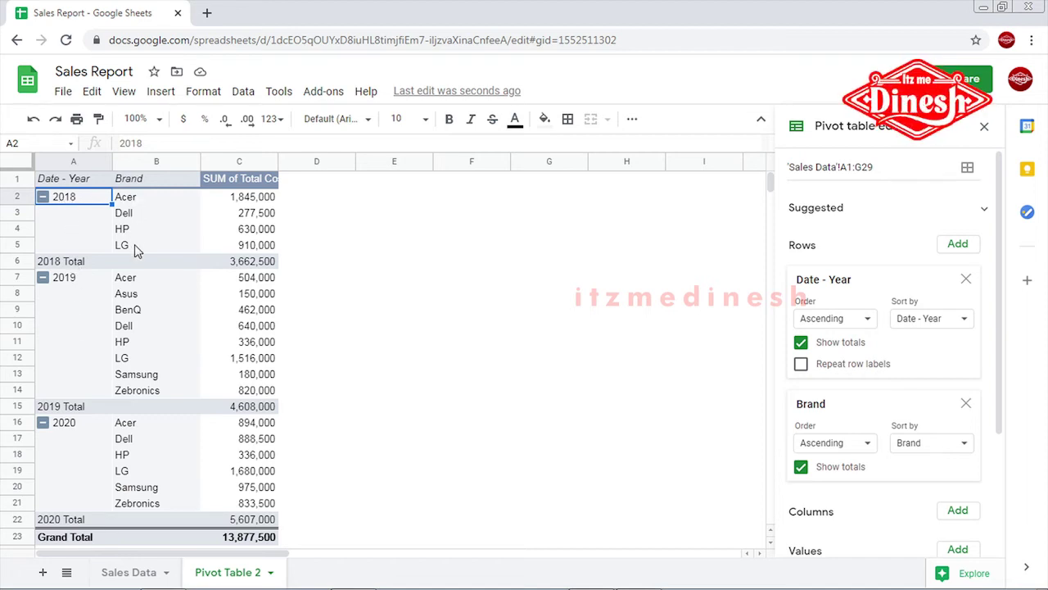
Step: Select the 2018 brand names and their totals in C2:C5, then scroll down
left_click_drag(134, 244, 135, 199)
left_click(242, 199)
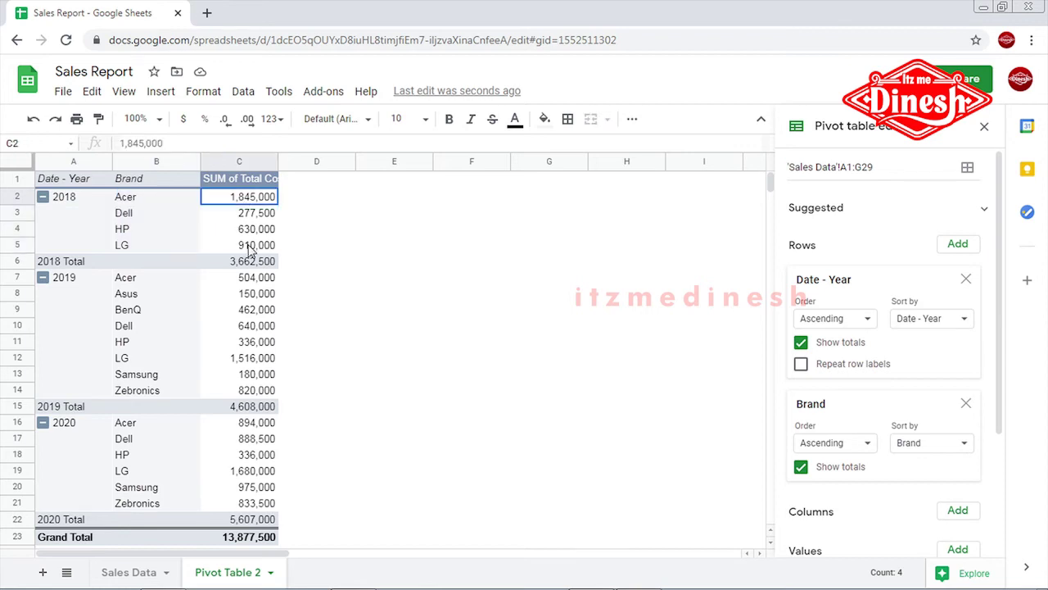
left_click_drag(251, 252, 252, 254)
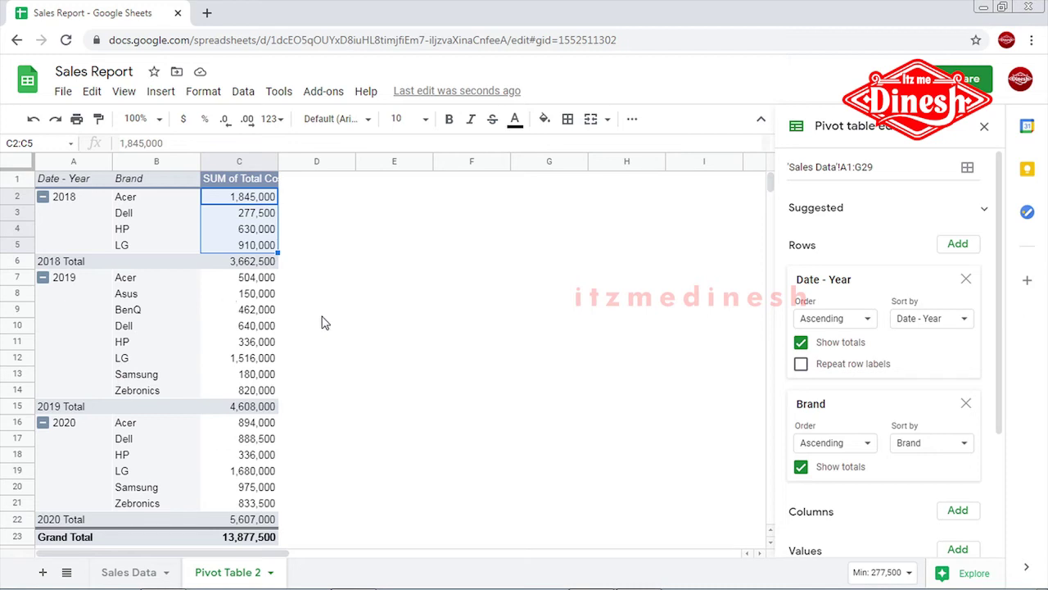
scroll(923, 405, "down", 2)
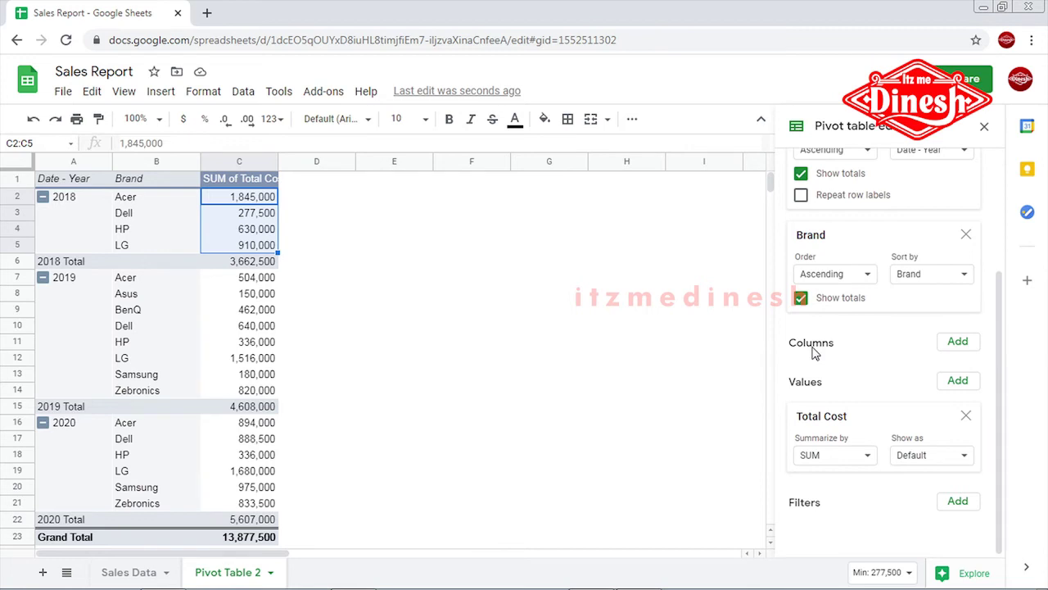
left_click(956, 343)
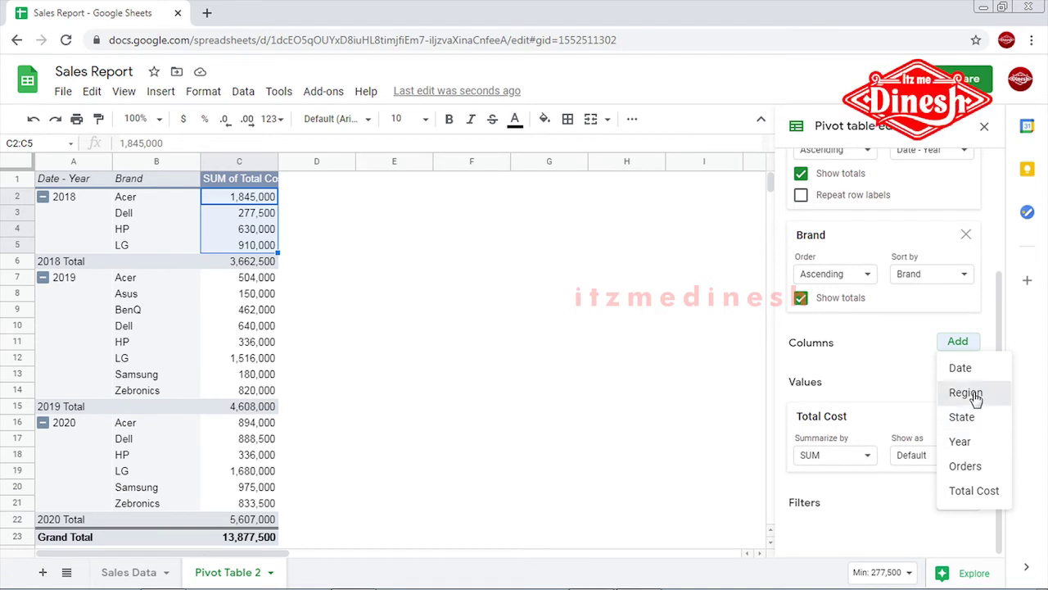
key("Return")
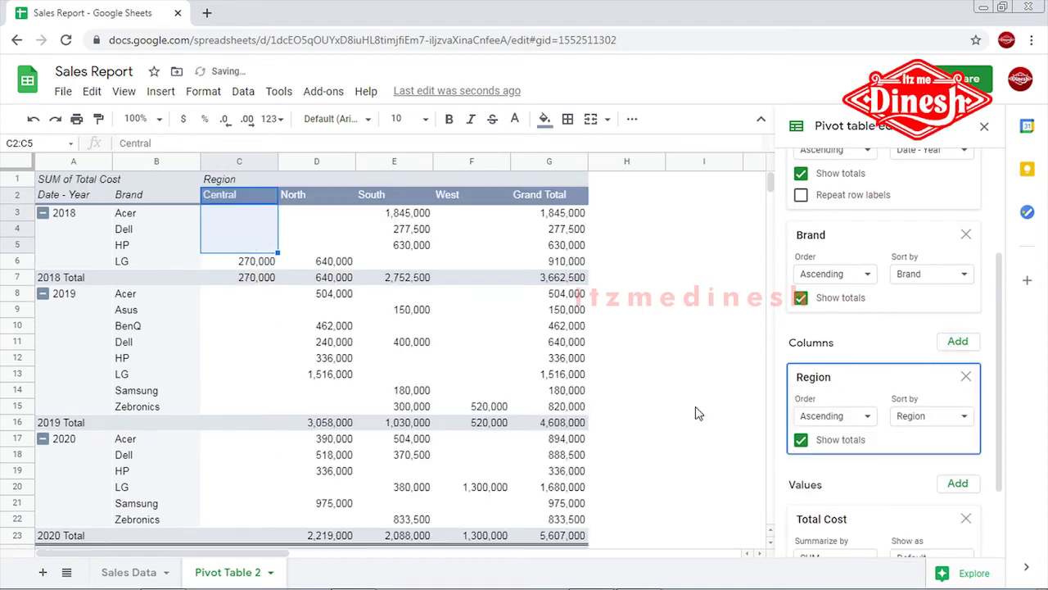
left_click(190, 282)
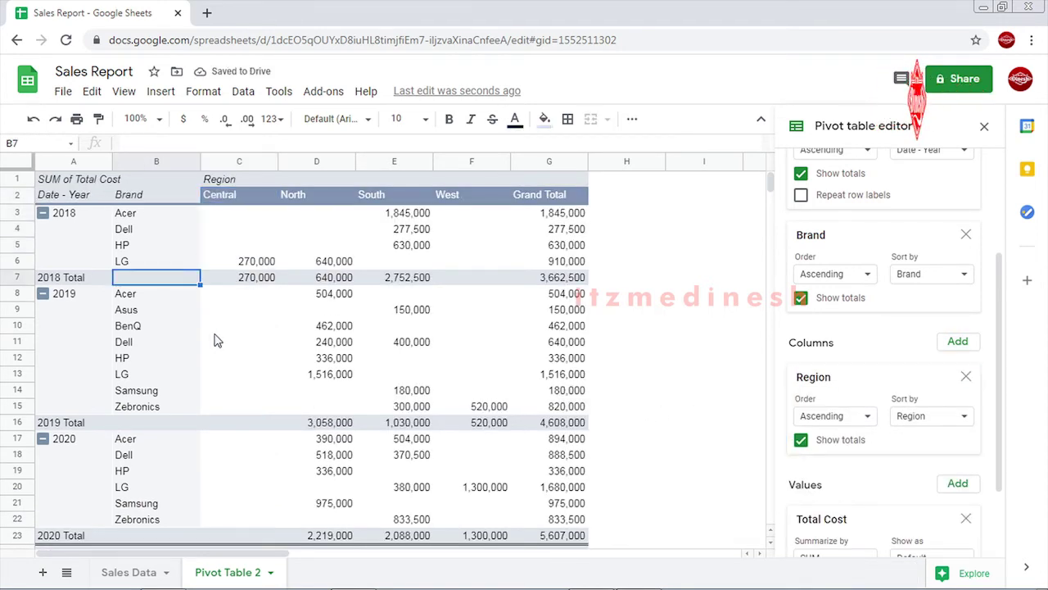
left_click(225, 200)
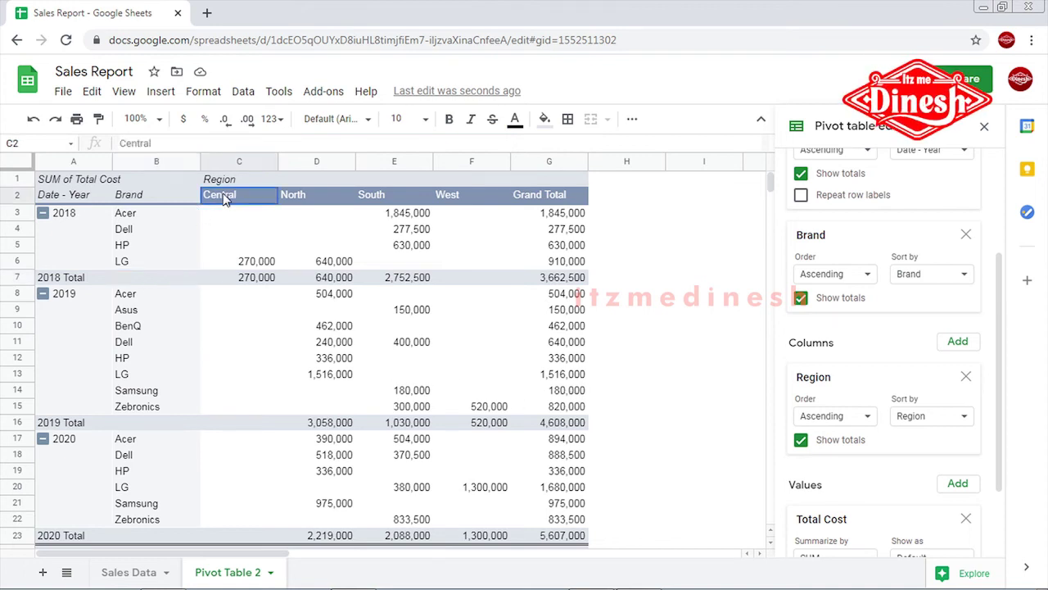
left_click(310, 199)
left_click(373, 199)
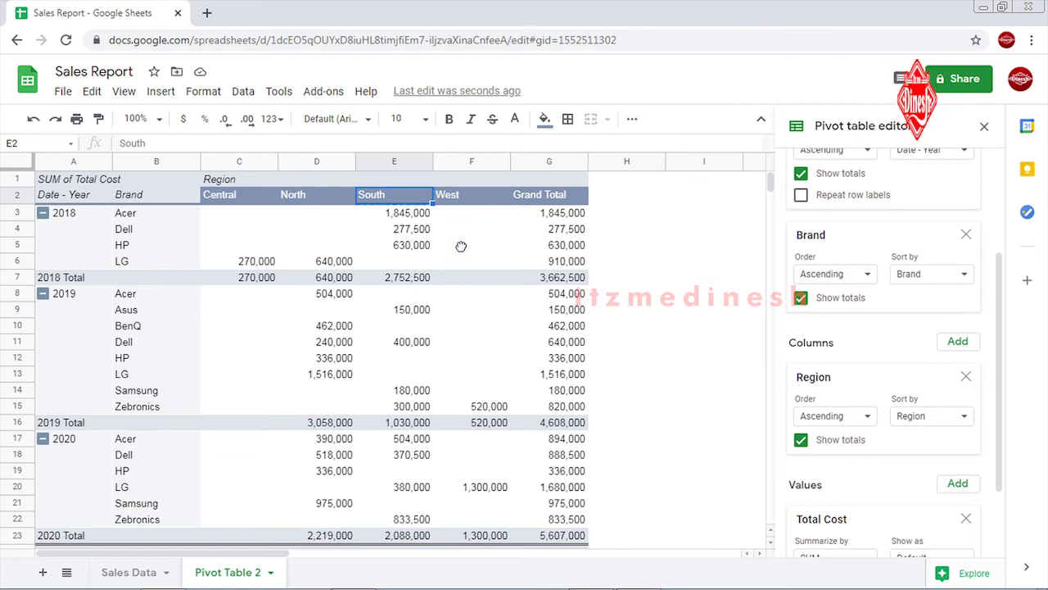
key("Right")
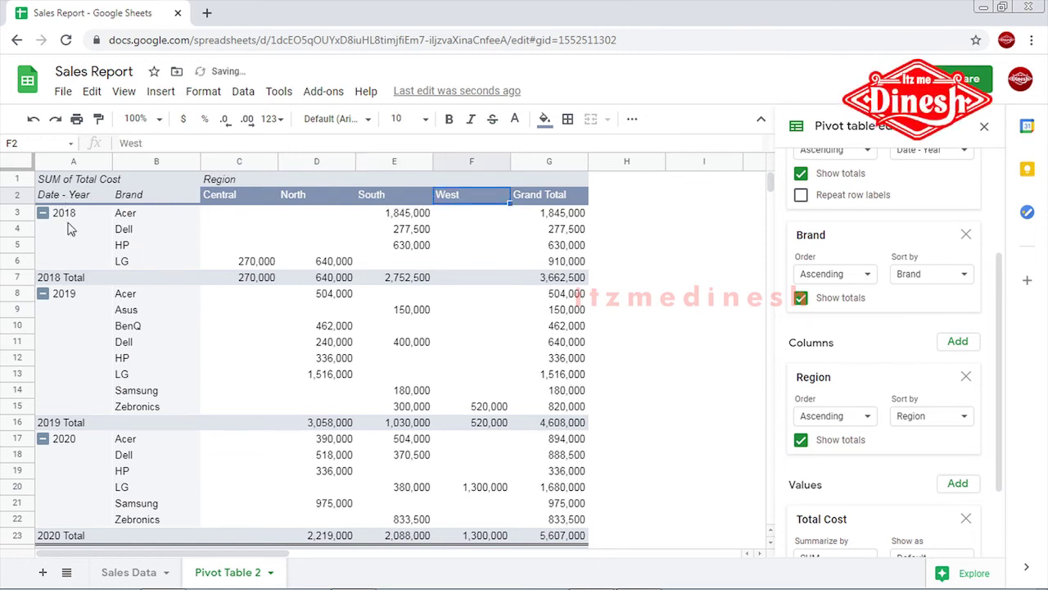
left_click(65, 217)
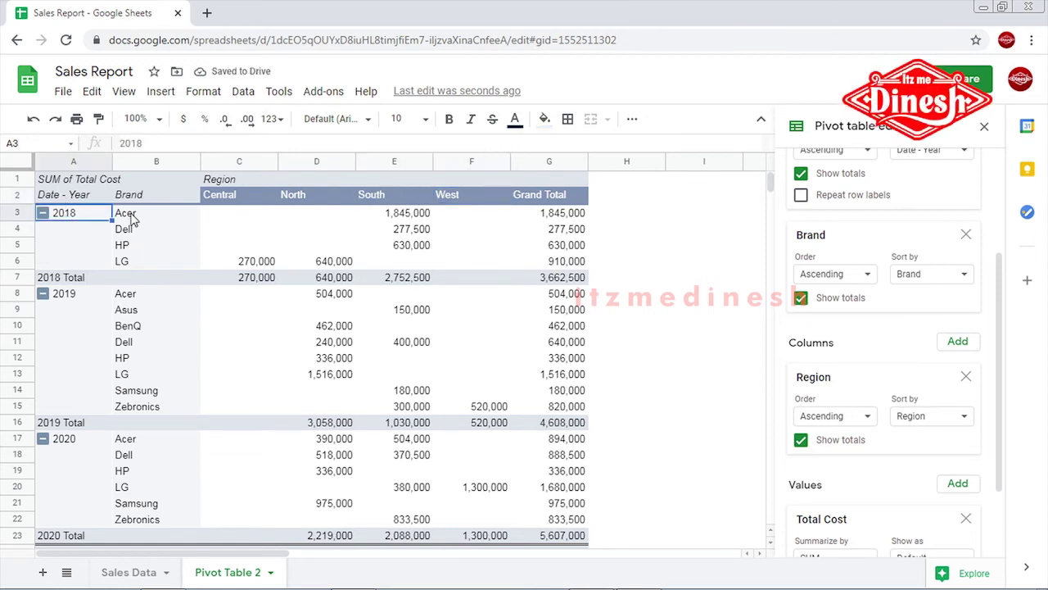
left_click_drag(131, 217, 127, 260)
left_click(217, 198)
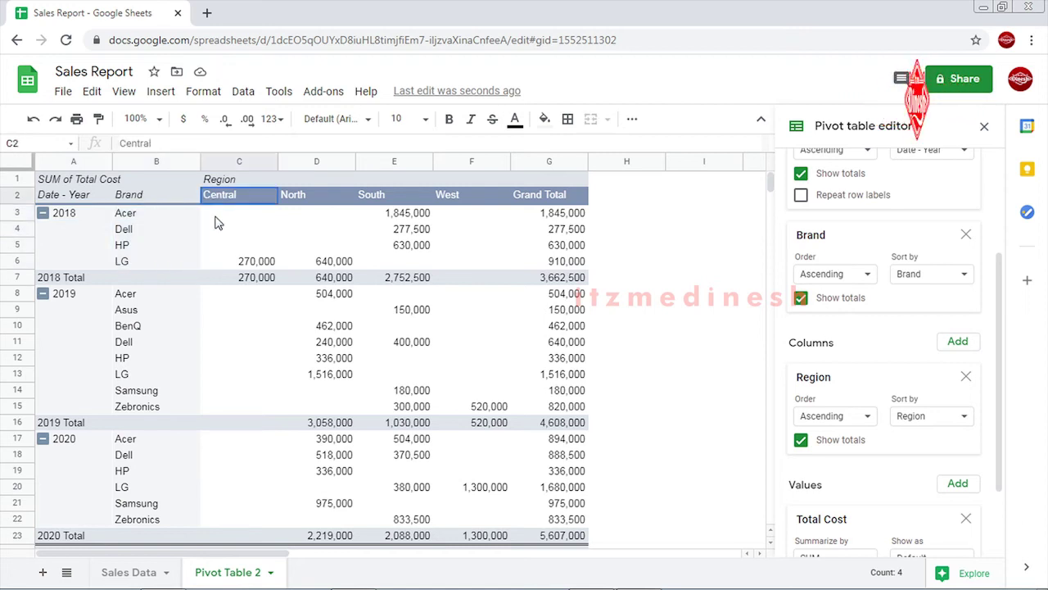
left_click_drag(218, 214, 218, 260)
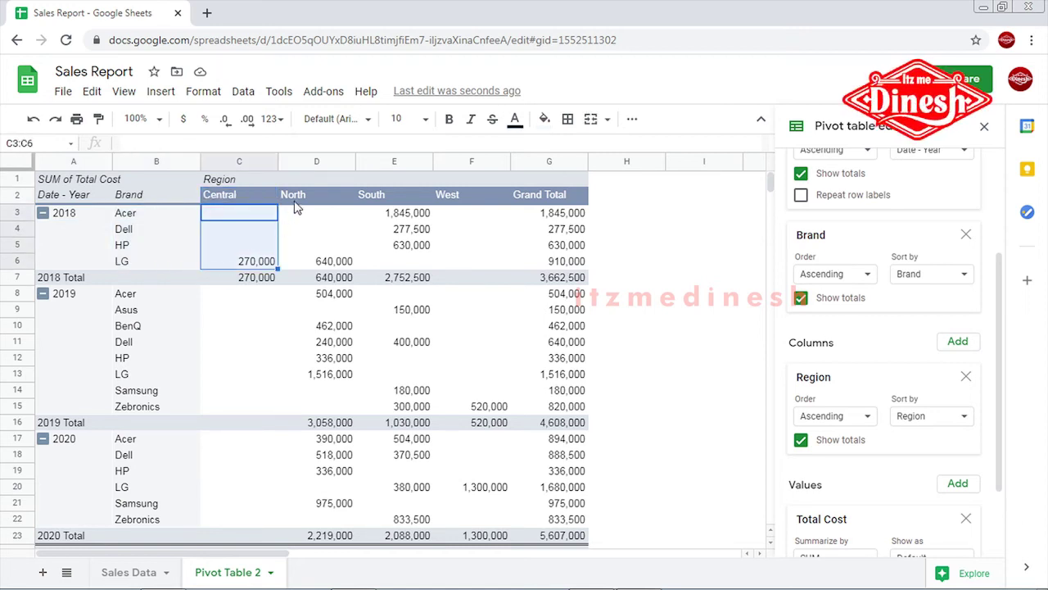
left_click_drag(316, 214, 344, 260)
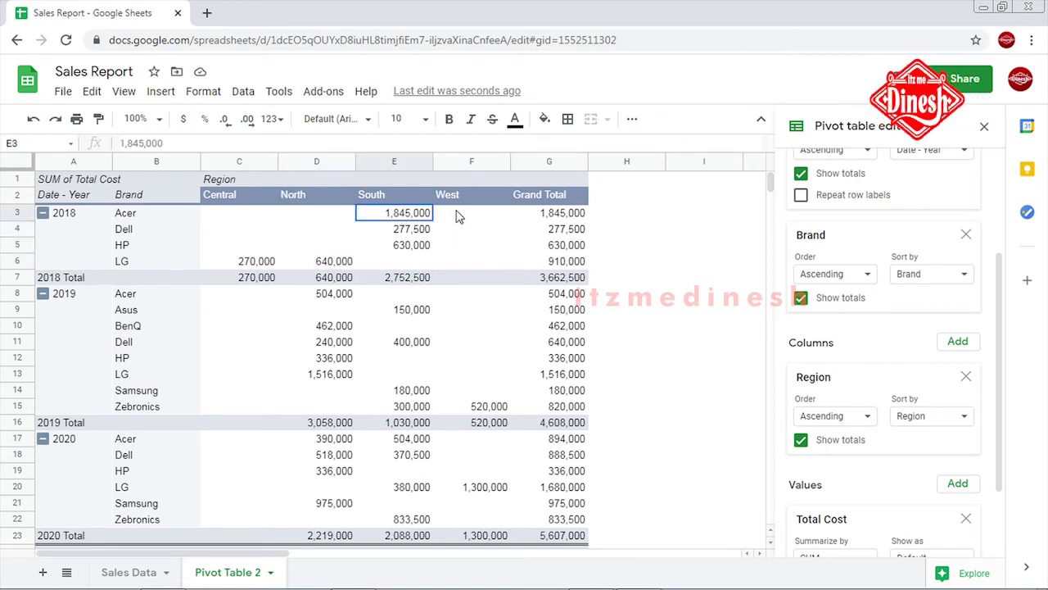
left_click_drag(409, 213, 410, 246)
left_click_drag(470, 213, 471, 260)
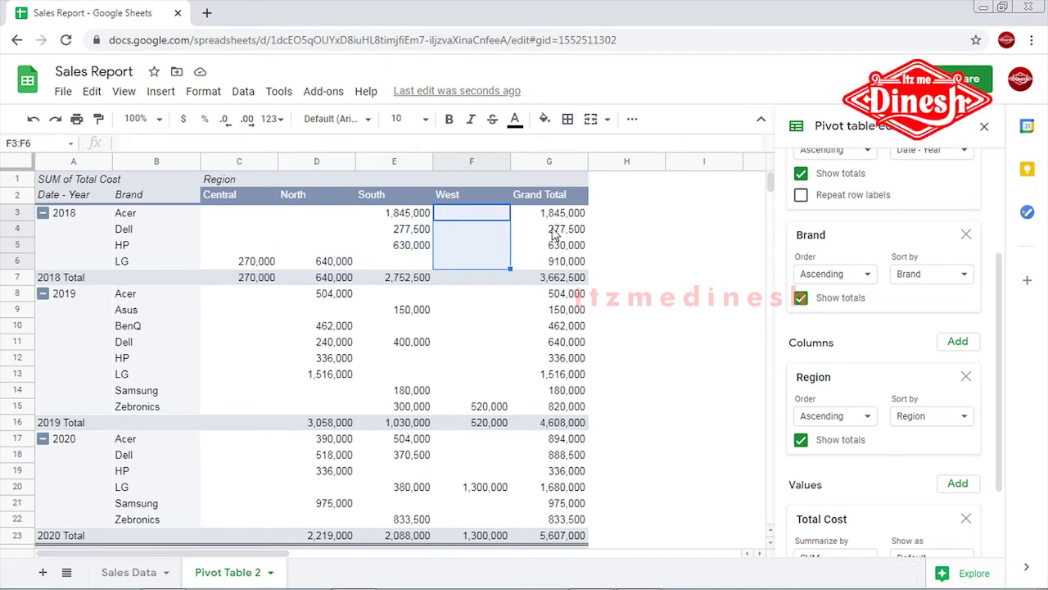
left_click(552, 214)
left_click_drag(552, 215, 552, 264)
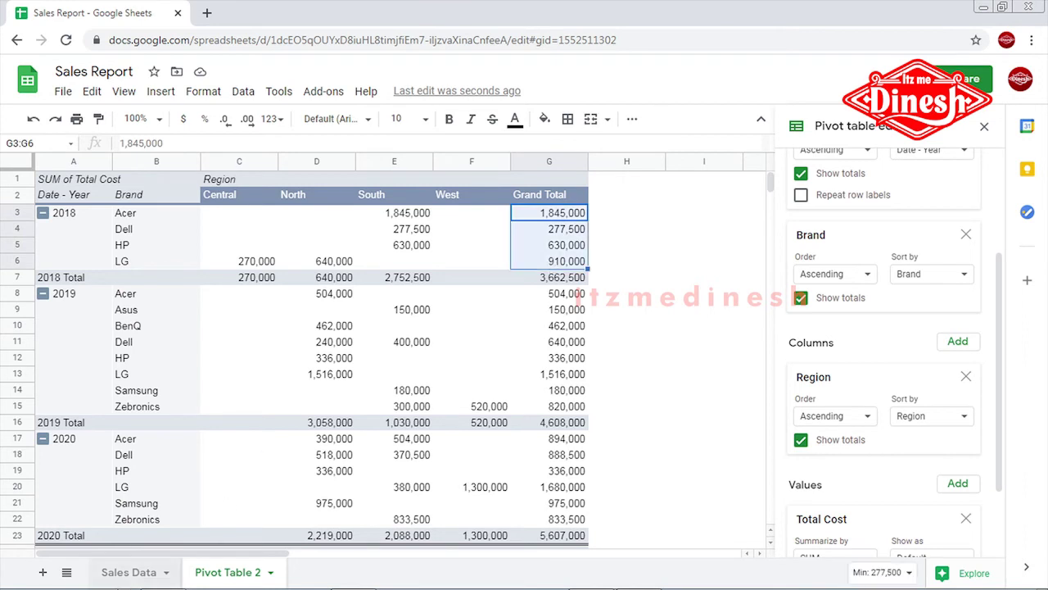
left_click(137, 561)
left_click(122, 570)
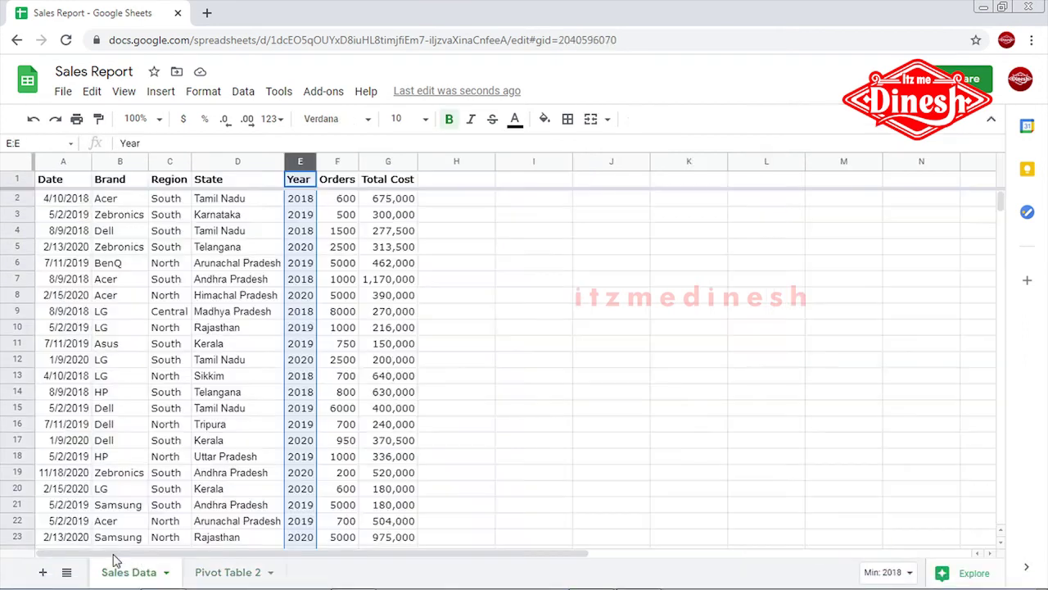
left_click(59, 209)
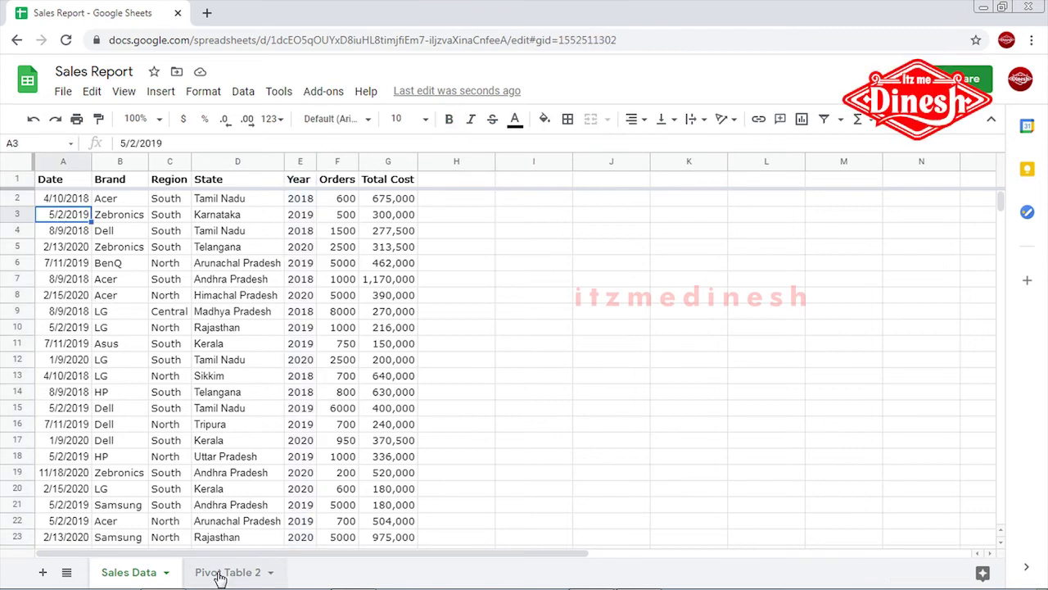
left_click(220, 573)
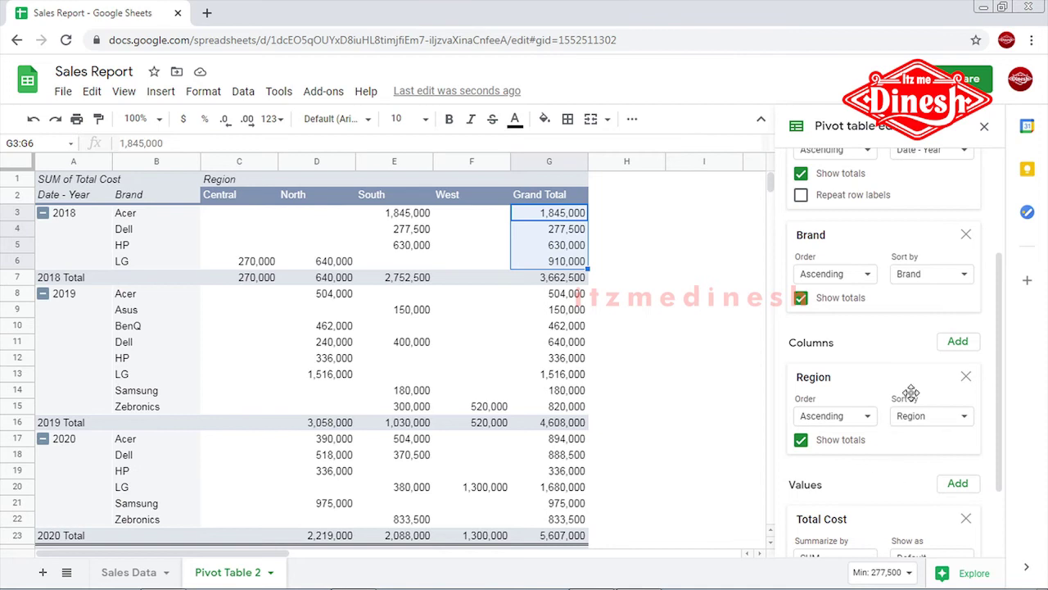
Step: Remove Region from the pivot columns, leaving one SUM of Total Cost column
left_click(966, 378)
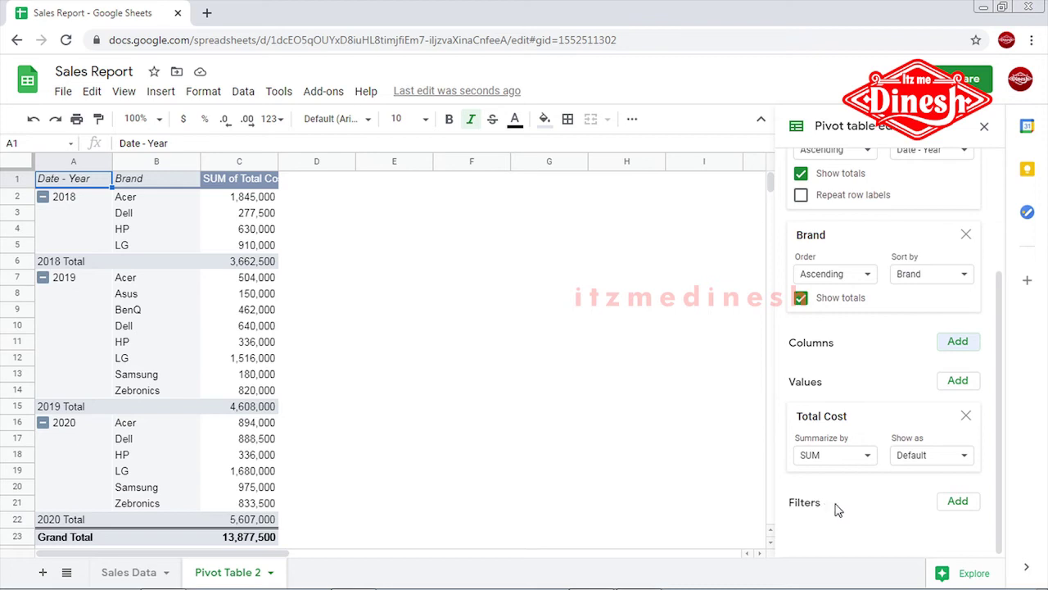
left_click(966, 505)
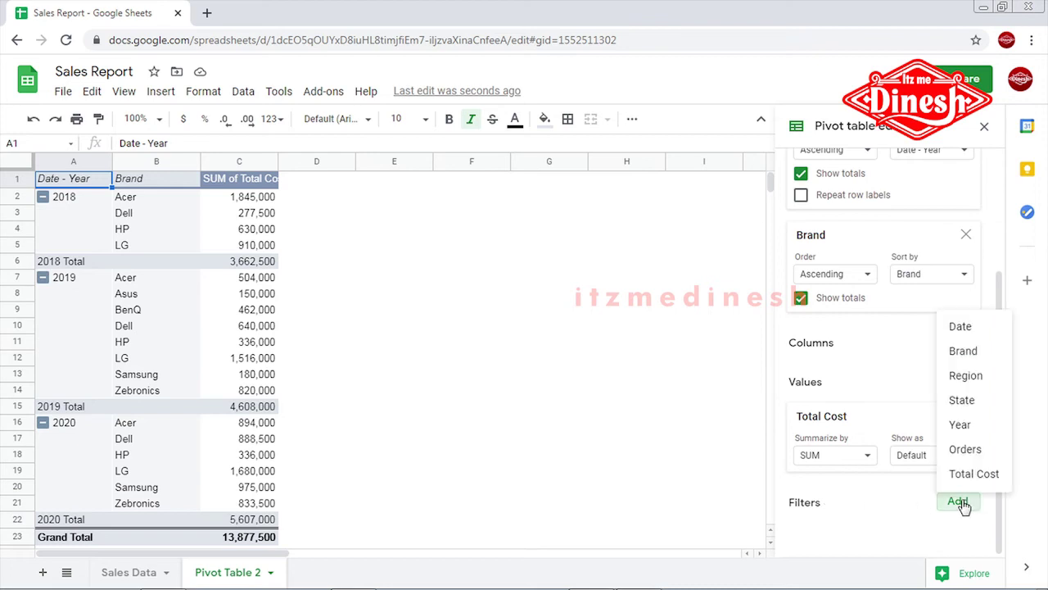
Step: Add a Year filter that excludes 2018 and 2019, showing only 2020
left_click(973, 429)
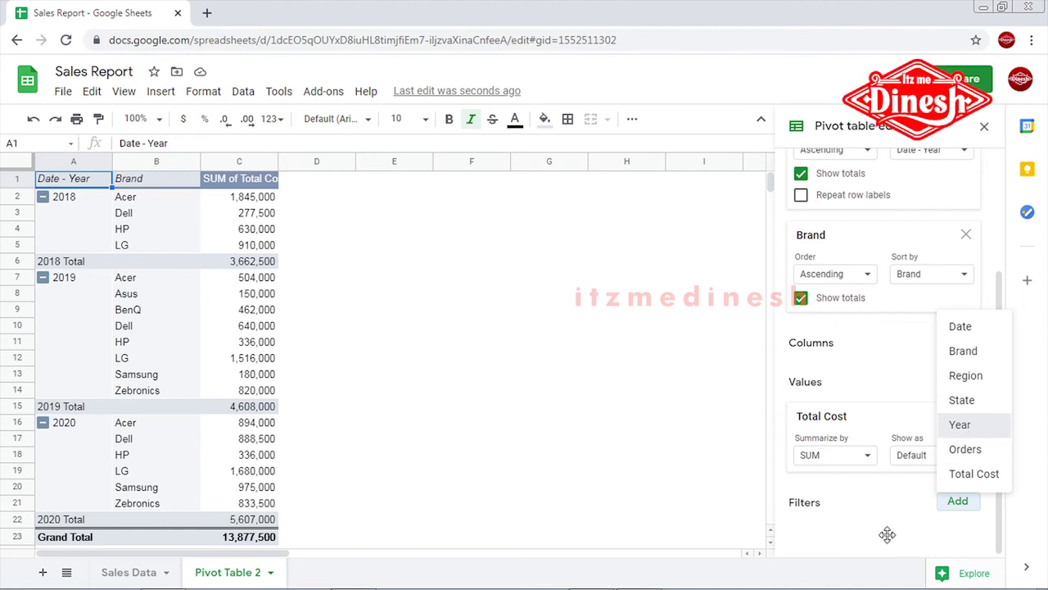
left_click(862, 553)
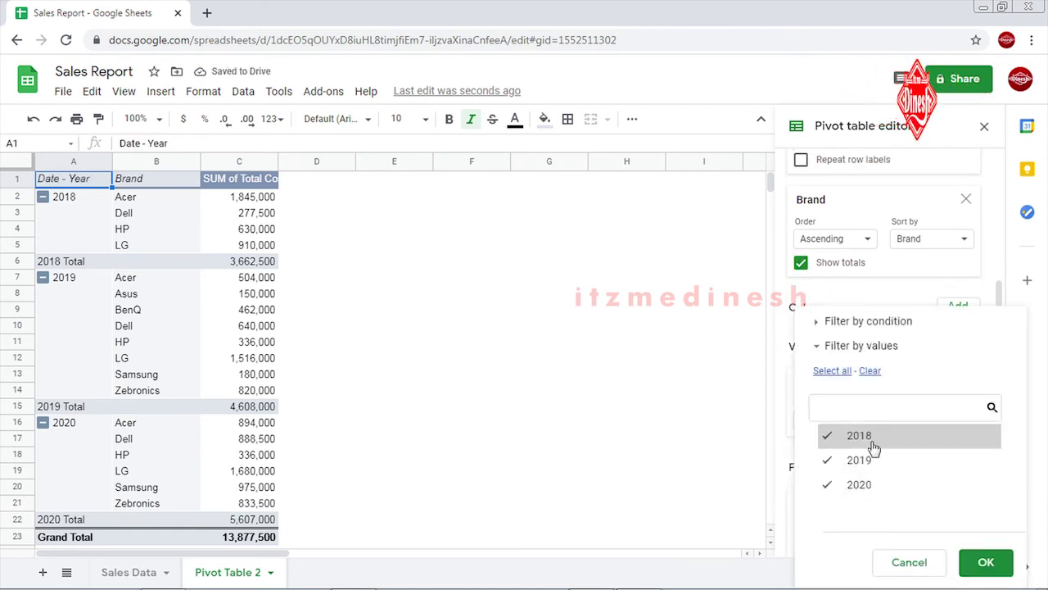
left_click(873, 440)
left_click(875, 461)
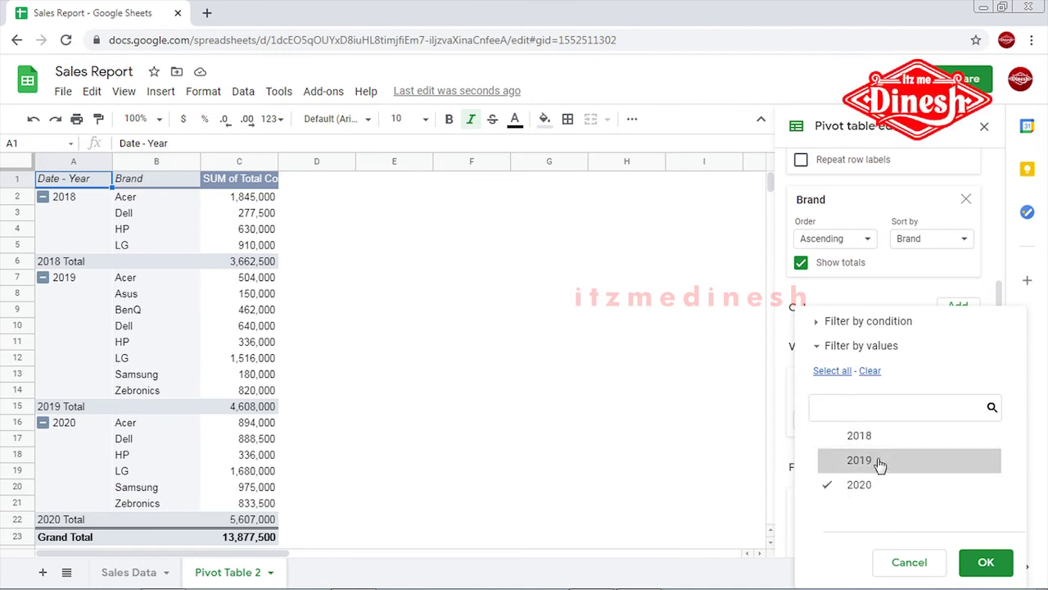
left_click(982, 562)
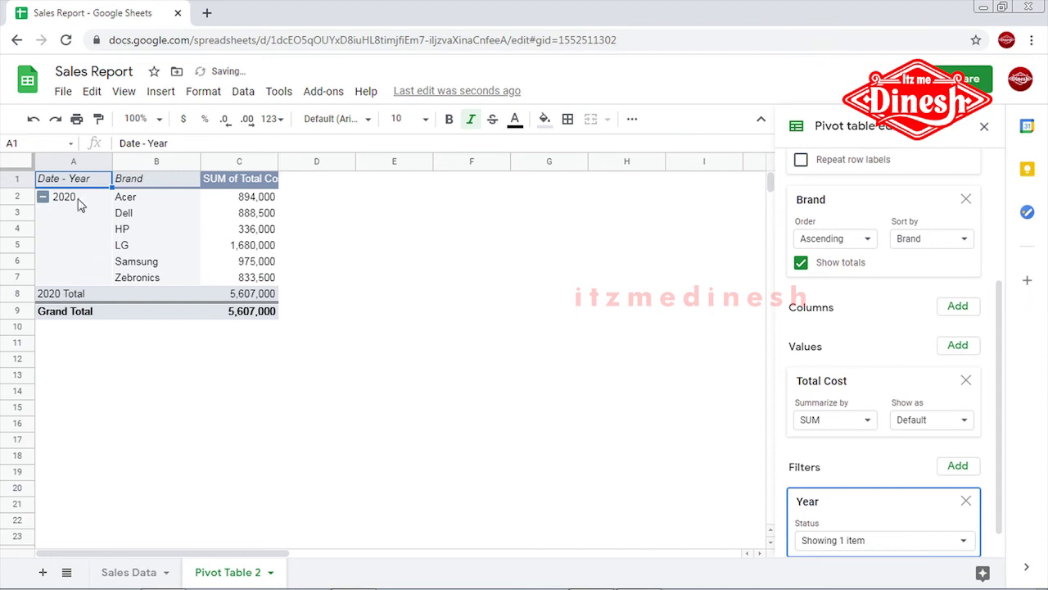
Step: Set the Year filter back to include all three years, 2018–2020
left_click(874, 542)
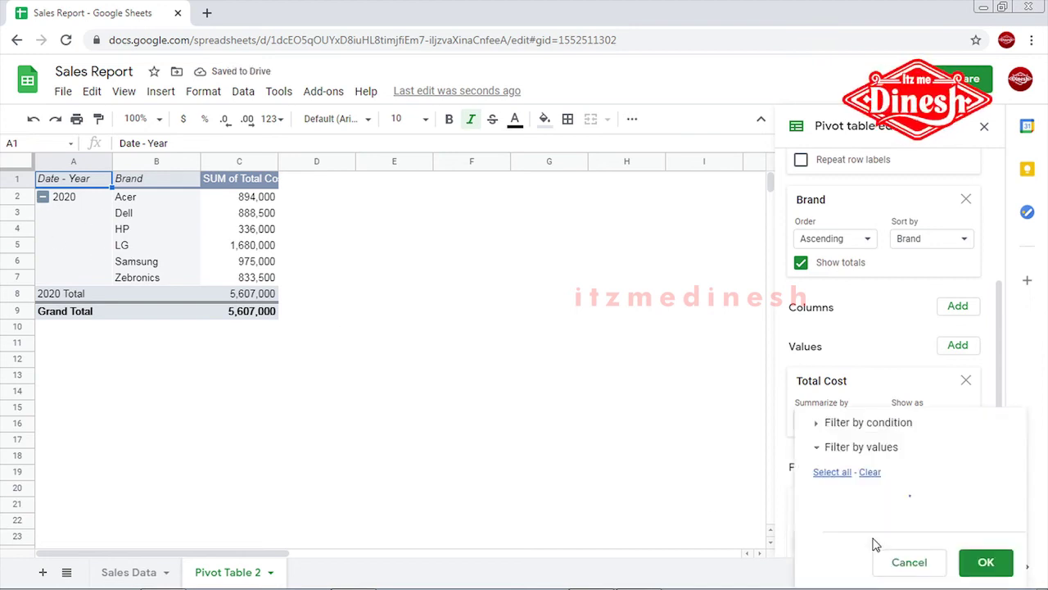
left_click(858, 436)
left_click(864, 461)
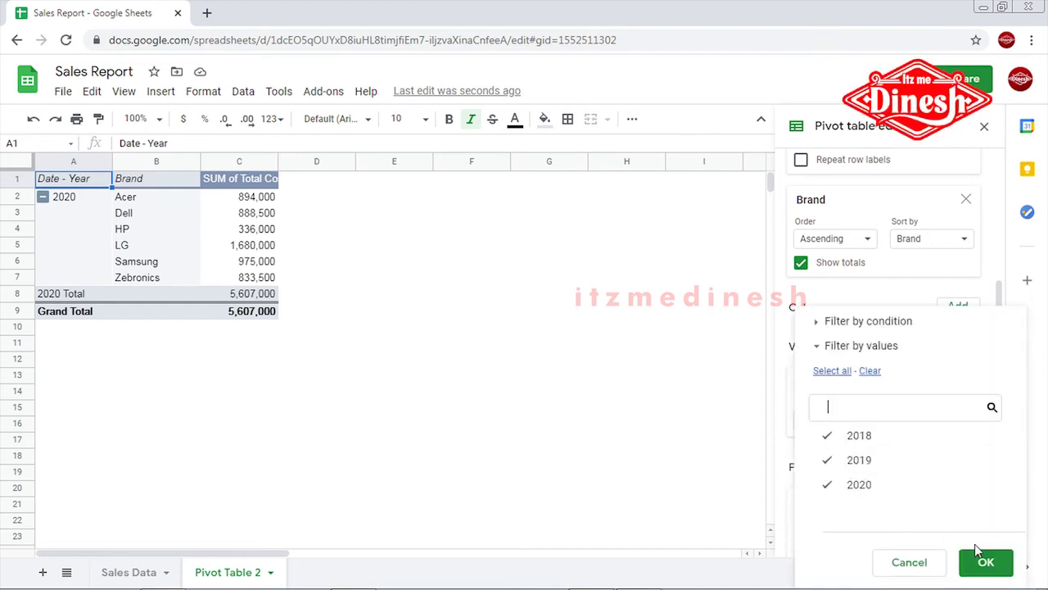
left_click(990, 562)
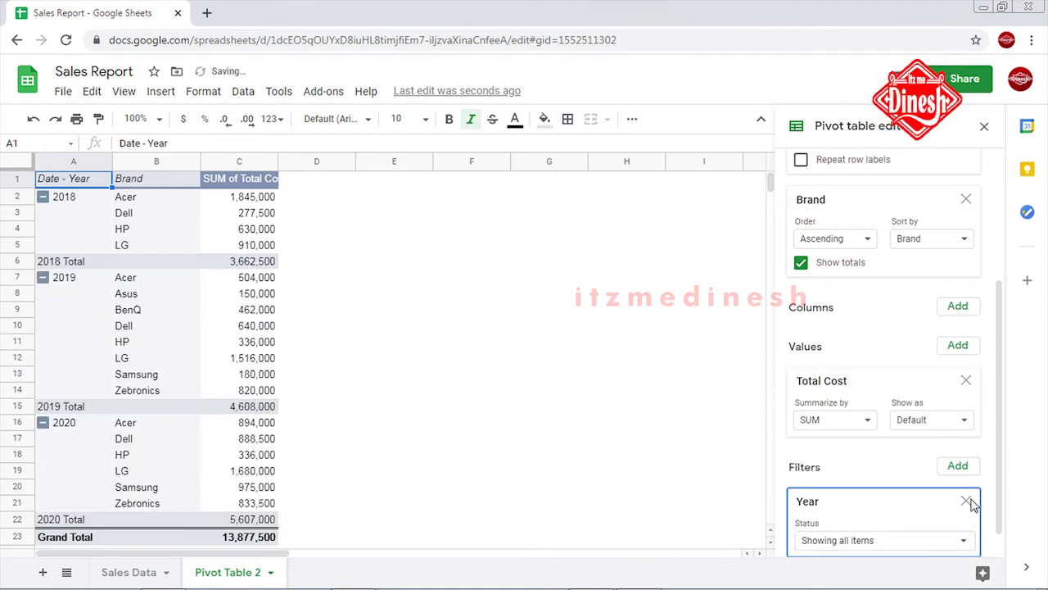
Step: Swap the Year filter for a Brand filter excluding Acer, leaving a 10,634,500 grand total
left_click(965, 501)
left_click(963, 503)
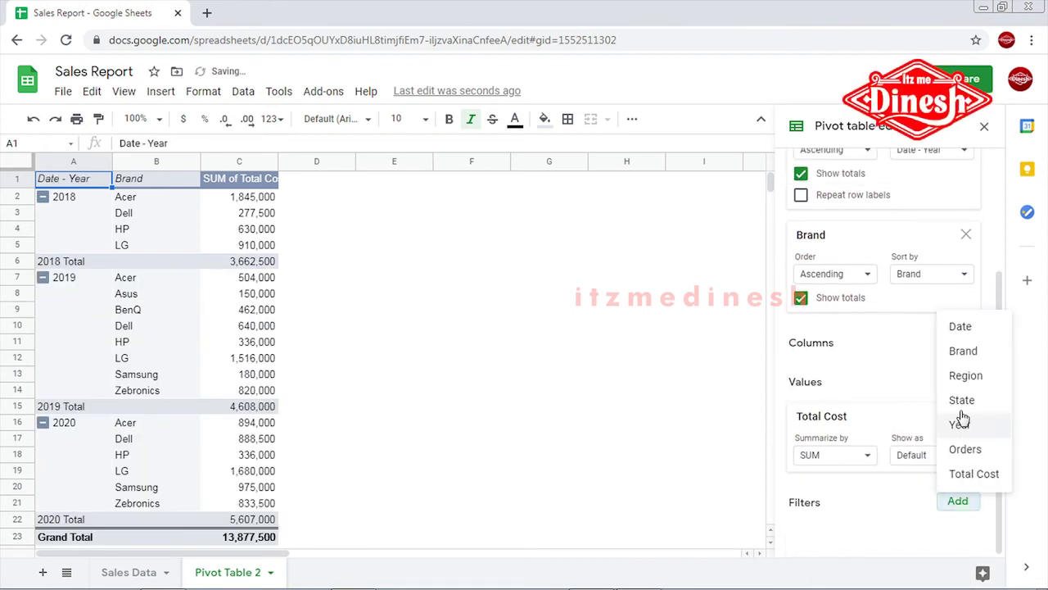
left_click(971, 354)
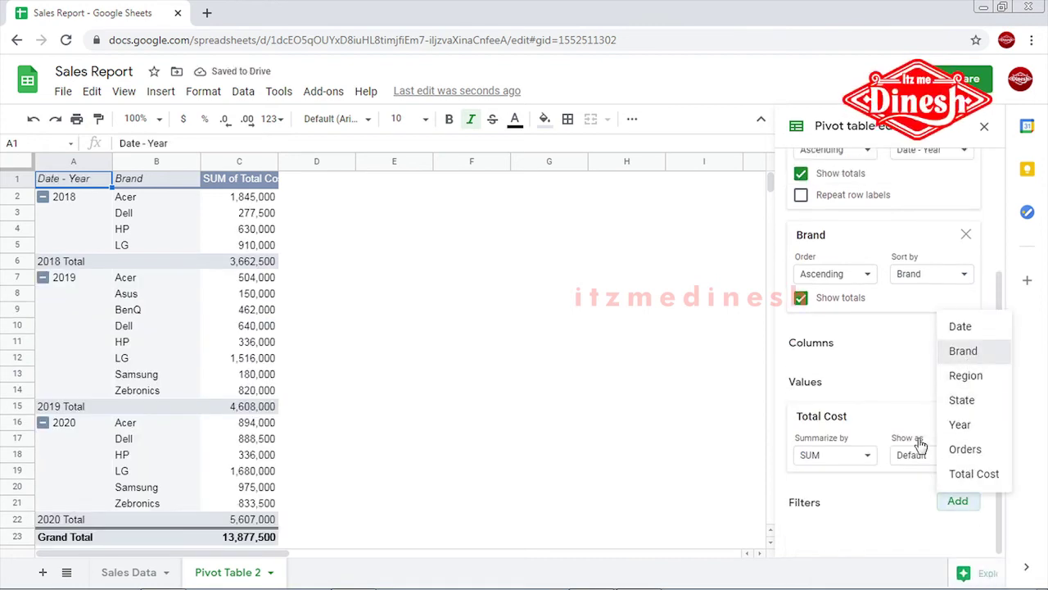
left_click(854, 542)
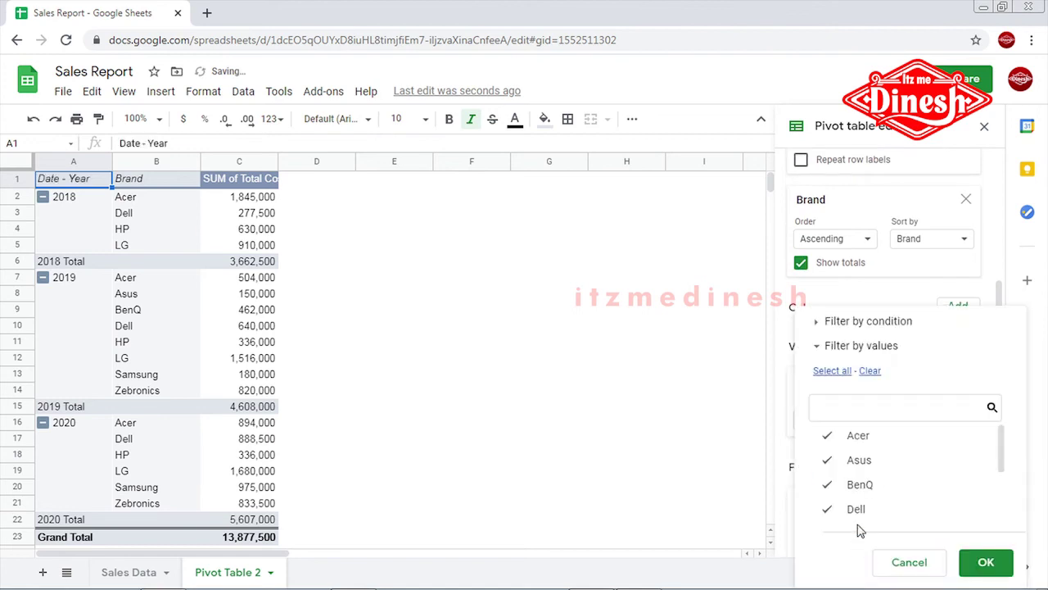
left_click(865, 443)
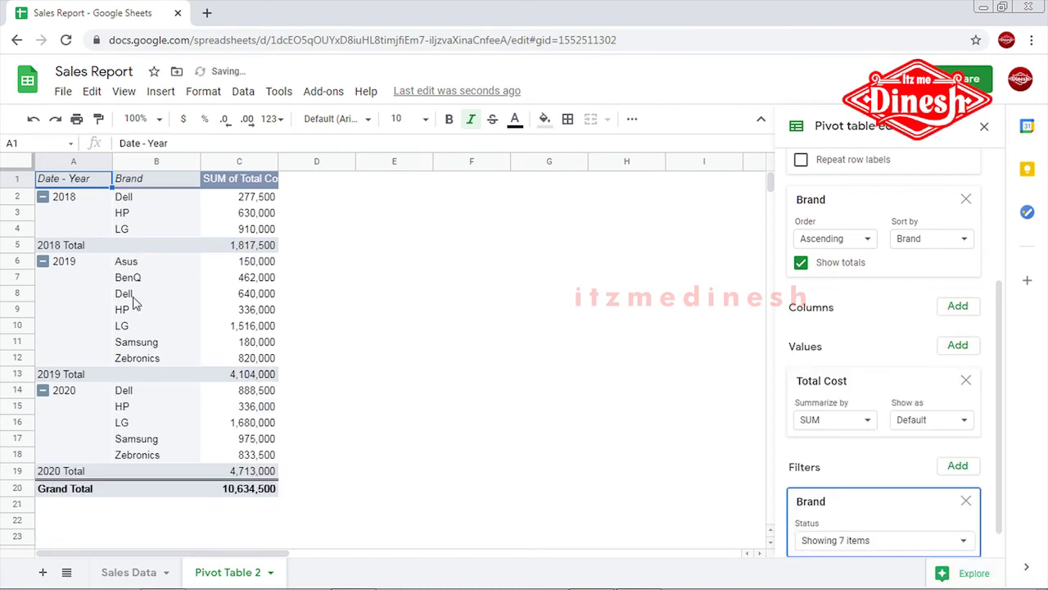
left_click_drag(131, 212, 148, 468)
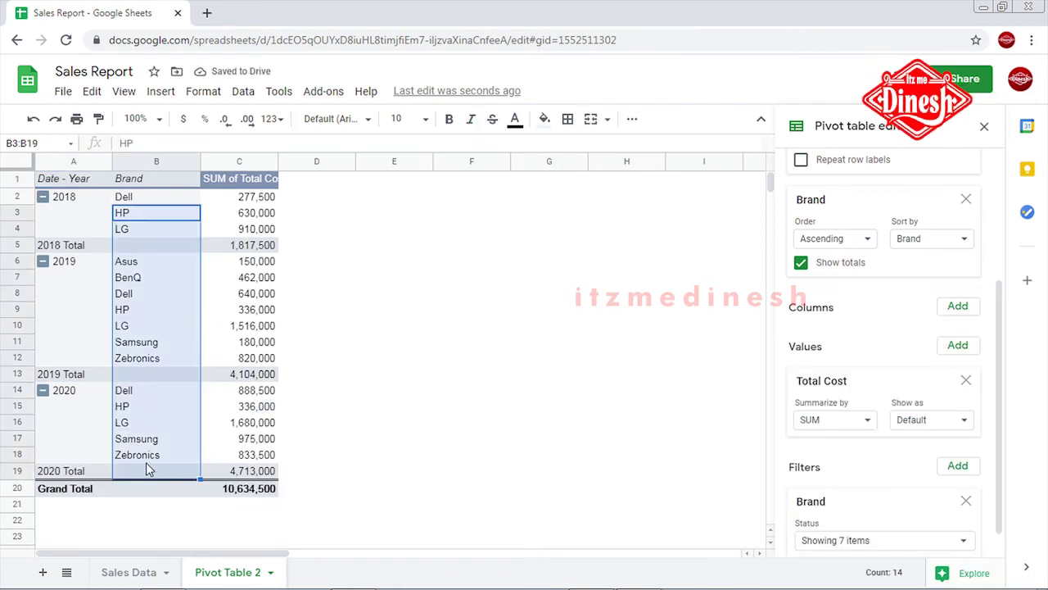
left_click(318, 374)
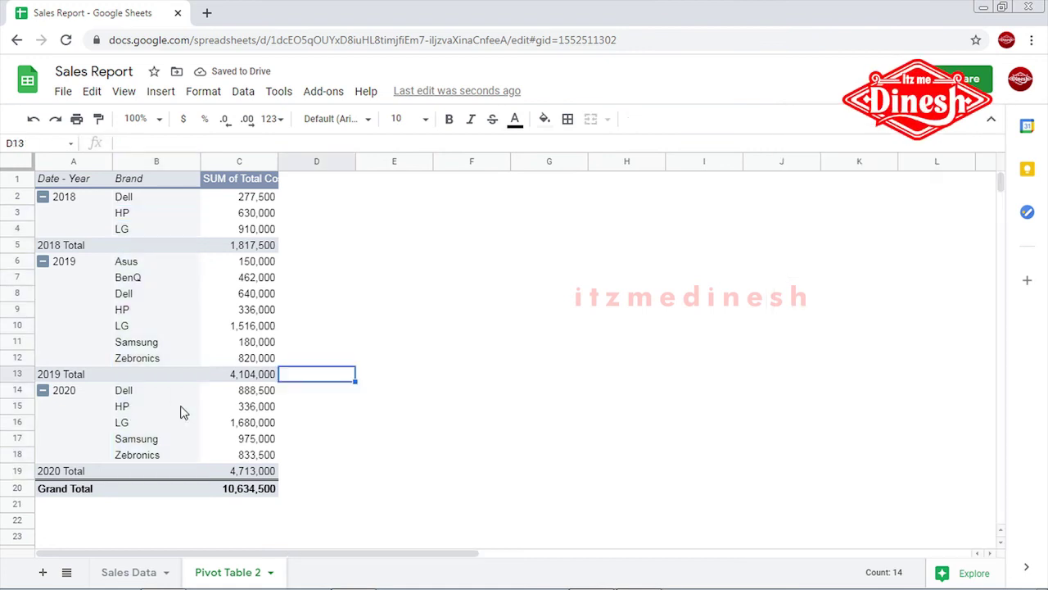
Step: Undo the Acer exclusion and ungroup the years back into individual dates
key("ctrl+z")
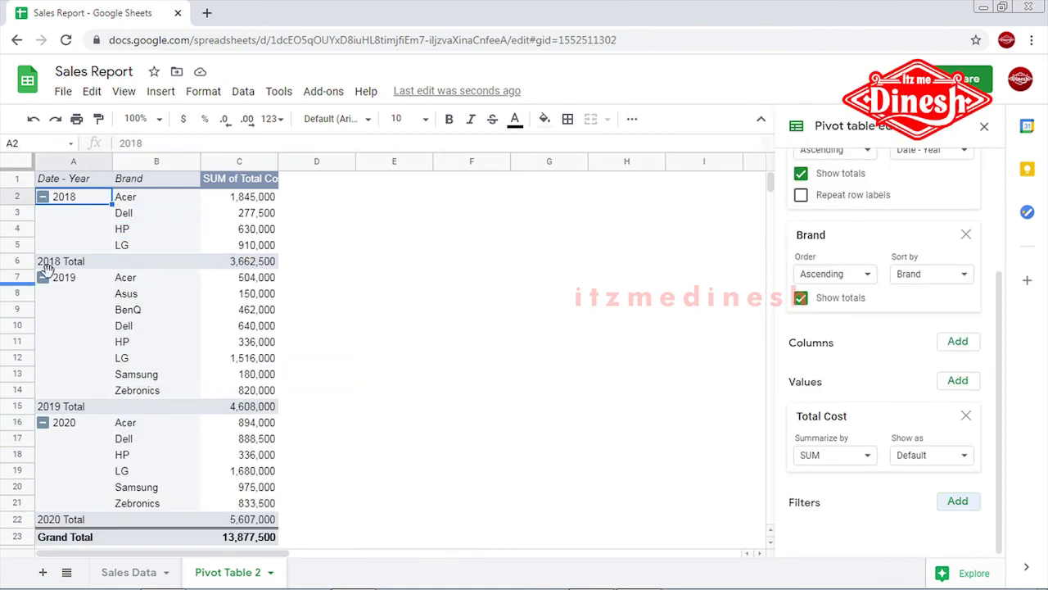
right_click(72, 205)
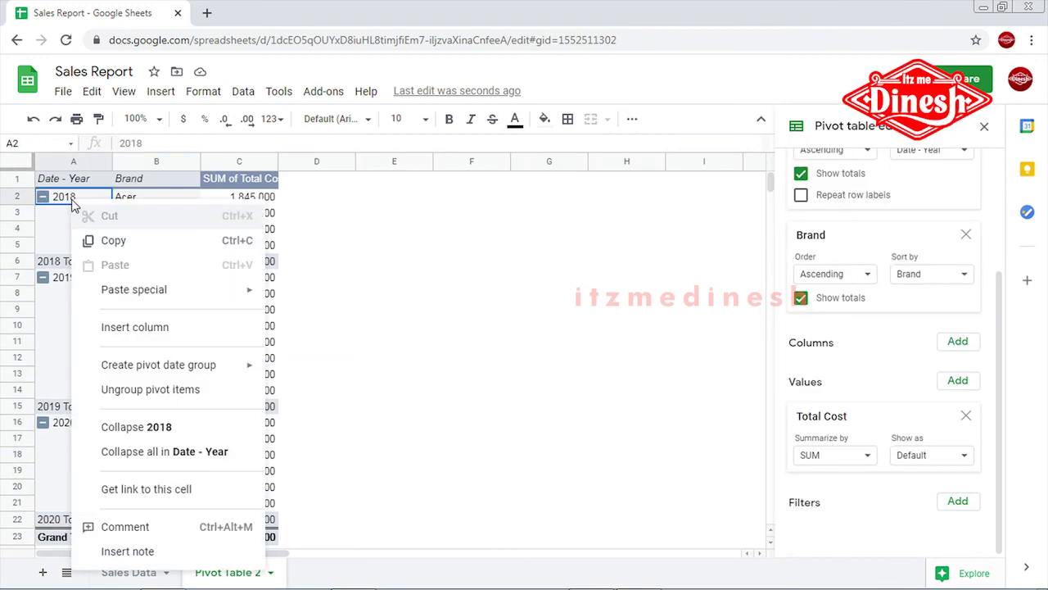
mouse_move(164, 368)
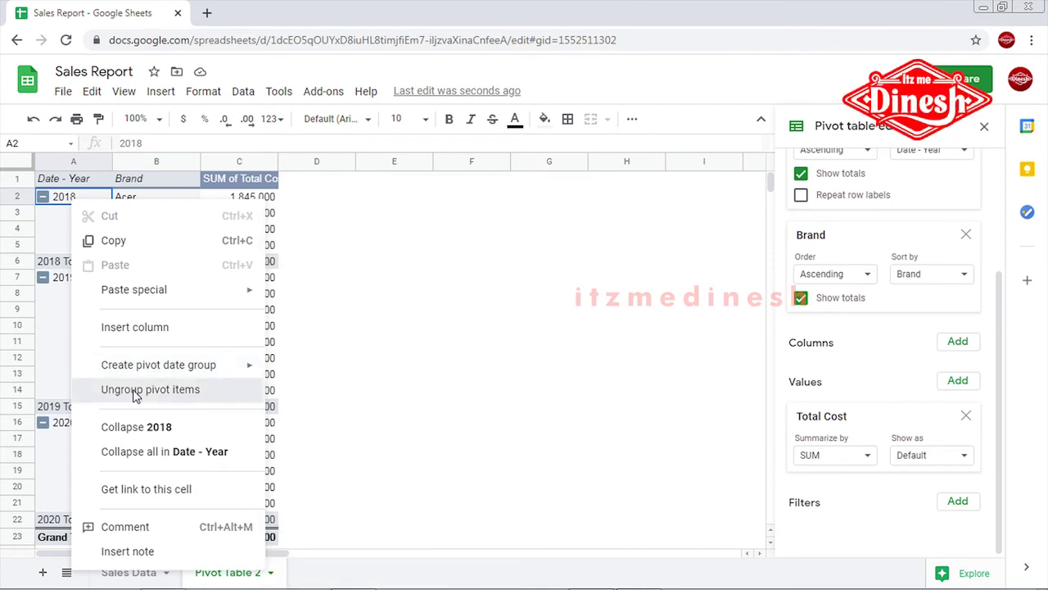
left_click(136, 393)
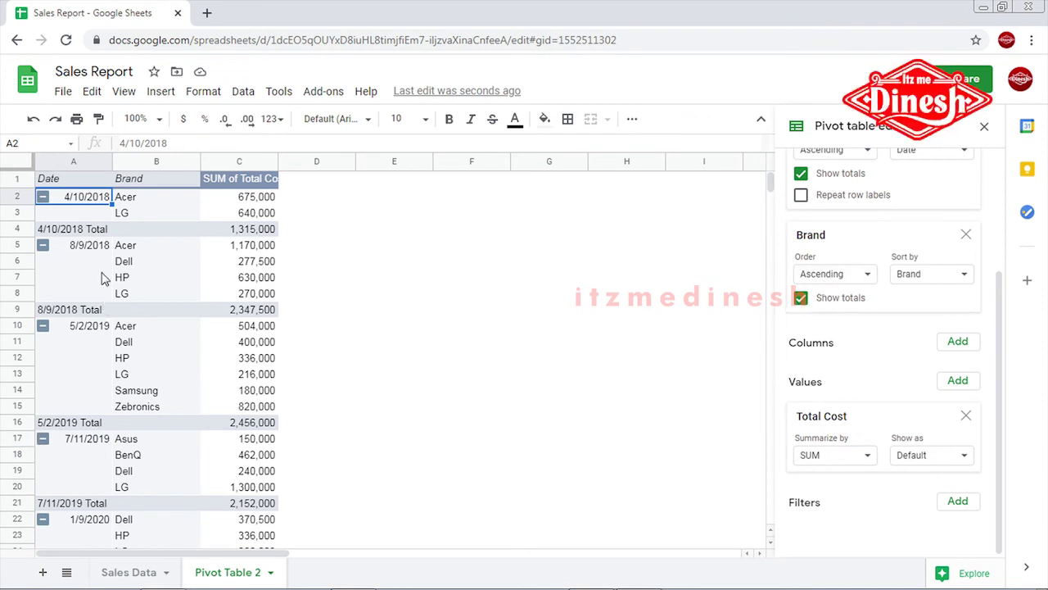
scroll(101, 277, "down", 3)
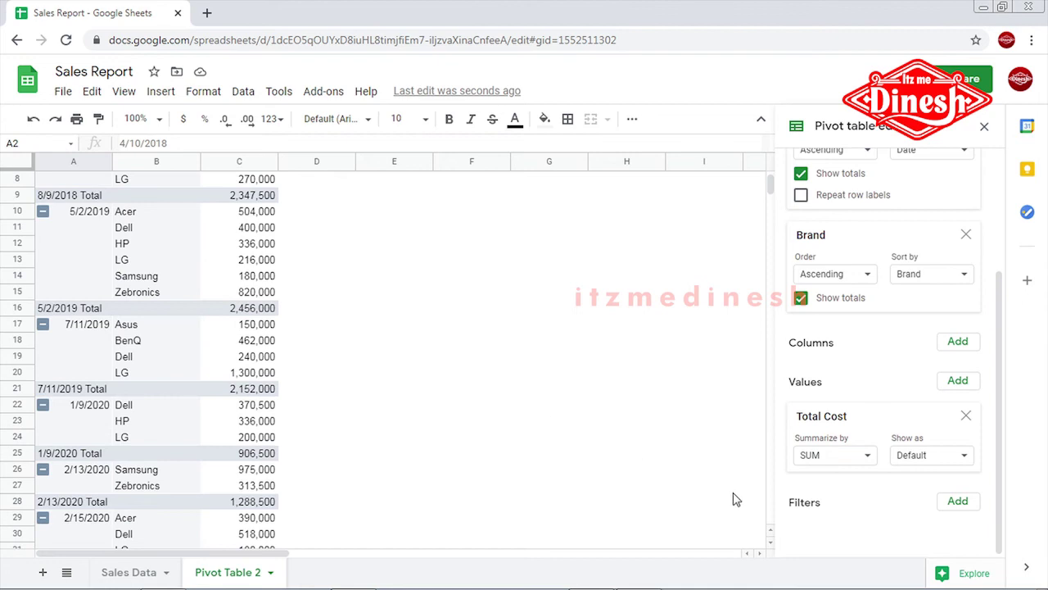
left_click(957, 502)
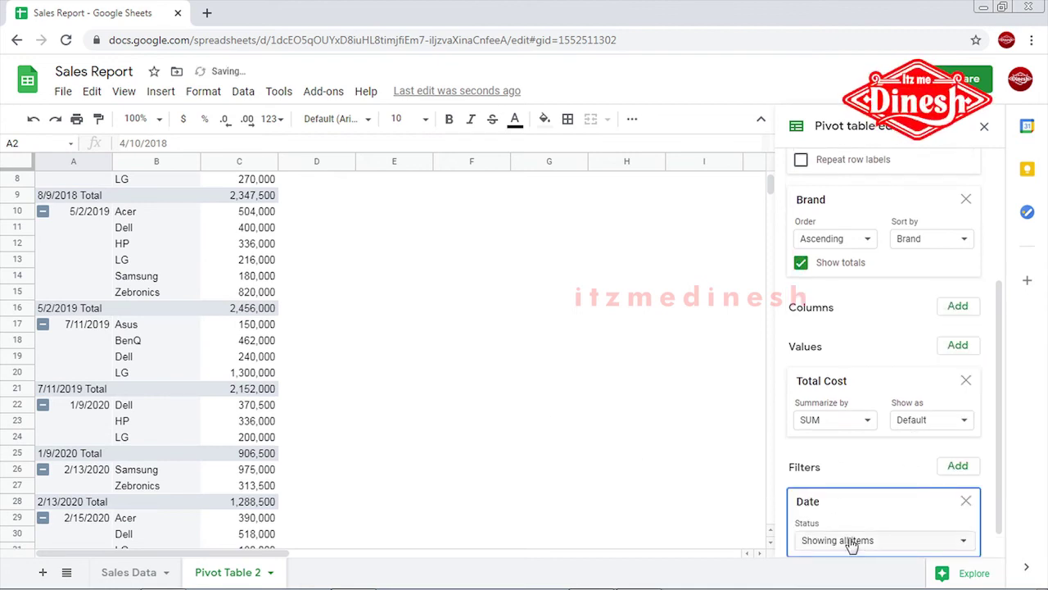
left_click(852, 544)
left_click(859, 320)
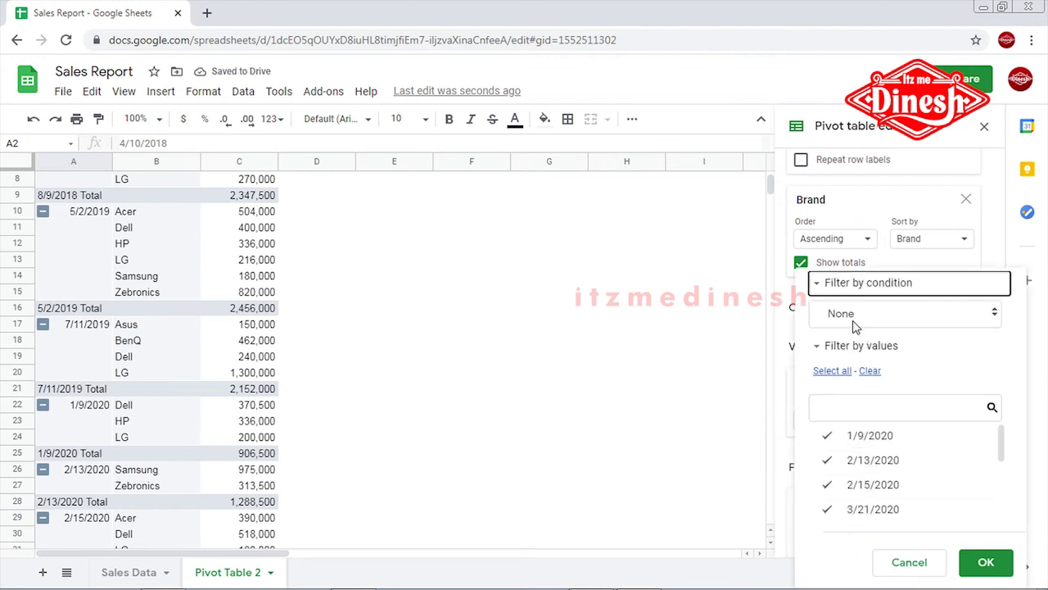
left_click(853, 321)
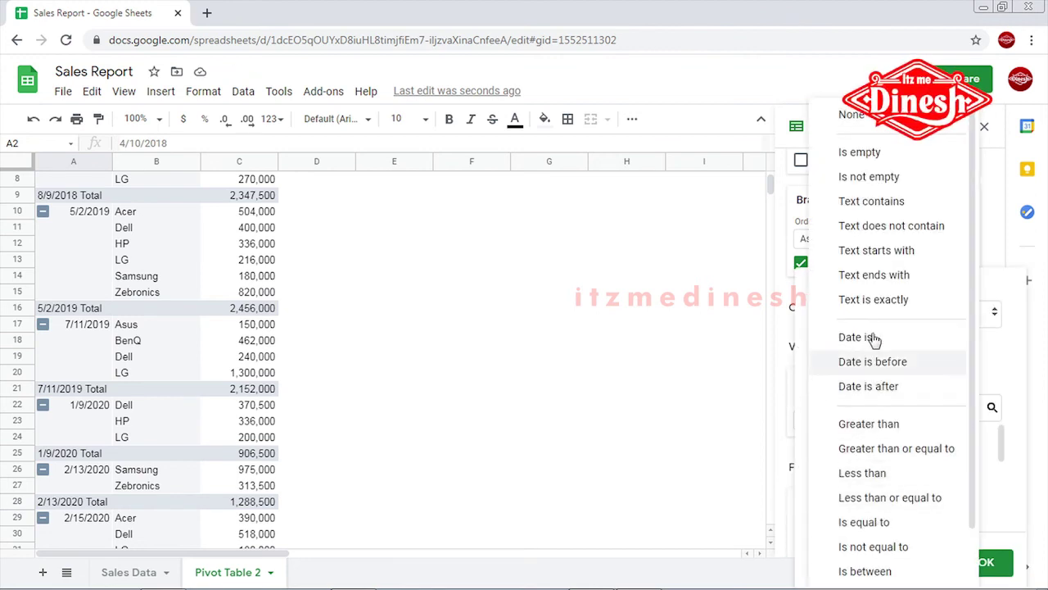
left_click(867, 387)
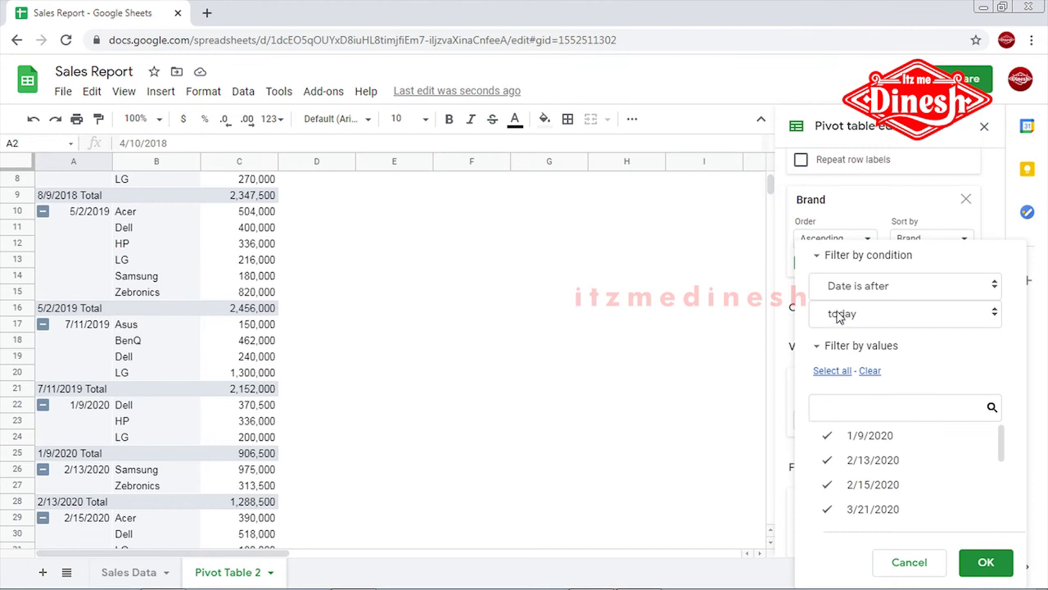
left_click(839, 318)
left_click(860, 399)
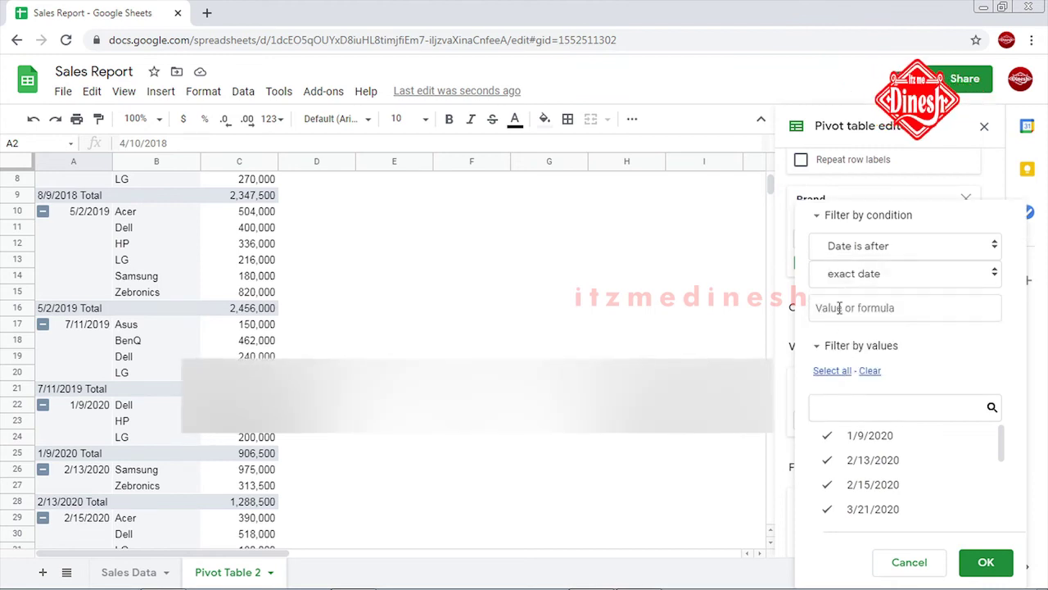
left_click(839, 307)
type("12")
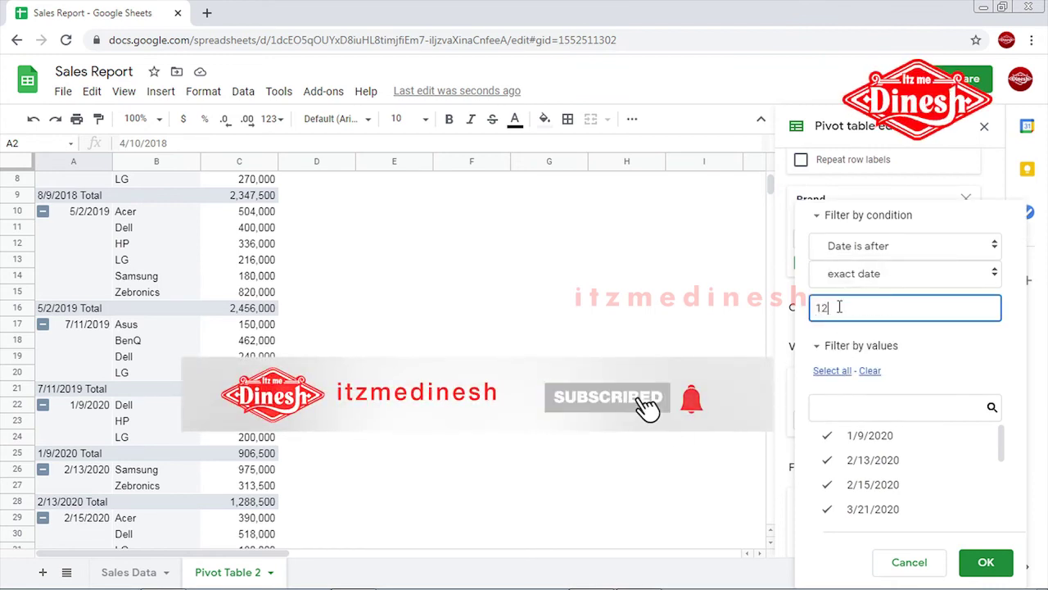
type("/30/")
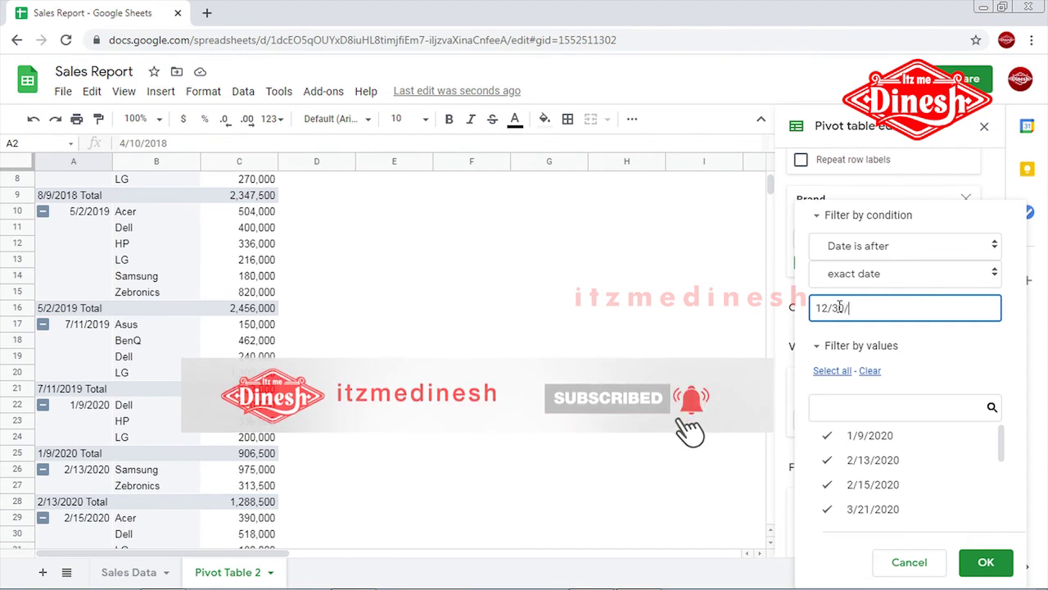
type("2018")
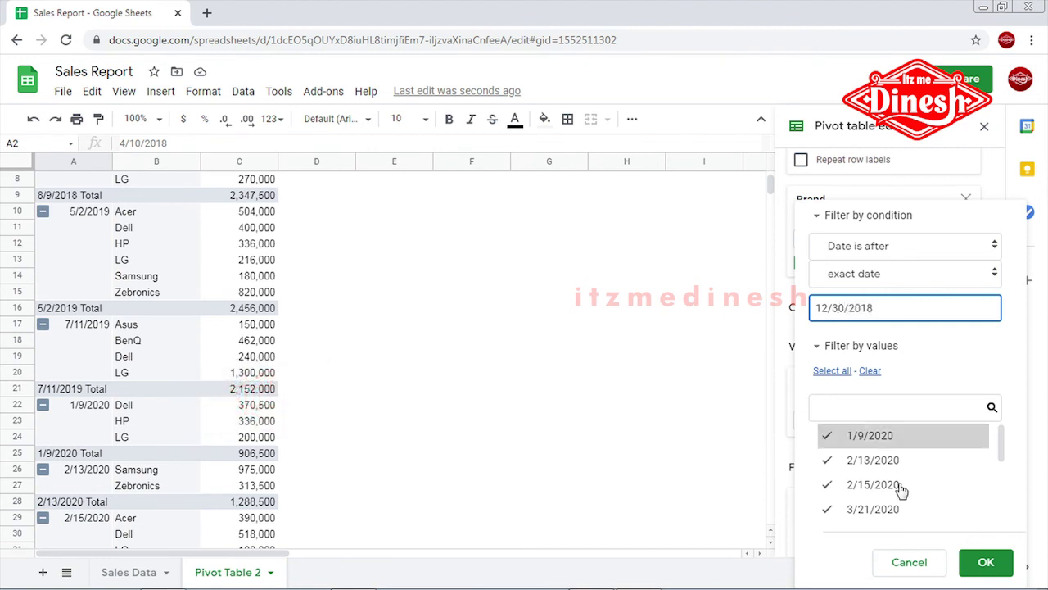
left_click(986, 562)
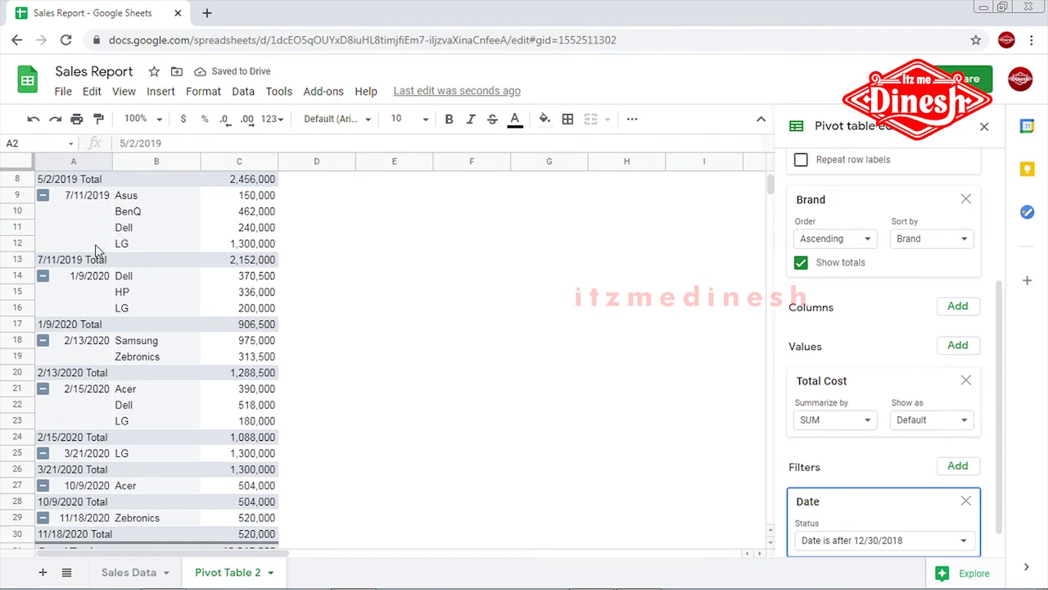
left_click_drag(82, 195, 91, 533)
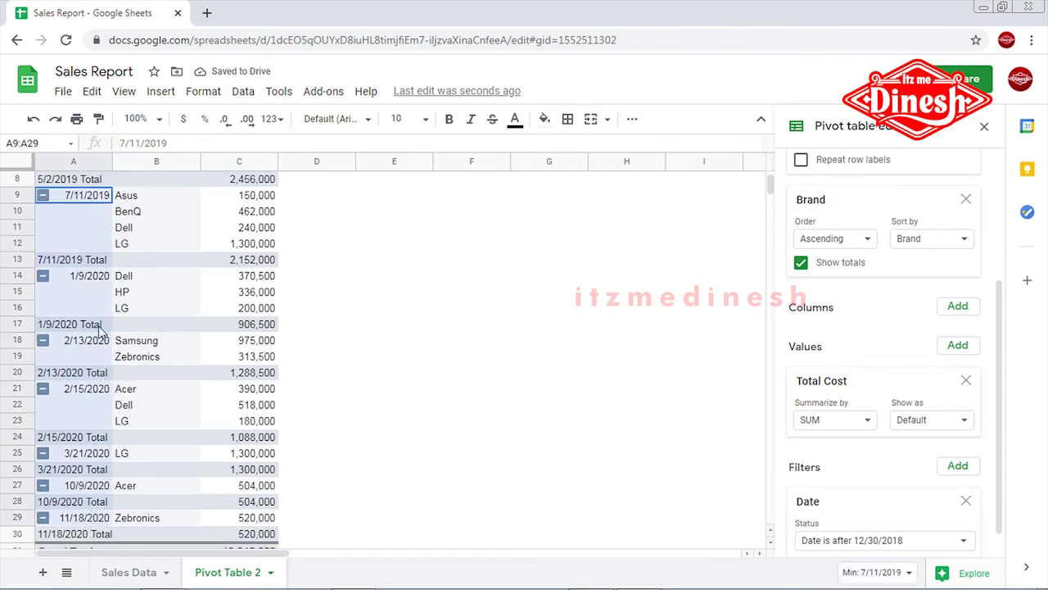
scroll(99, 336, "down", 3)
scroll(111, 340, "up", 2)
scroll(115, 341, "up", 4)
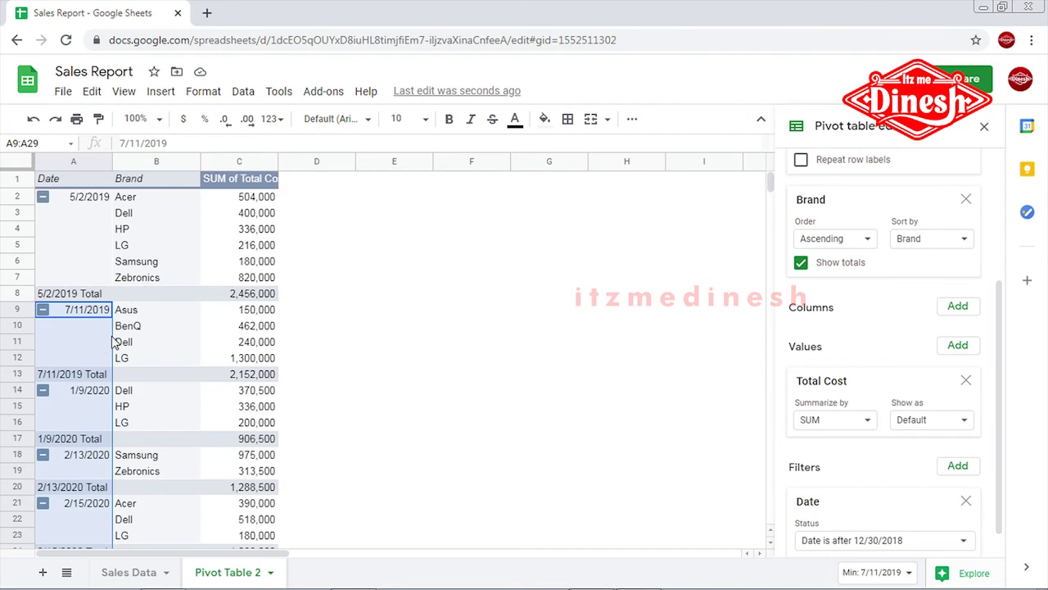
left_click_drag(82, 200, 104, 362)
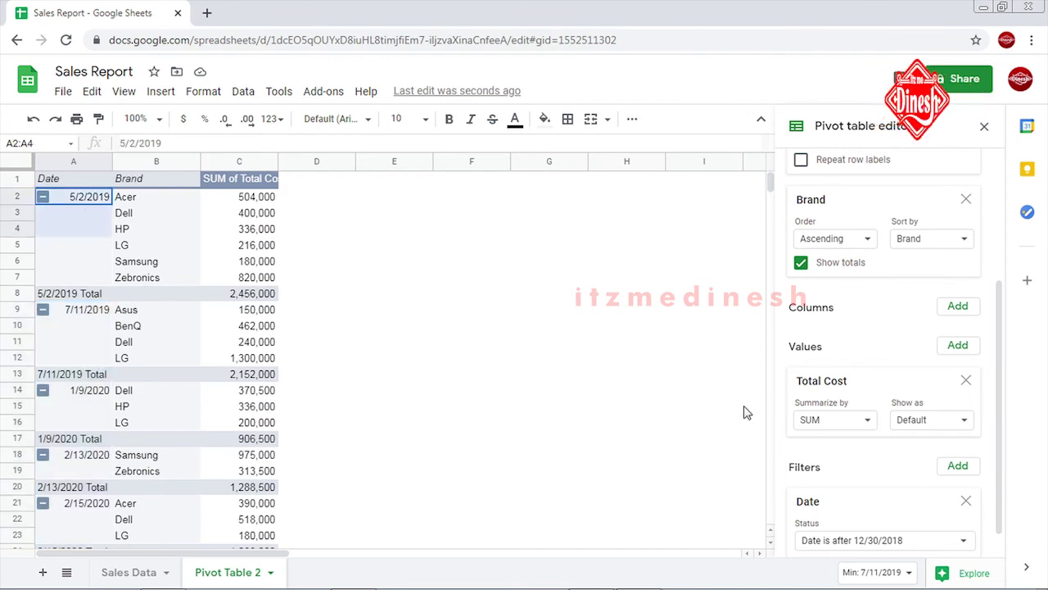
left_click(926, 542)
left_click(862, 380)
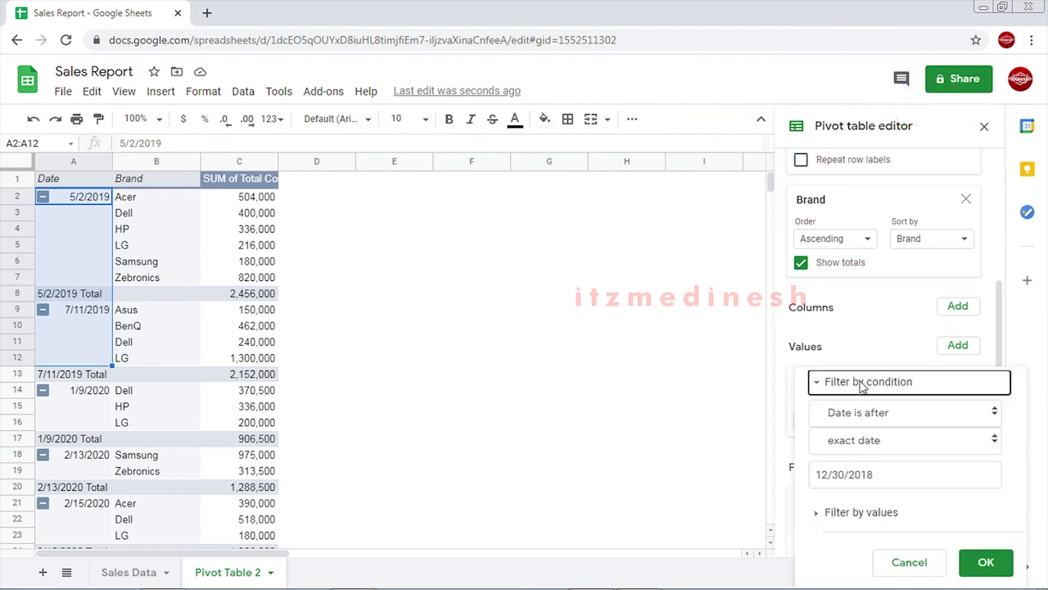
left_click(845, 514)
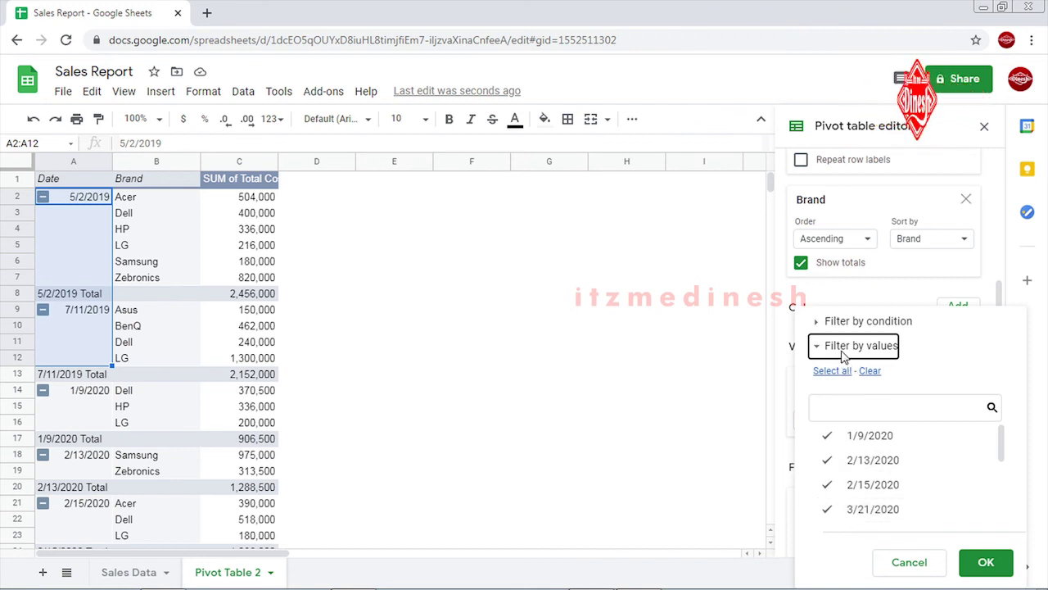
left_click(910, 562)
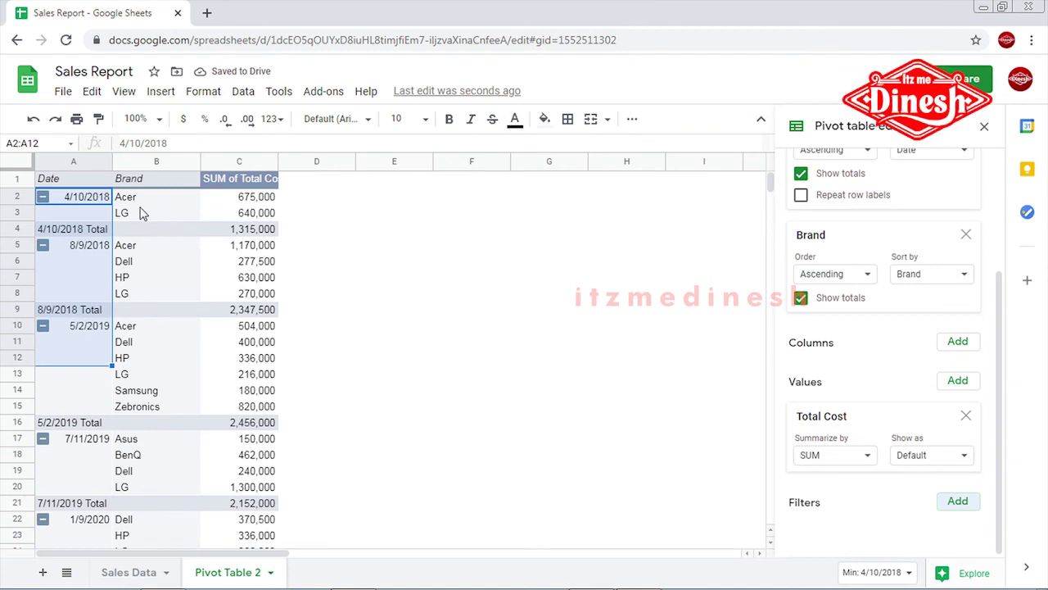
left_click(317, 294)
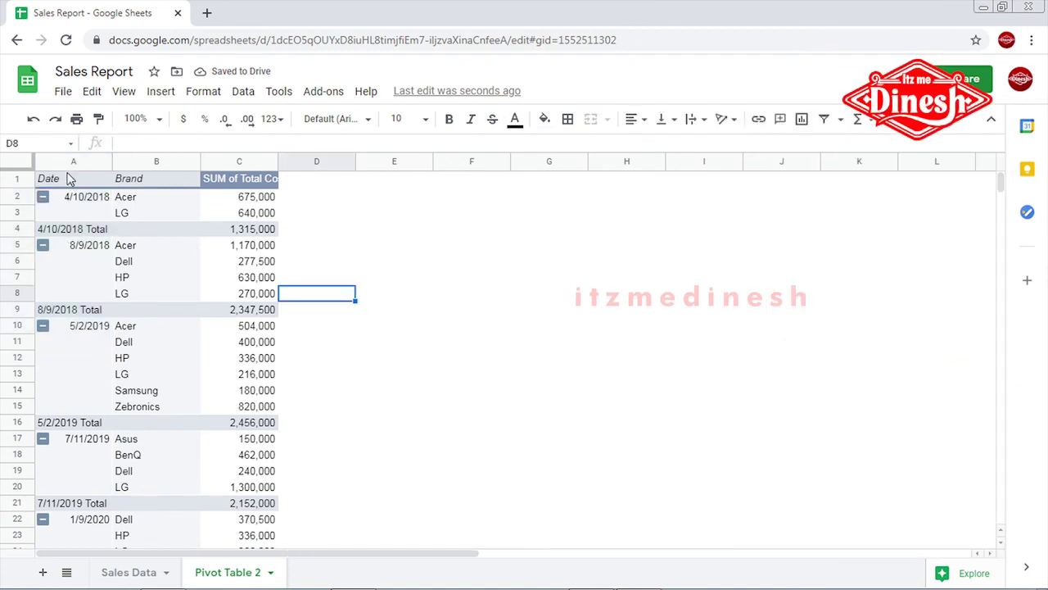
left_click_drag(63, 180, 267, 524)
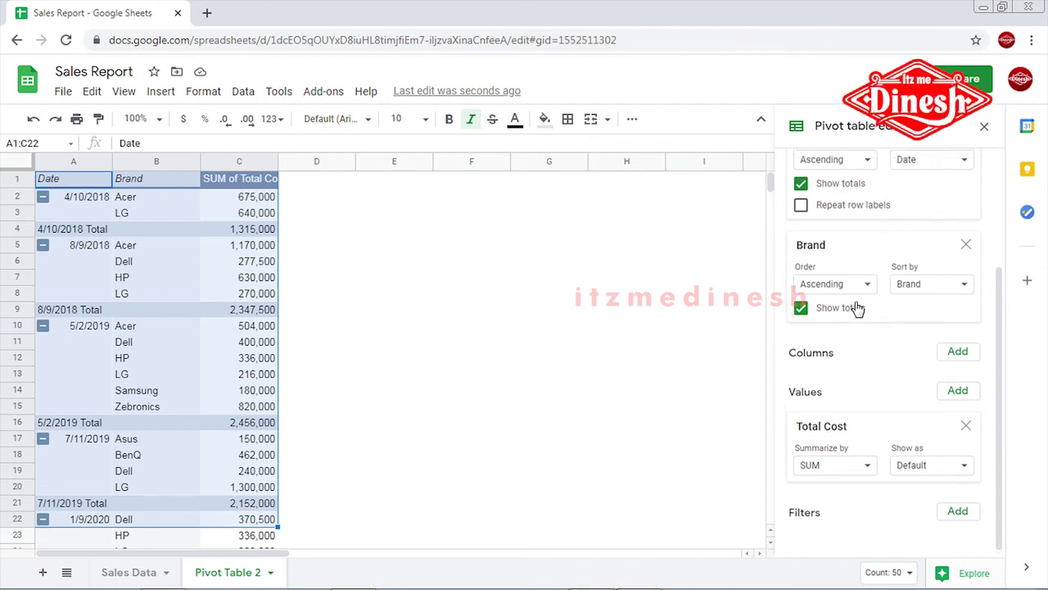
scroll(860, 307, "up", 3)
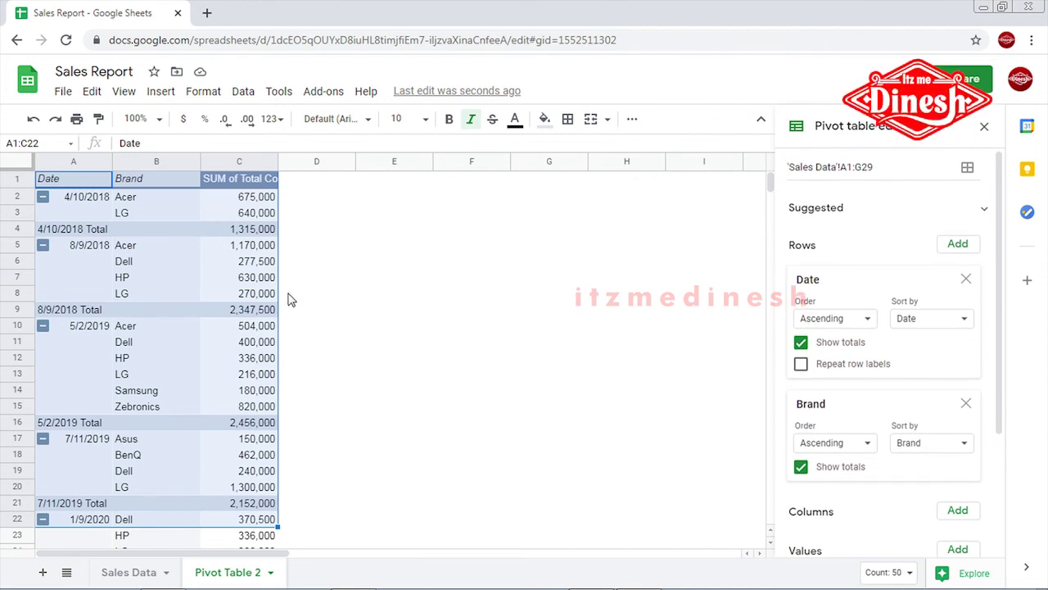
left_click(134, 280)
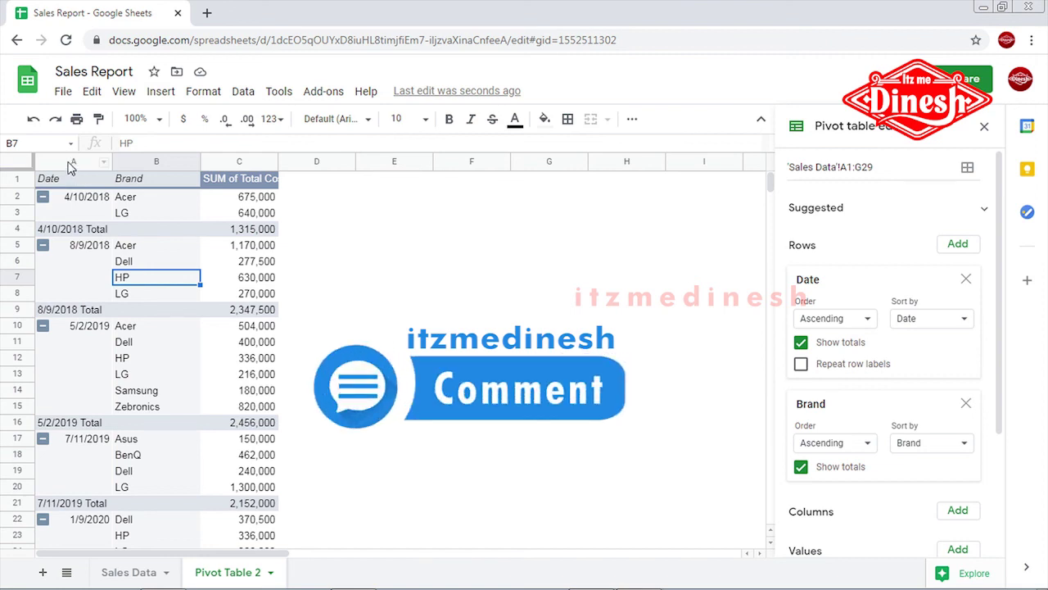
left_click(74, 161)
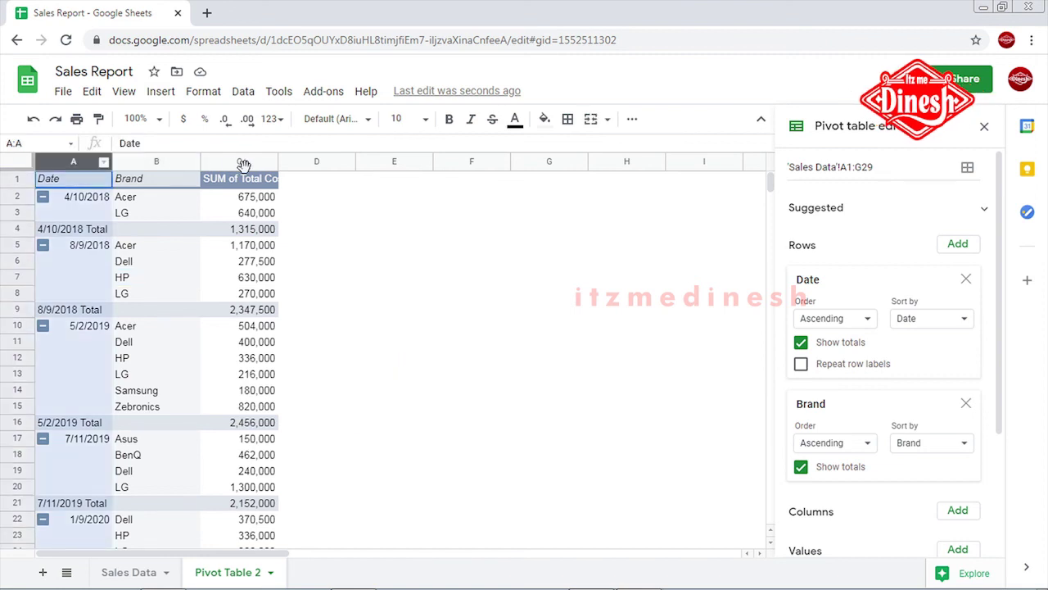
left_click(243, 164, "shift")
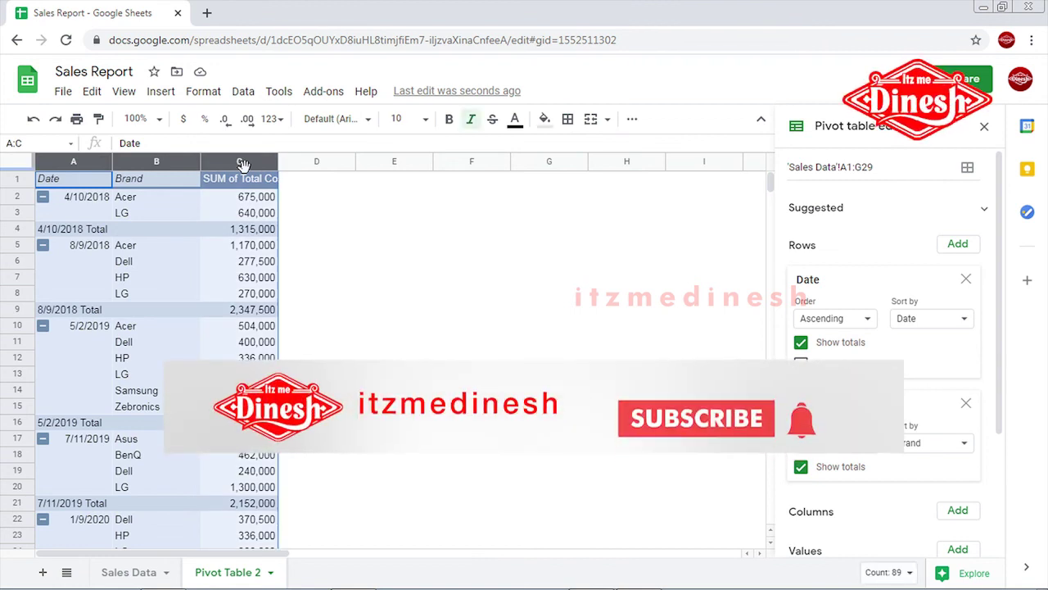